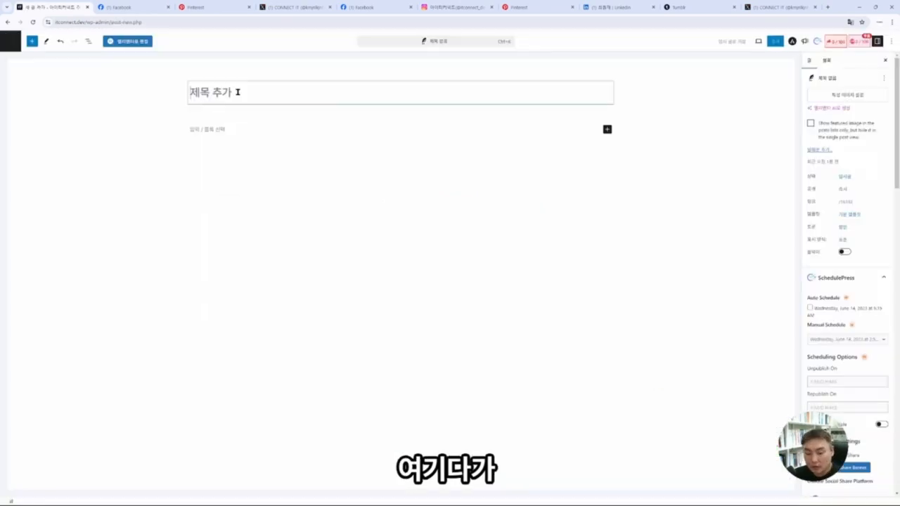
Step: Title the new post "자동 포스팅 공유 테스트", fill its body with the same text repeated, and insert an image below
{"action": "type", "text": "자동 포스팅 공유 테스트"}
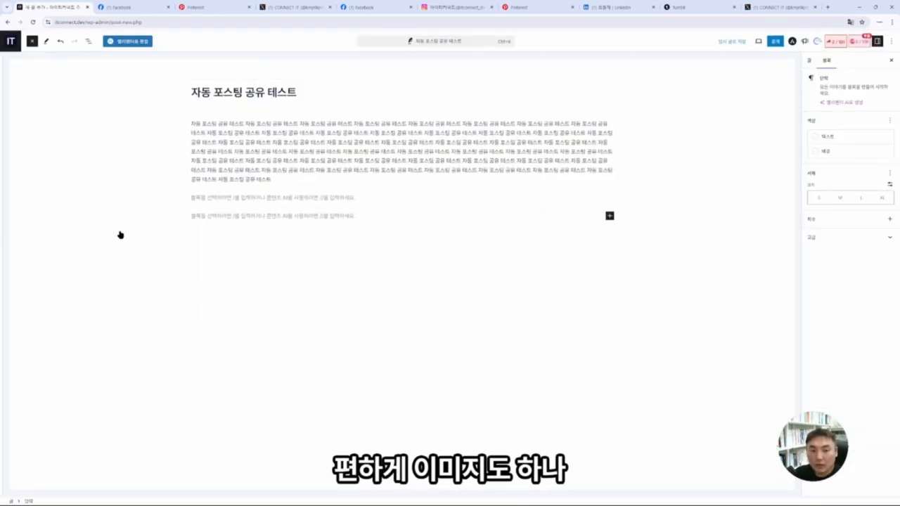
{"action": "left_click", "coordinate": [32, 41]}
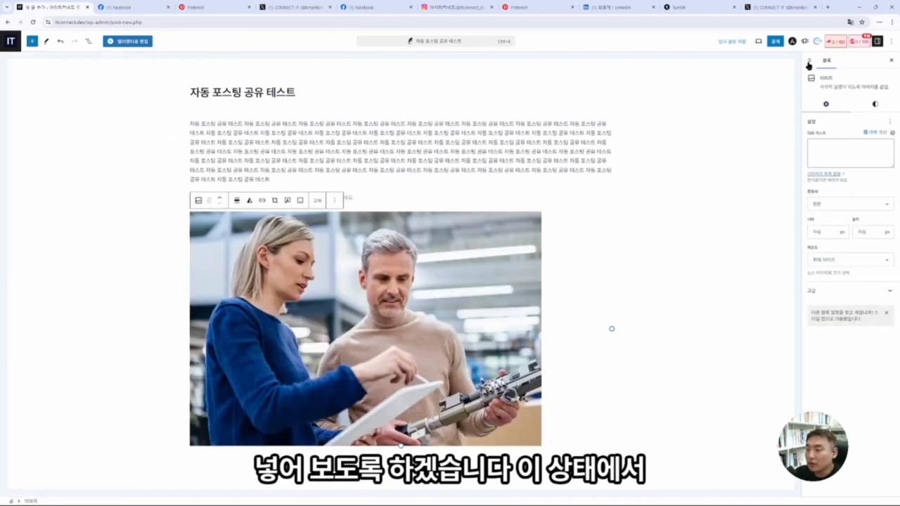
Step: Set the post's featured image to the web agency collaboration tips thumbnail from the media library
{"action": "left_click", "coordinate": [808, 62]}
{"action": "left_click", "coordinate": [869, 110]}
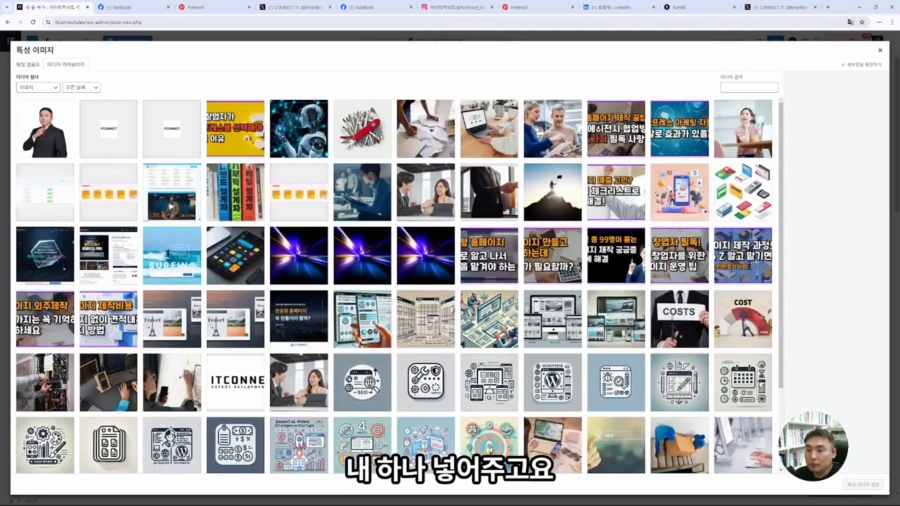
{"action": "left_click", "coordinate": [598, 126]}
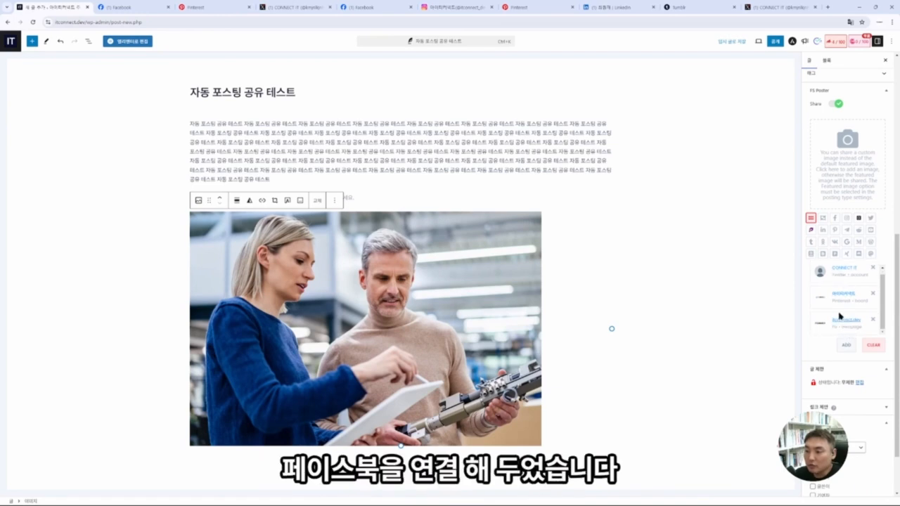
Step: Expand the post's SchedulePress settings and review its social share platforms and the FS Poster accounts
{"action": "scroll", "coordinate": [826, 180], "scroll_direction": "up", "scroll_amount": 3}
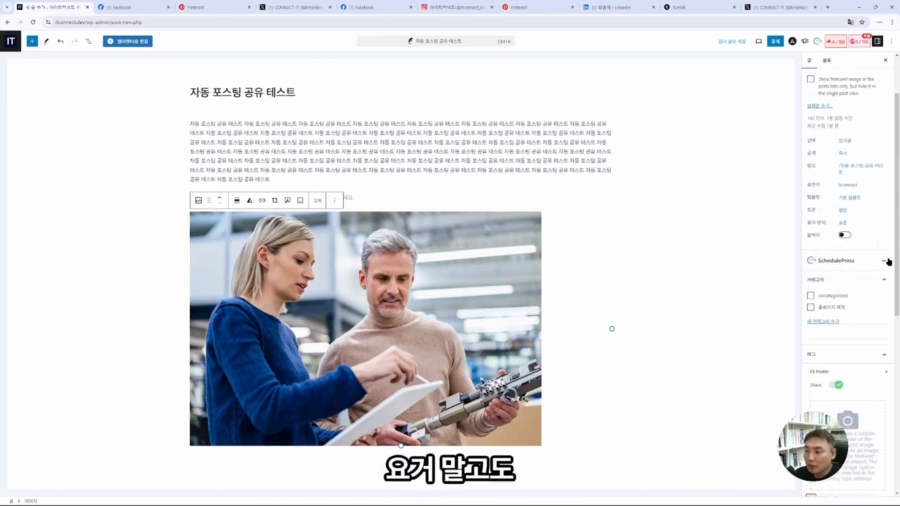
{"action": "left_click", "coordinate": [885, 260]}
{"action": "scroll", "coordinate": [864, 281], "scroll_direction": "down", "scroll_amount": 2}
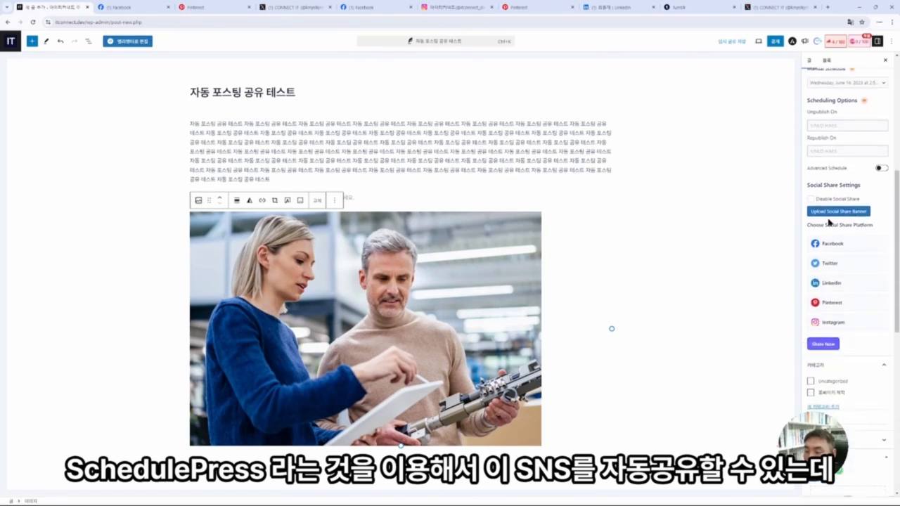
{"action": "scroll", "coordinate": [828, 222], "scroll_direction": "down", "scroll_amount": 4}
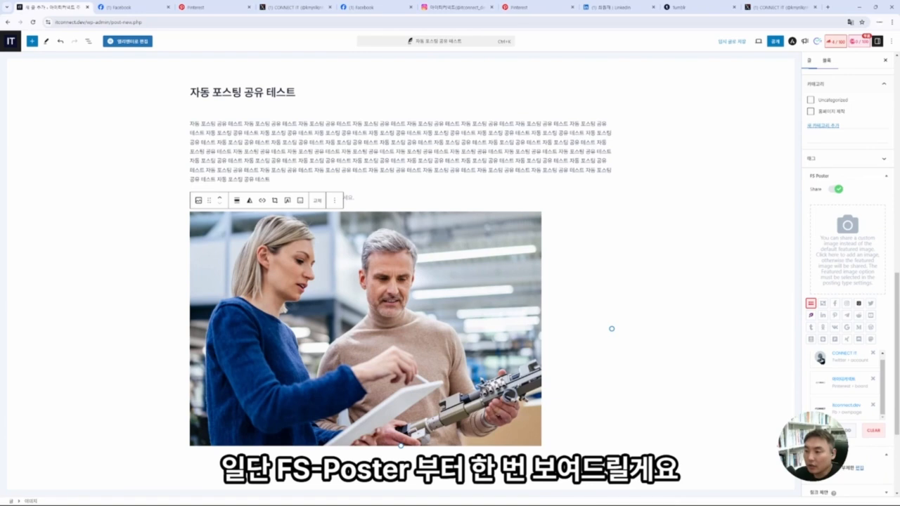
Step: Publish the post and return to its post settings
{"action": "left_click", "coordinate": [774, 42]}
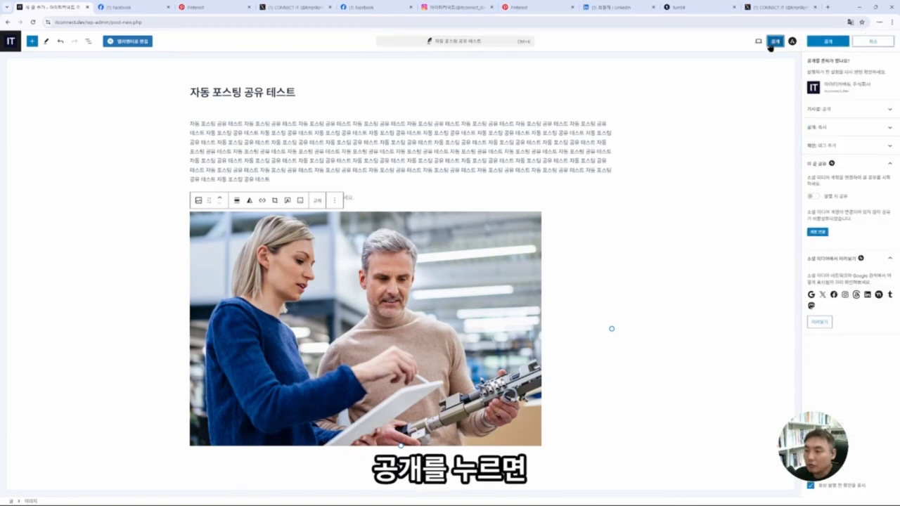
{"action": "left_click", "coordinate": [826, 41]}
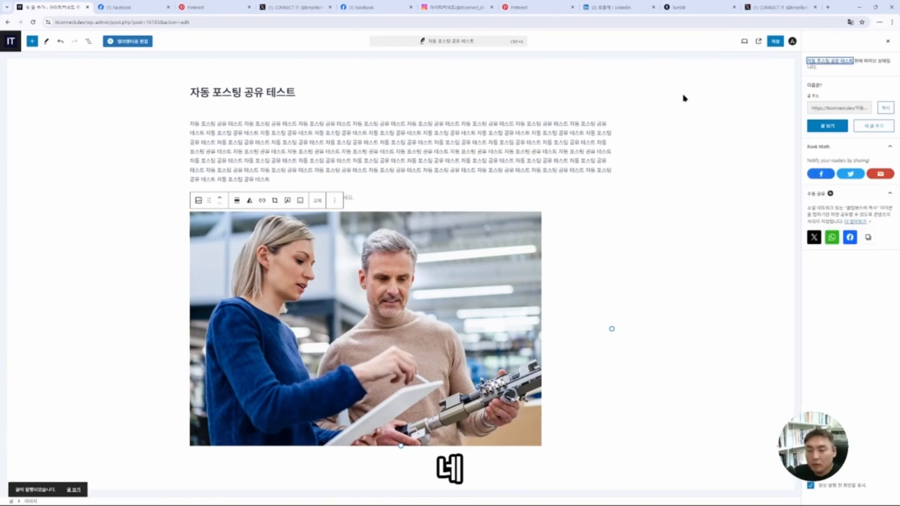
{"action": "left_click", "coordinate": [888, 44]}
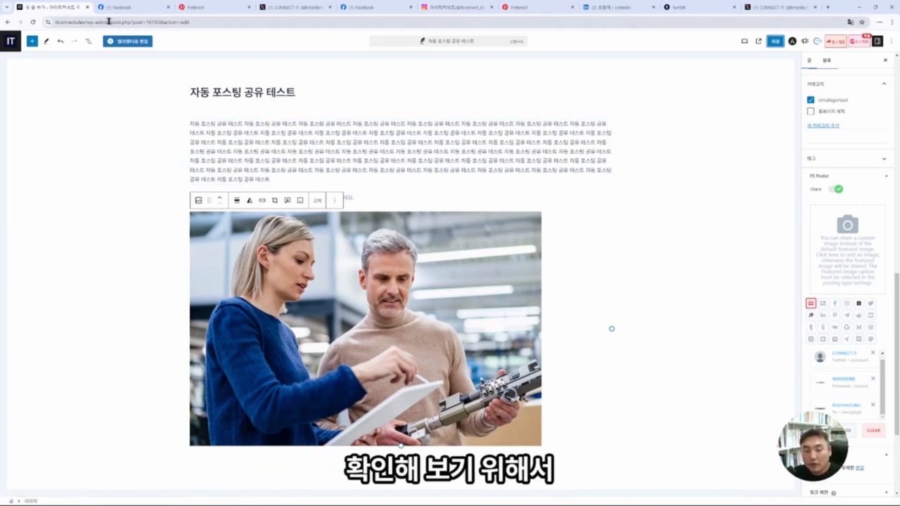
Step: Open the site's admin dashboard in a separate browser tab and bring up the FS Poster logs
{"action": "left_click_drag", "start_coordinate": [109, 22], "coordinate": [19, 28]}
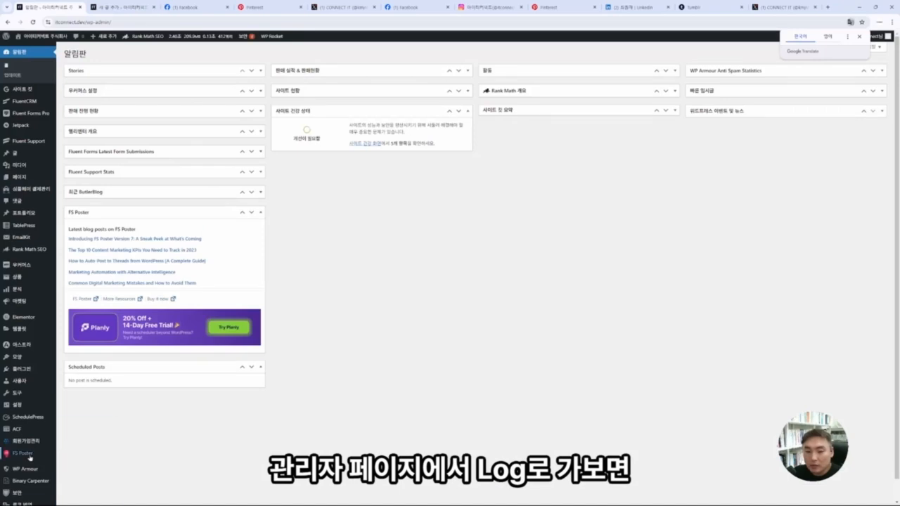
{"action": "mouse_move", "coordinate": [54, 456]}
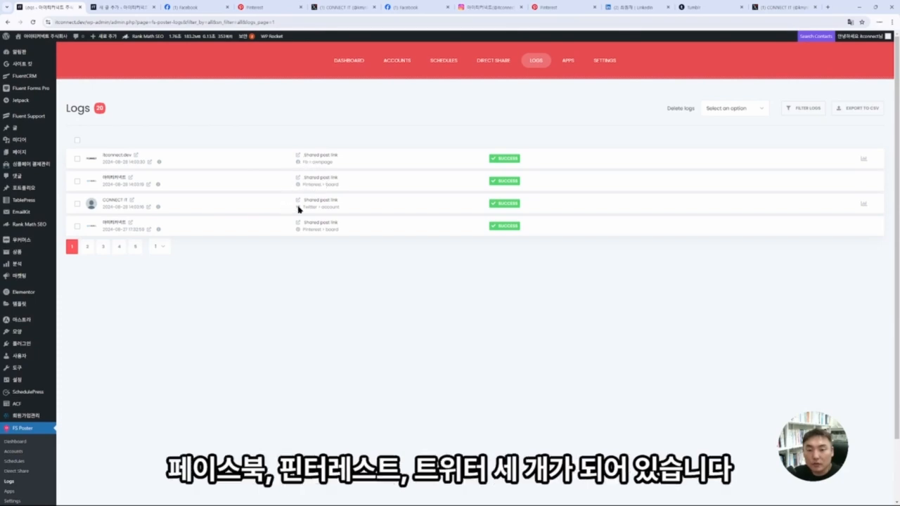
Step: Check the Facebook page, the Pinterest board and the X profile for the shared test post
{"action": "left_click", "coordinate": [197, 7]}
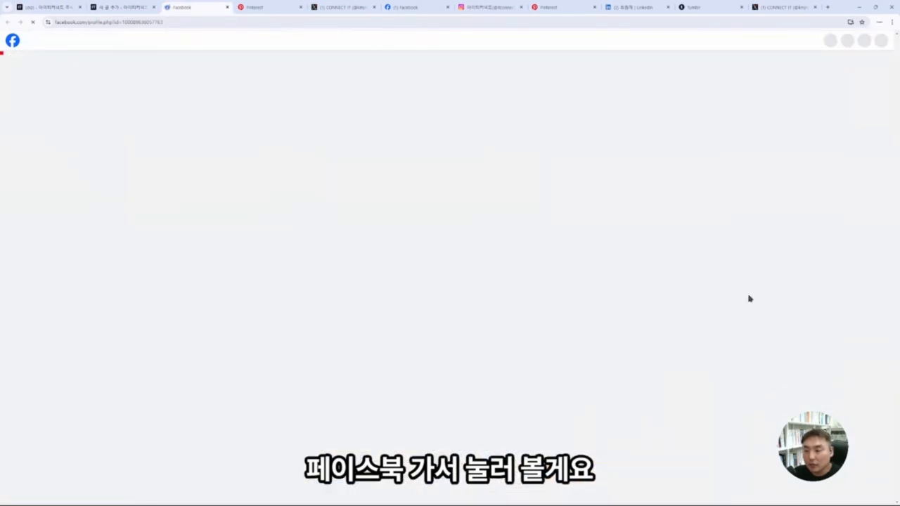
{"action": "scroll", "coordinate": [750, 298], "scroll_direction": "down", "scroll_amount": 4}
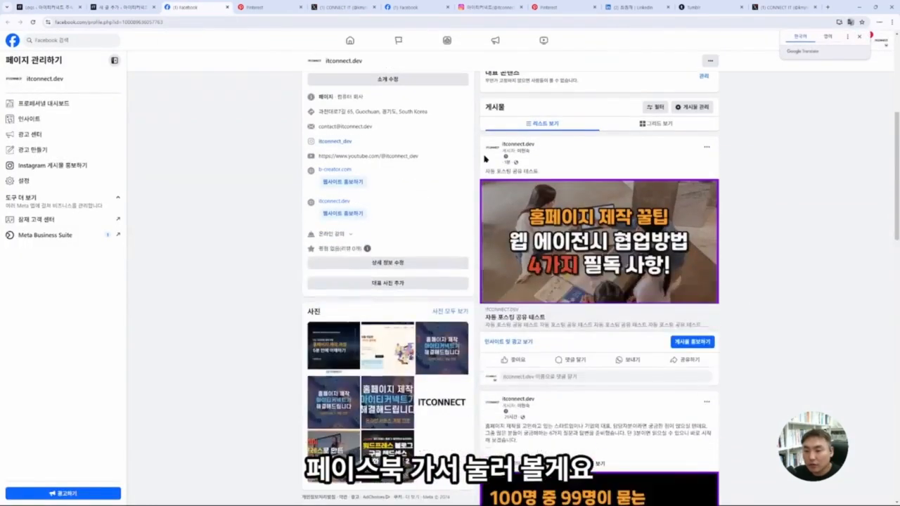
{"action": "left_click_drag", "start_coordinate": [483, 171], "coordinate": [557, 174]}
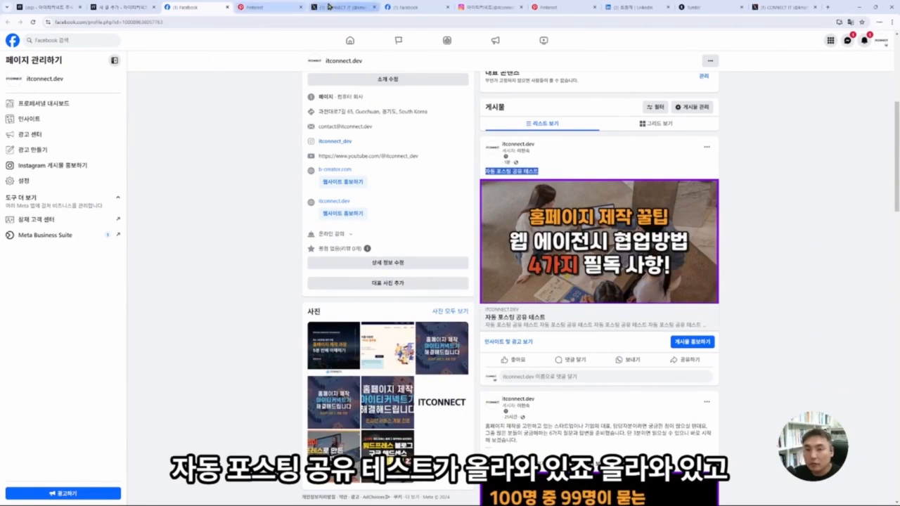
{"action": "left_click", "coordinate": [263, 7]}
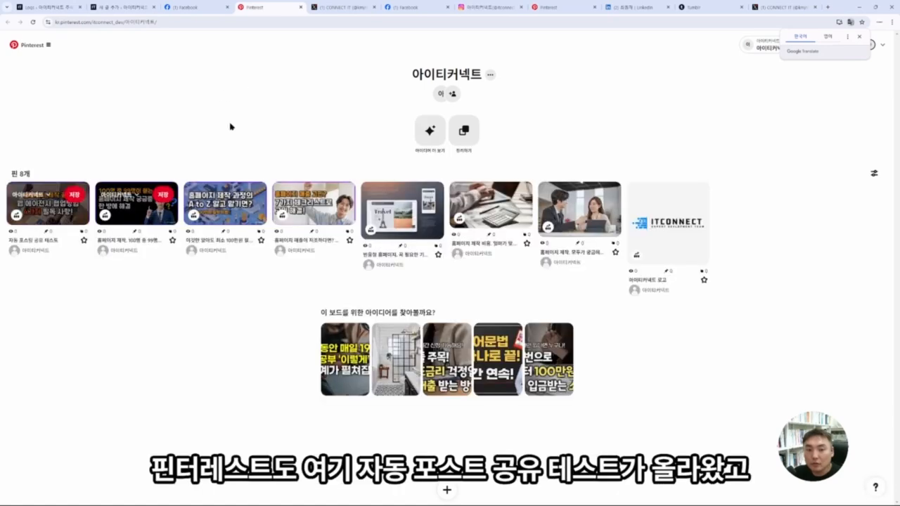
{"action": "left_click", "coordinate": [339, 6]}
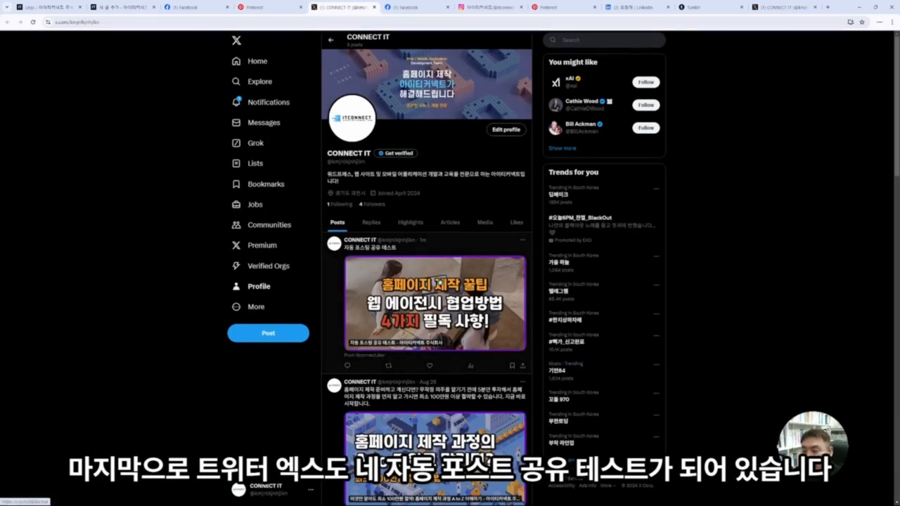
Step: Open the FS Poster accounts page and look through its list of social networks
{"action": "left_click", "coordinate": [47, 7]}
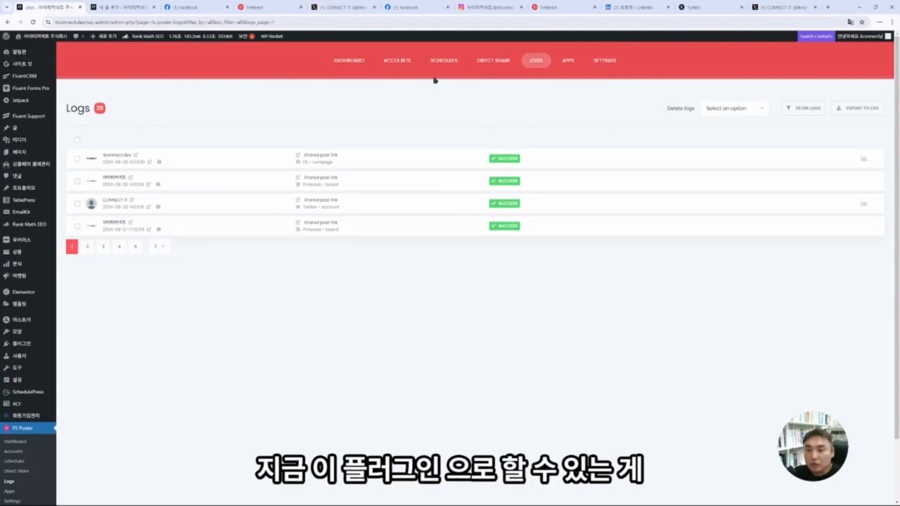
{"action": "left_click", "coordinate": [396, 59]}
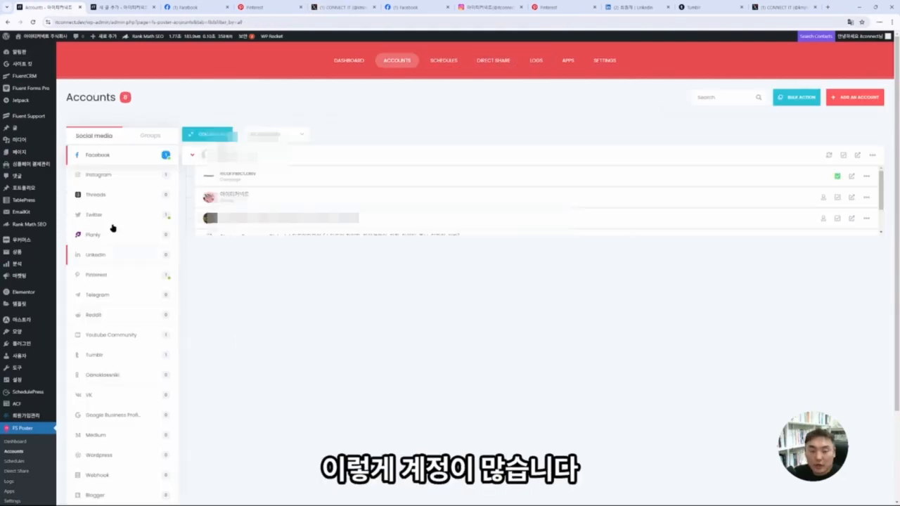
{"action": "scroll", "coordinate": [131, 136], "scroll_direction": "down", "scroll_amount": 1}
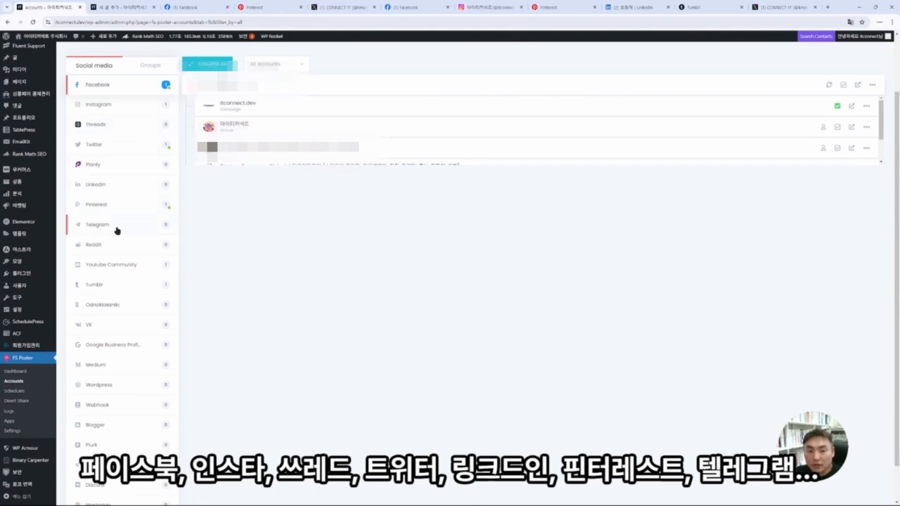
{"action": "scroll", "coordinate": [132, 257], "scroll_direction": "down", "scroll_amount": 1}
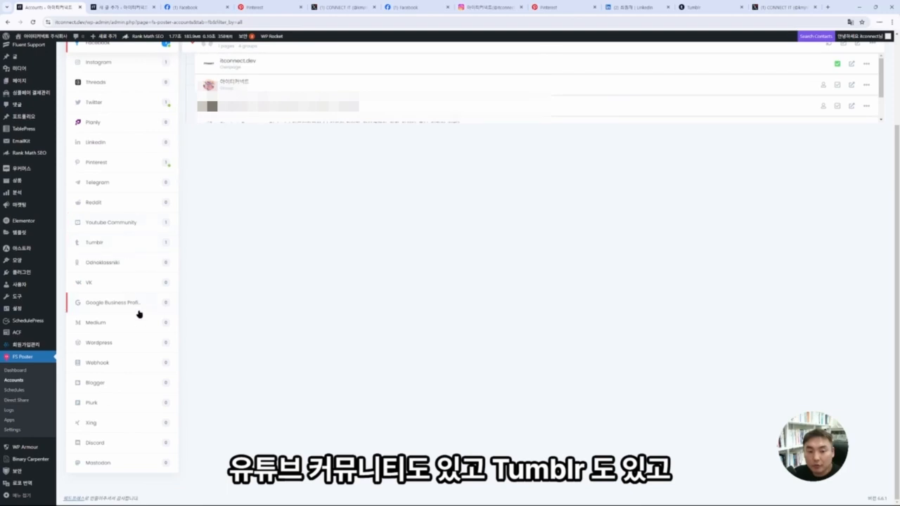
{"action": "scroll", "coordinate": [133, 327], "scroll_direction": "up", "scroll_amount": 1}
{"action": "scroll", "coordinate": [133, 326], "scroll_direction": "up", "scroll_amount": 2}
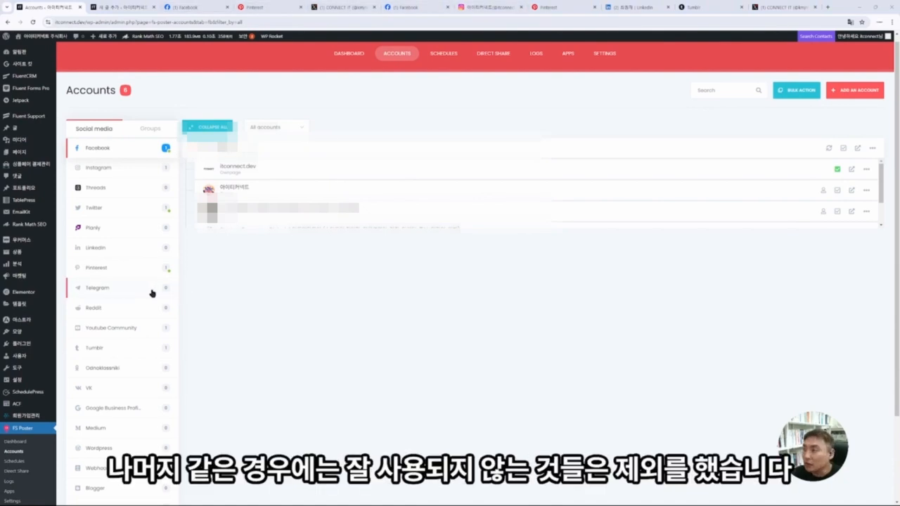
{"action": "scroll", "coordinate": [150, 293], "scroll_direction": "down", "scroll_amount": 2}
{"action": "scroll", "coordinate": [153, 275], "scroll_direction": "up", "scroll_amount": 2}
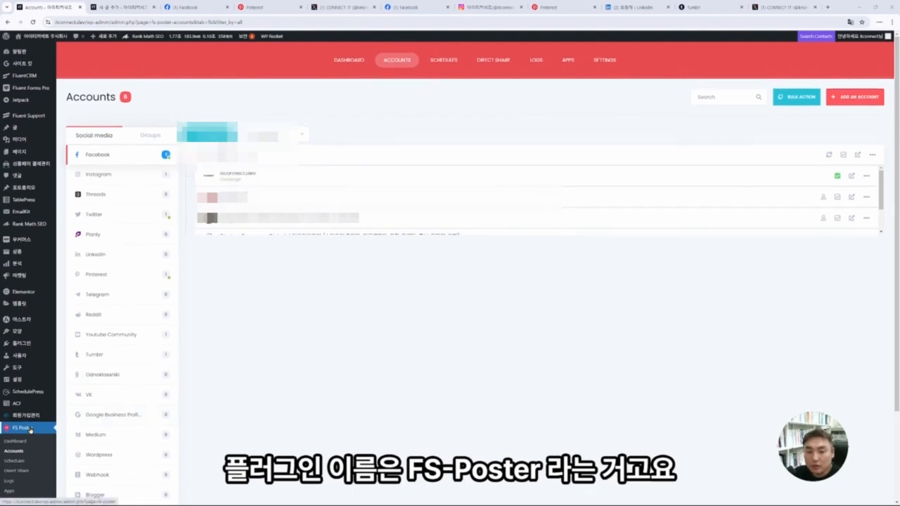
{"action": "scroll", "coordinate": [30, 435], "scroll_direction": "down", "scroll_amount": 1}
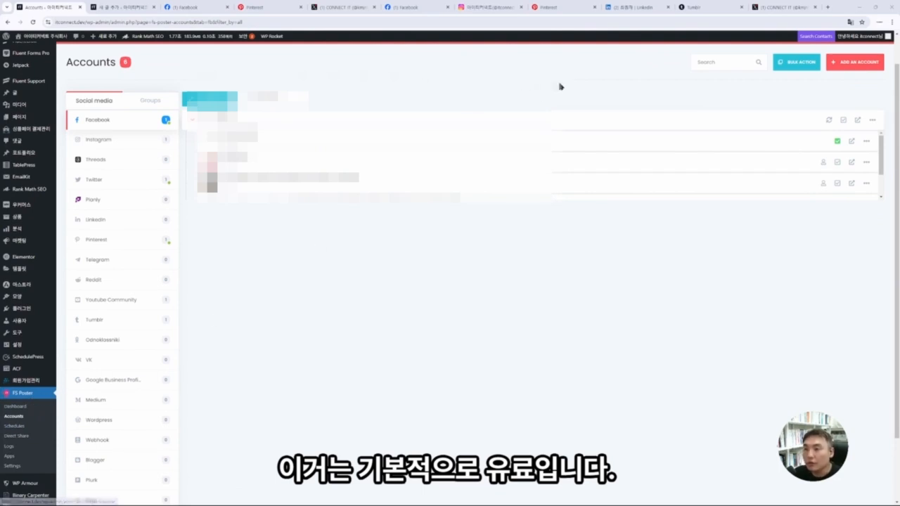
Step: Open fs-poster.com in a new browser tab and examine the plugin's supported social networks and services
{"action": "left_click", "coordinate": [827, 7]}
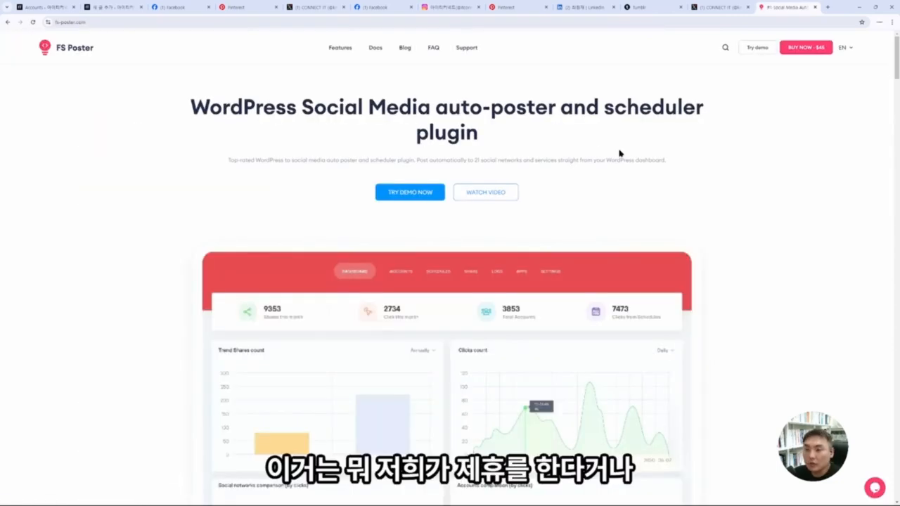
{"action": "scroll", "coordinate": [618, 153], "scroll_direction": "down", "scroll_amount": 1}
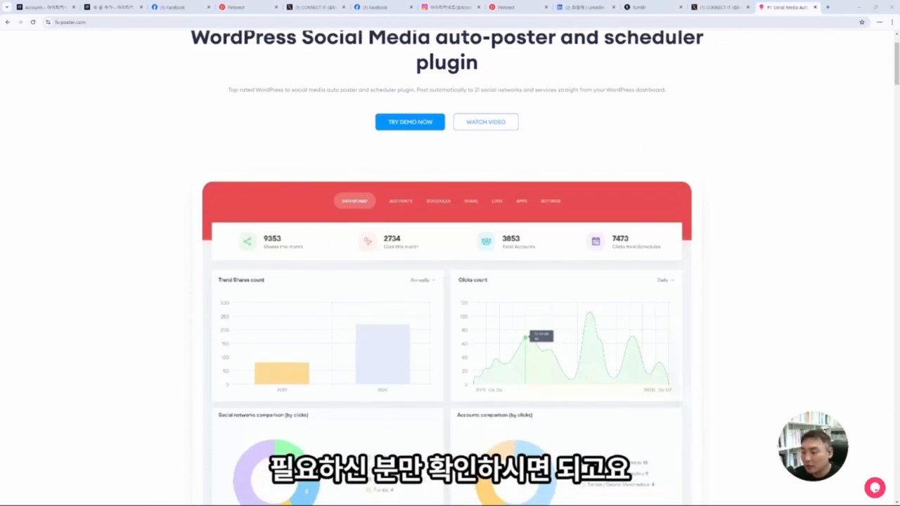
{"action": "scroll", "coordinate": [458, 243], "scroll_direction": "down", "scroll_amount": 10}
{"action": "scroll", "coordinate": [458, 239], "scroll_direction": "down", "scroll_amount": 1}
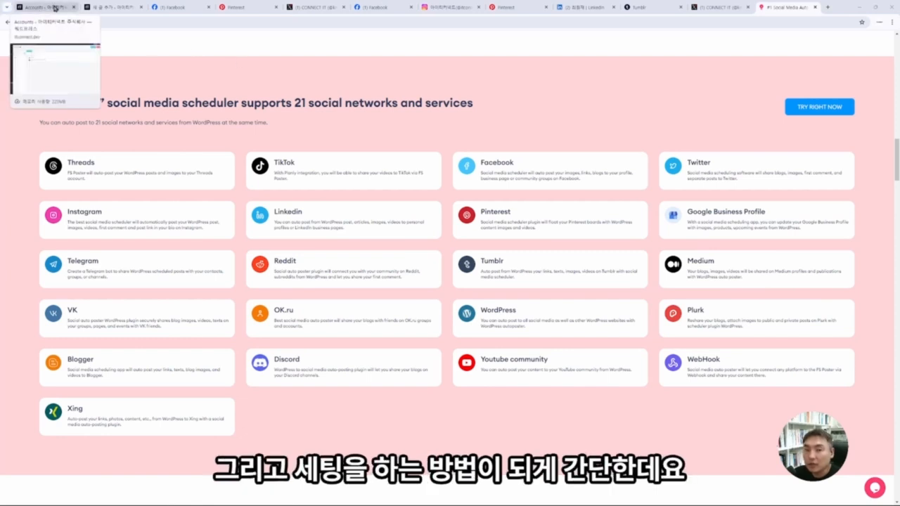
Step: Start adding a Facebook account in FS Poster with the Cookie method as authorization
{"action": "left_click", "coordinate": [55, 8]}
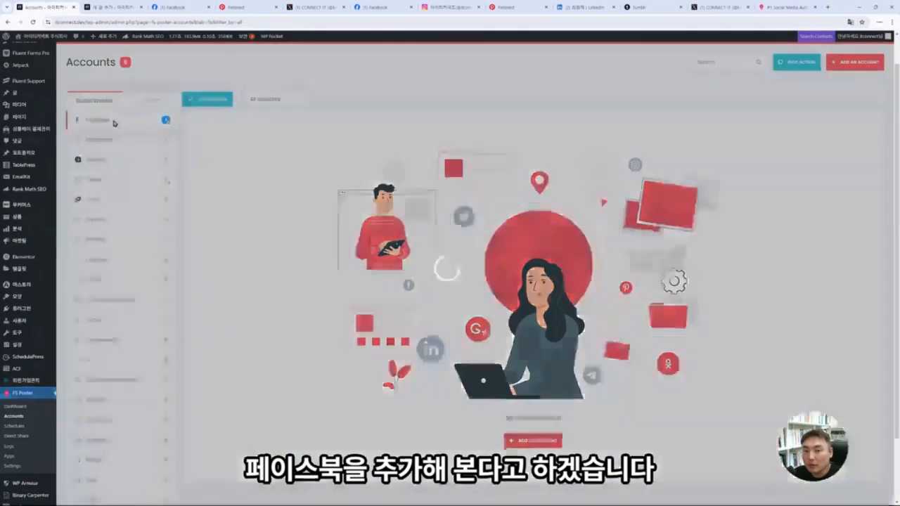
{"action": "left_click", "coordinate": [114, 122]}
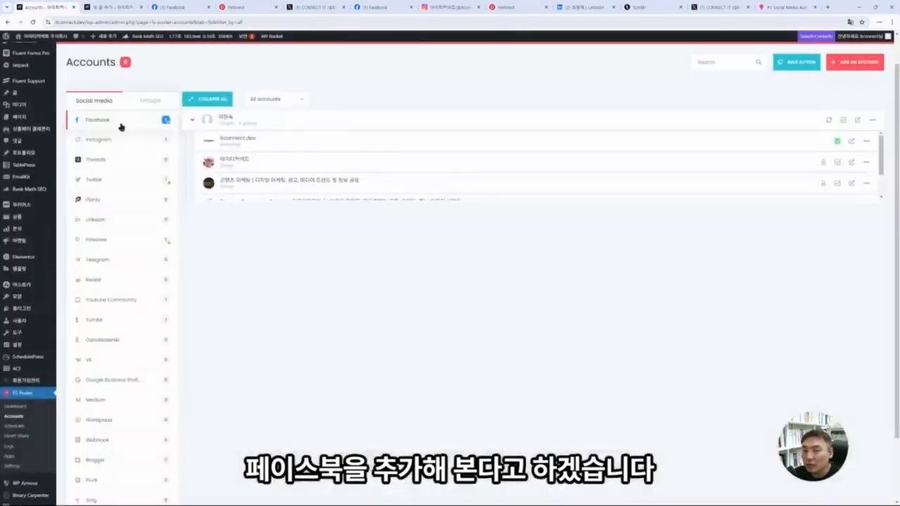
{"action": "left_click", "coordinate": [856, 64]}
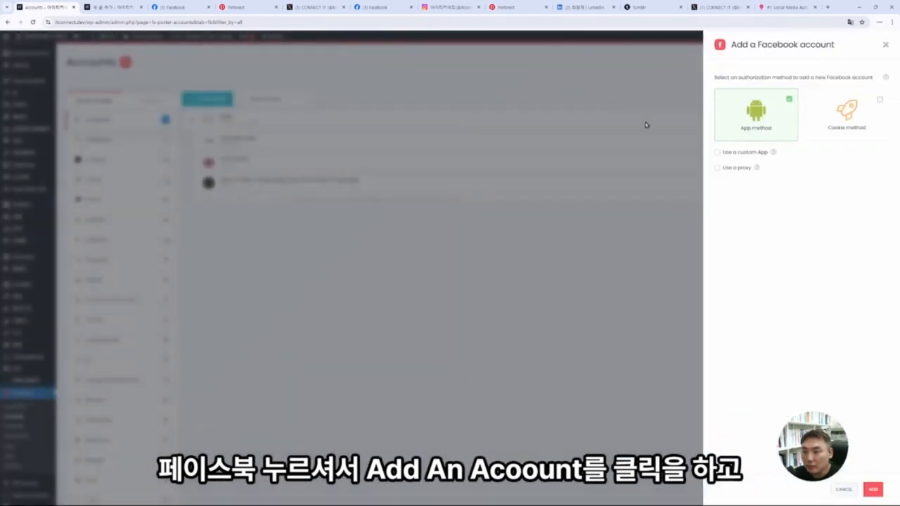
{"action": "left_click", "coordinate": [875, 118]}
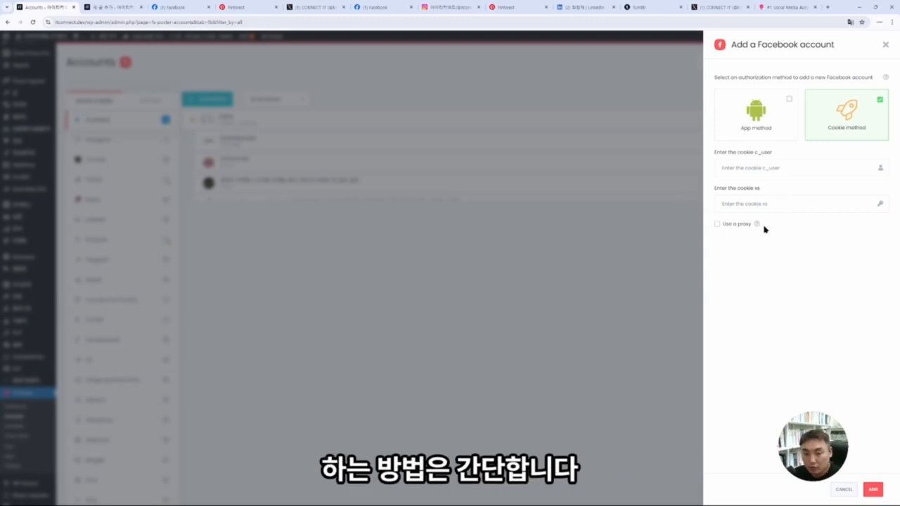
Step: Look up the cookies stored for facebook.com on the open Facebook page, and close the Facebook account form without adding anything
{"action": "left_click", "coordinate": [188, 10]}
{"action": "scroll", "coordinate": [623, 255], "scroll_direction": "up", "scroll_amount": 4}
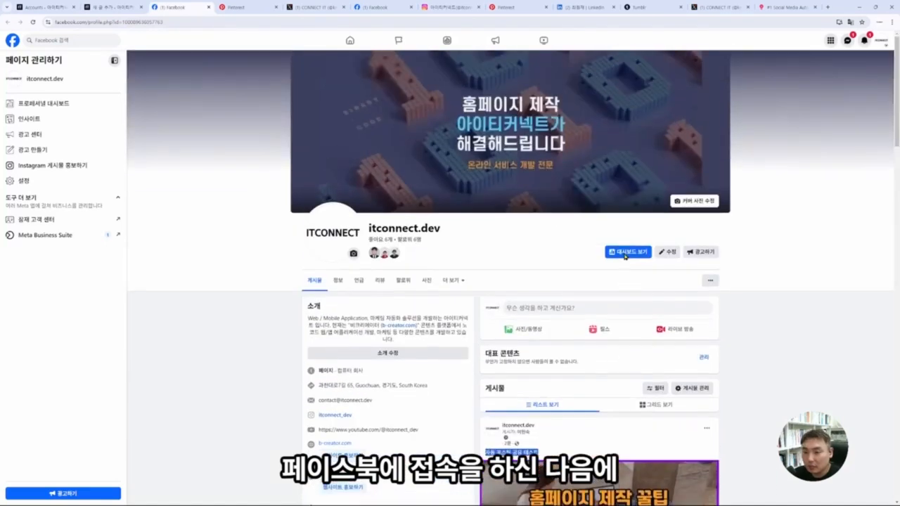
{"action": "key", "text": "F12"}
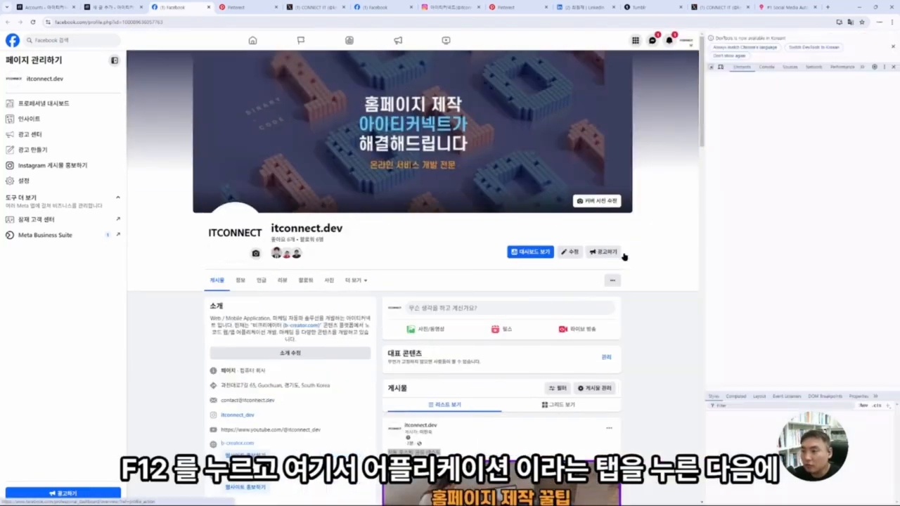
{"action": "left_click", "coordinate": [674, 51]}
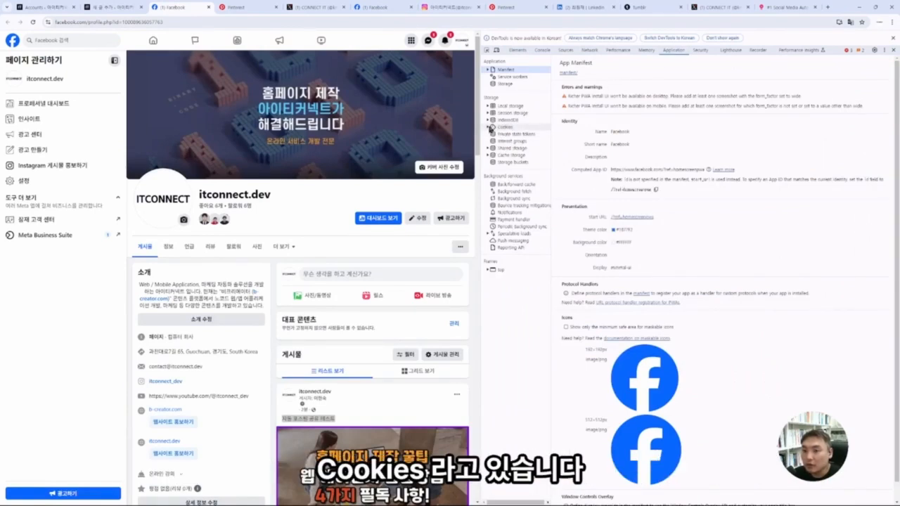
{"action": "left_click", "coordinate": [491, 127]}
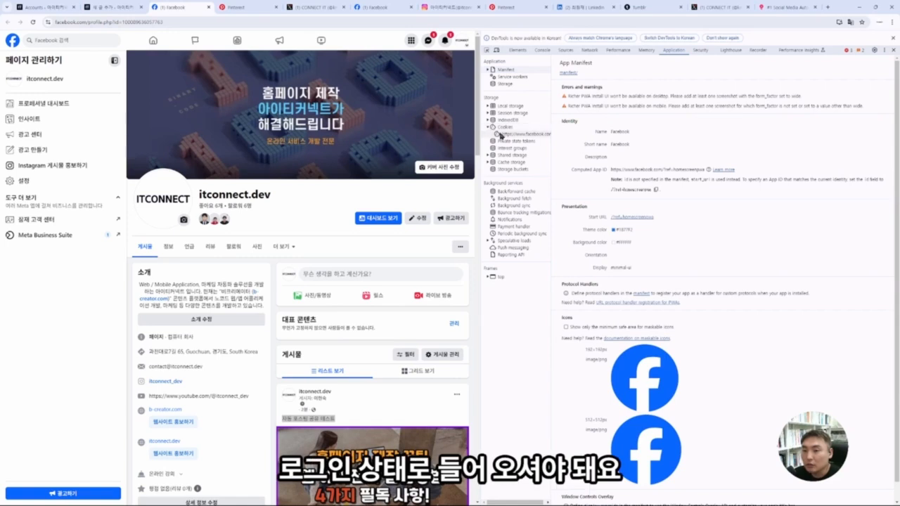
{"action": "left_click", "coordinate": [512, 135]}
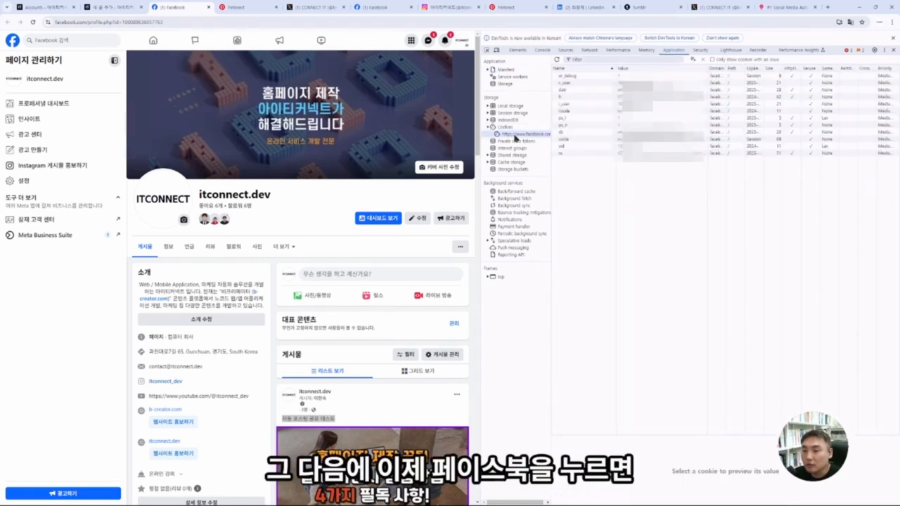
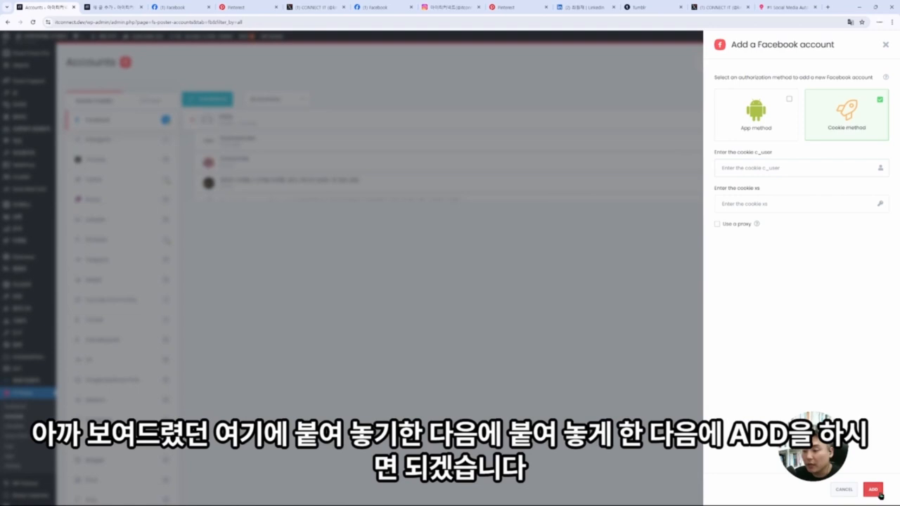
{"action": "left_click", "coordinate": [885, 46]}
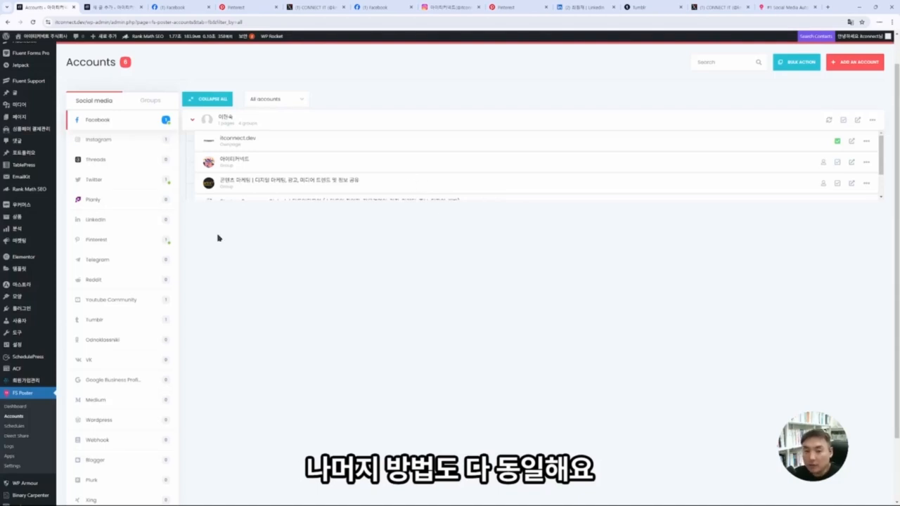
Step: Open the form for adding an Instagram account in FS Poster and decline the Windows Hello password protection
{"action": "left_click", "coordinate": [139, 142]}
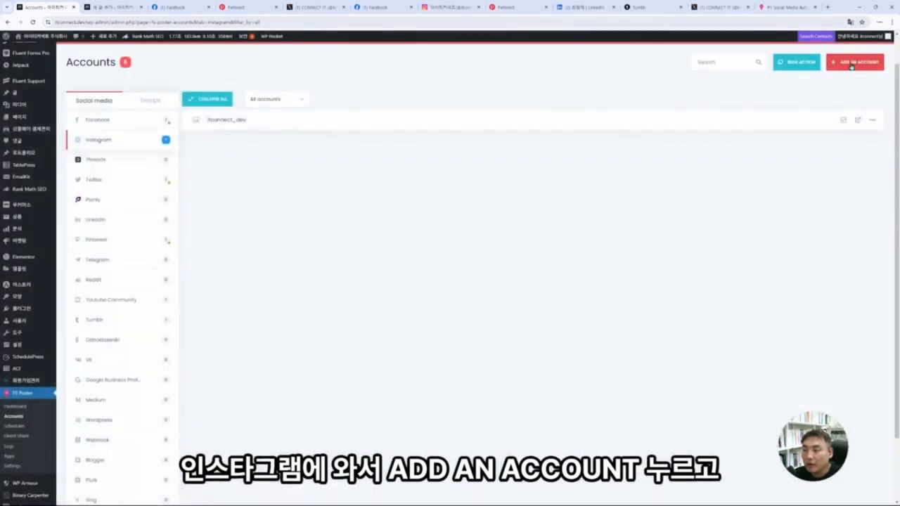
{"action": "left_click", "coordinate": [850, 66]}
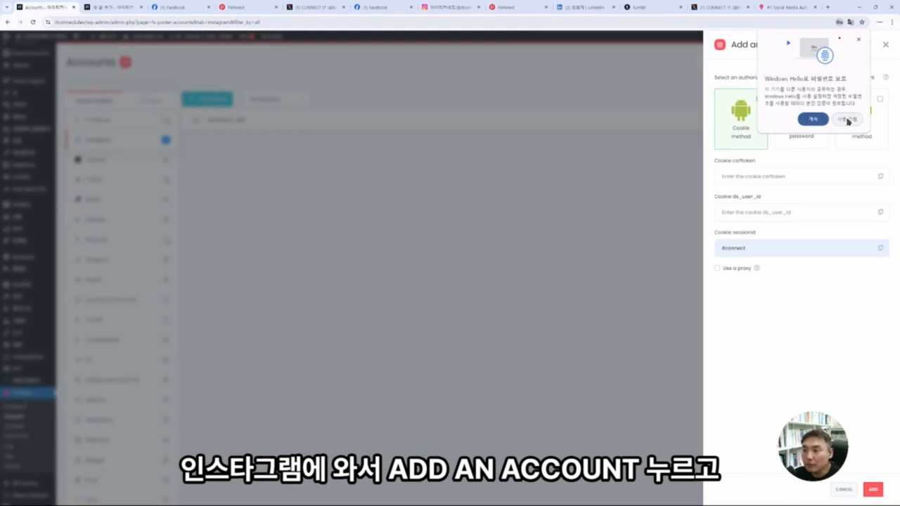
{"action": "left_click", "coordinate": [847, 118]}
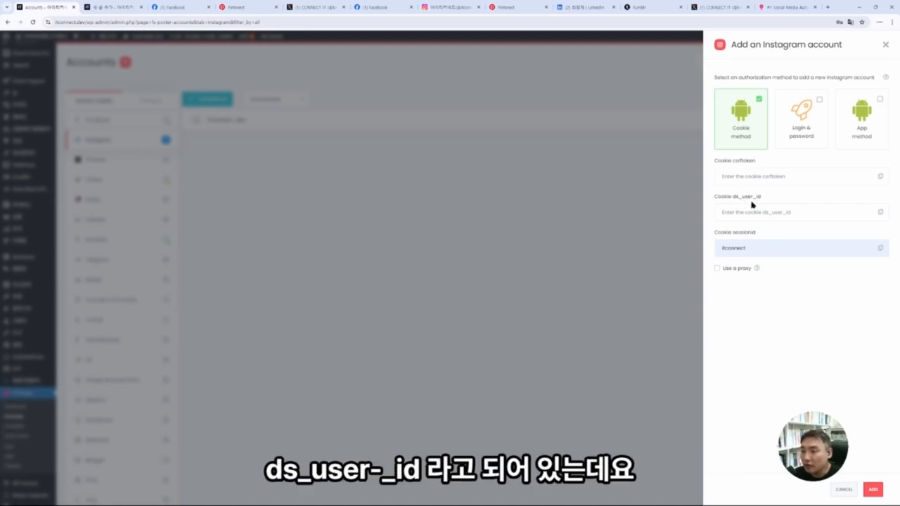
Step: Examine the ds_user_id and csrftoken cookies of the logged-in Instagram page, and close the Instagram account form without adding anything
{"action": "left_click", "coordinate": [470, 8]}
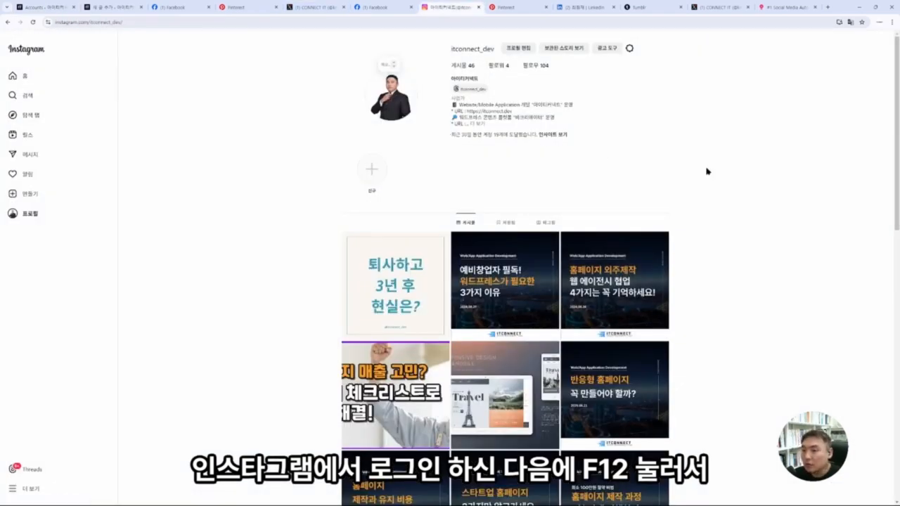
{"action": "key", "text": "F12"}
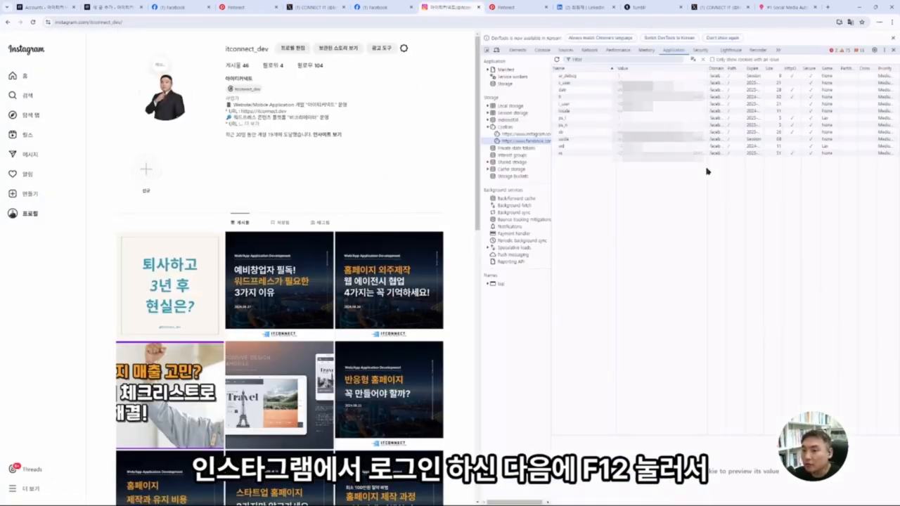
{"action": "left_click", "coordinate": [532, 135]}
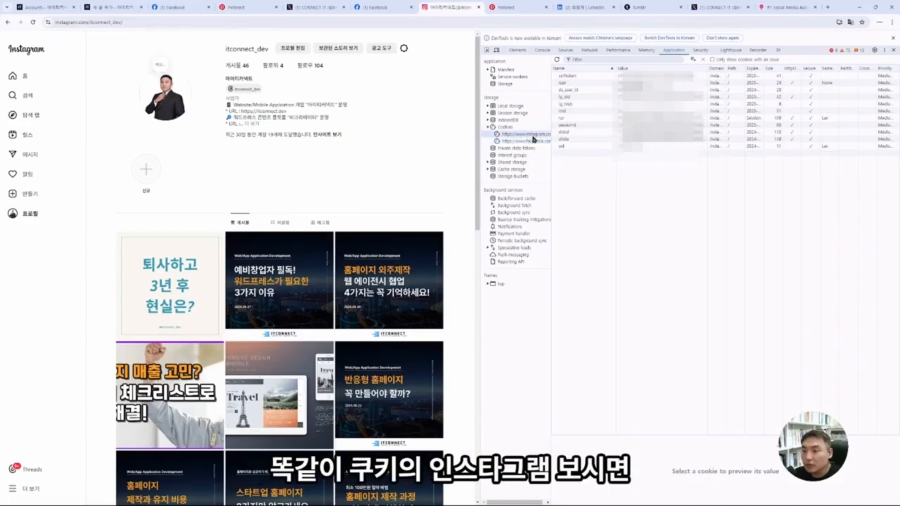
{"action": "left_click", "coordinate": [573, 90]}
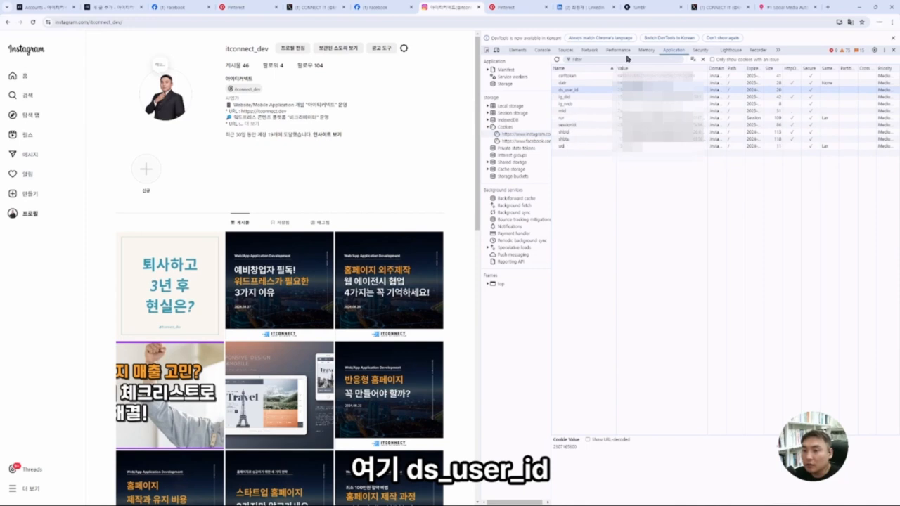
{"action": "left_click", "coordinate": [566, 77]}
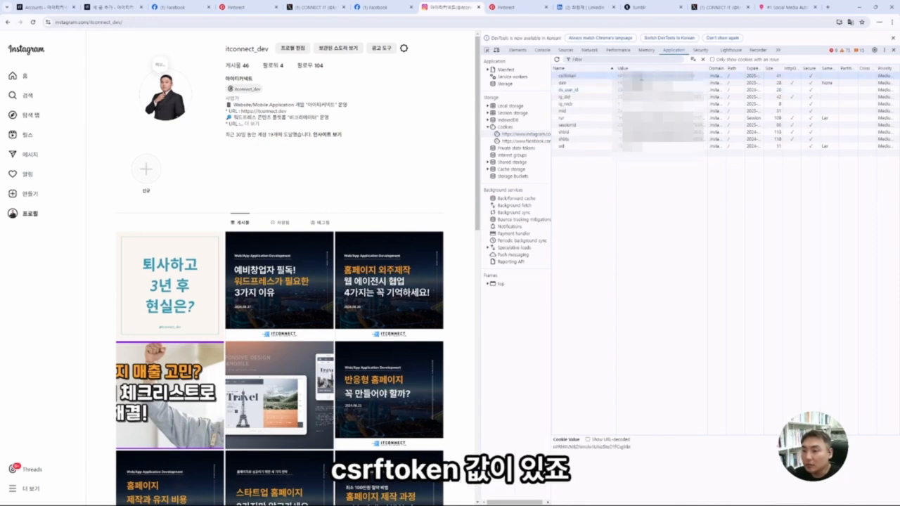
{"action": "double_click", "coordinate": [657, 76]}
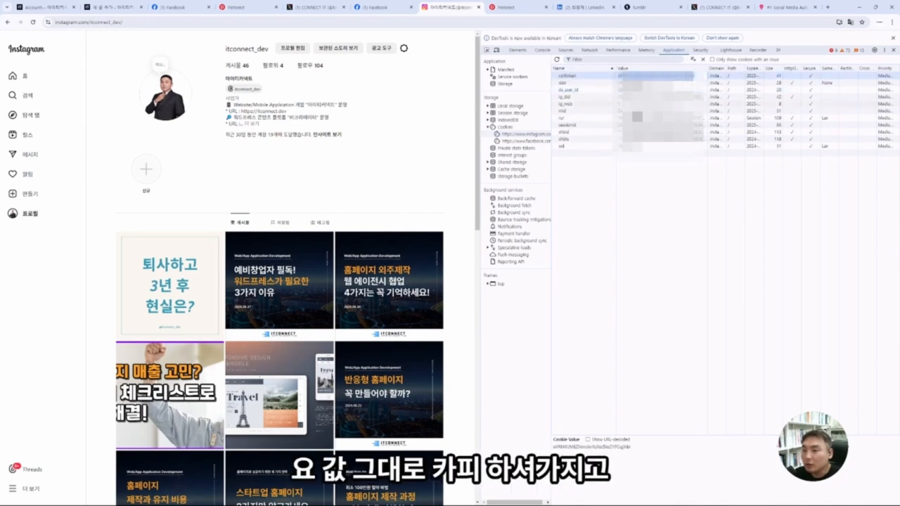
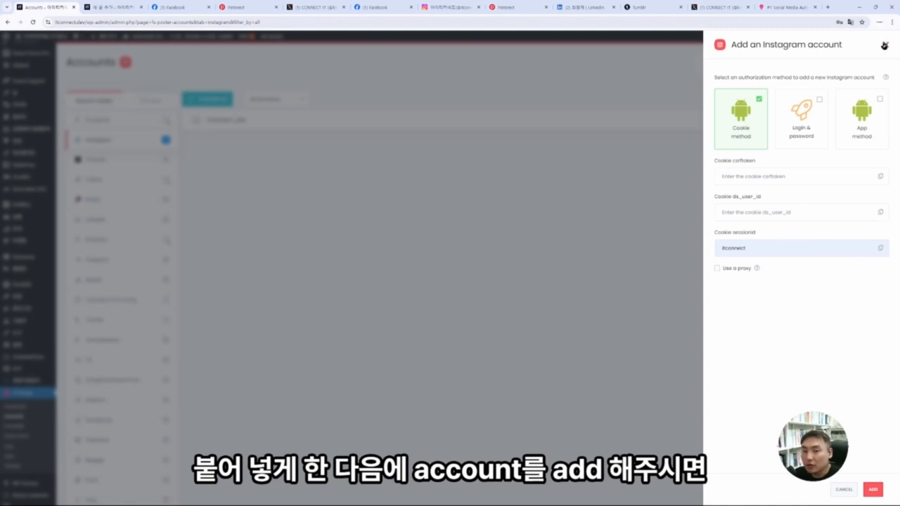
{"action": "left_click", "coordinate": [884, 45]}
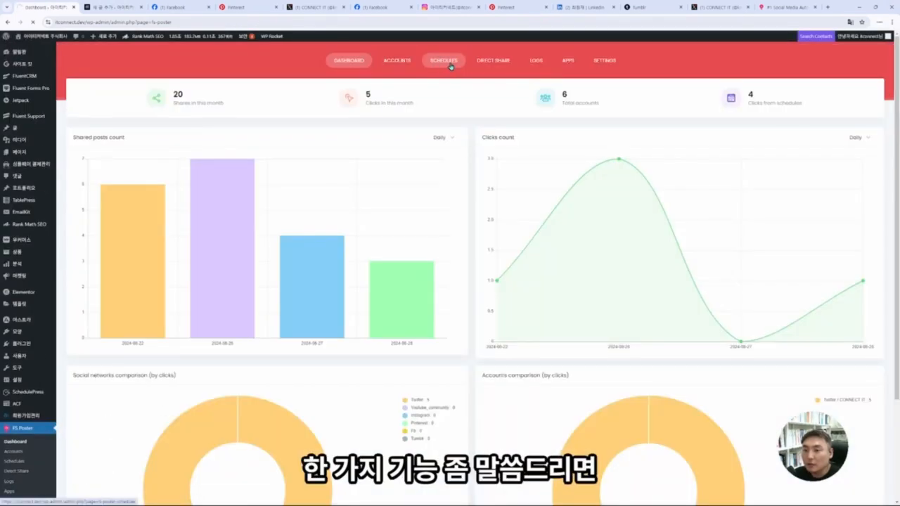
Step: Start a new FS Poster schedule named 테스트입니다 that posts every 1 day, with posts ordered Randomly without duplicates
{"action": "left_click", "coordinate": [450, 62]}
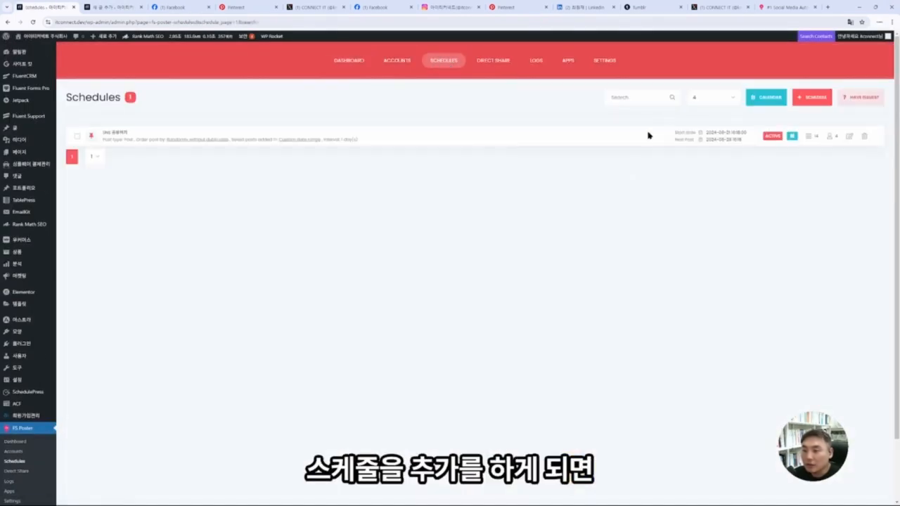
{"action": "left_click", "coordinate": [813, 104]}
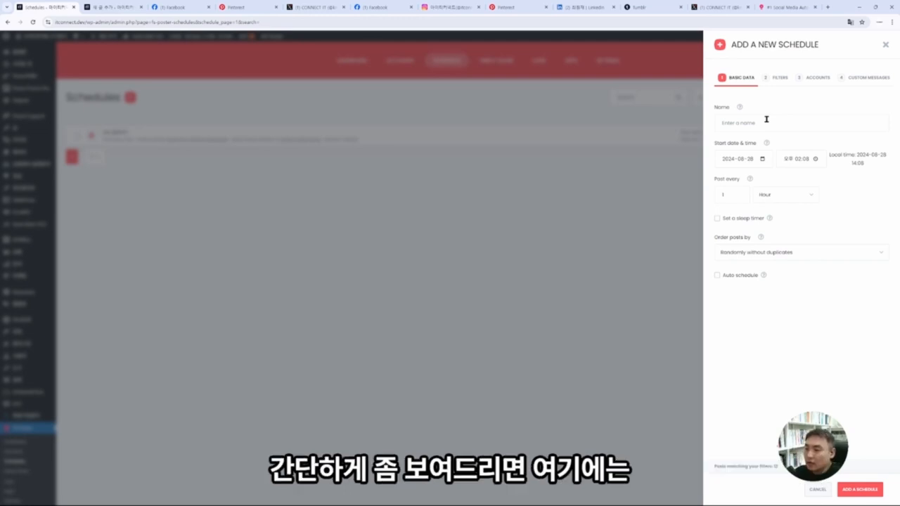
{"action": "type", "text": "테스트입니다"}
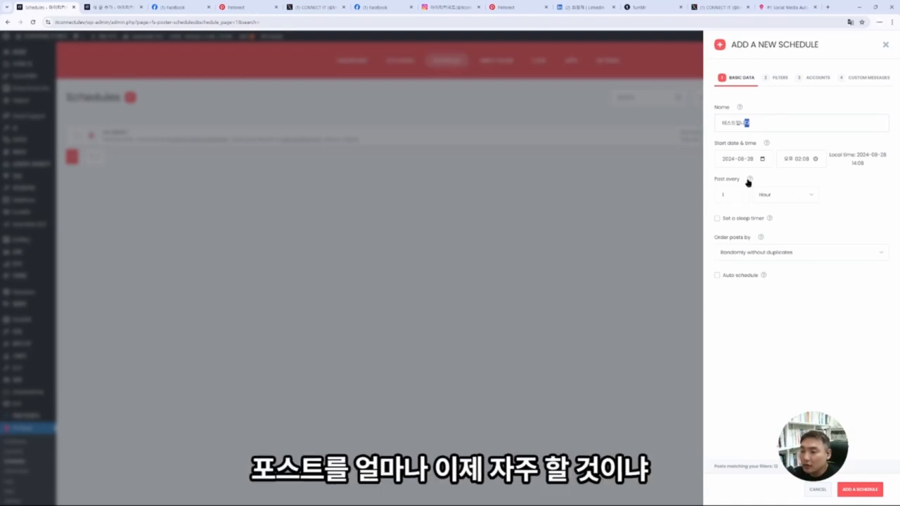
{"action": "left_click", "coordinate": [776, 198]}
{"action": "left_click", "coordinate": [776, 228]}
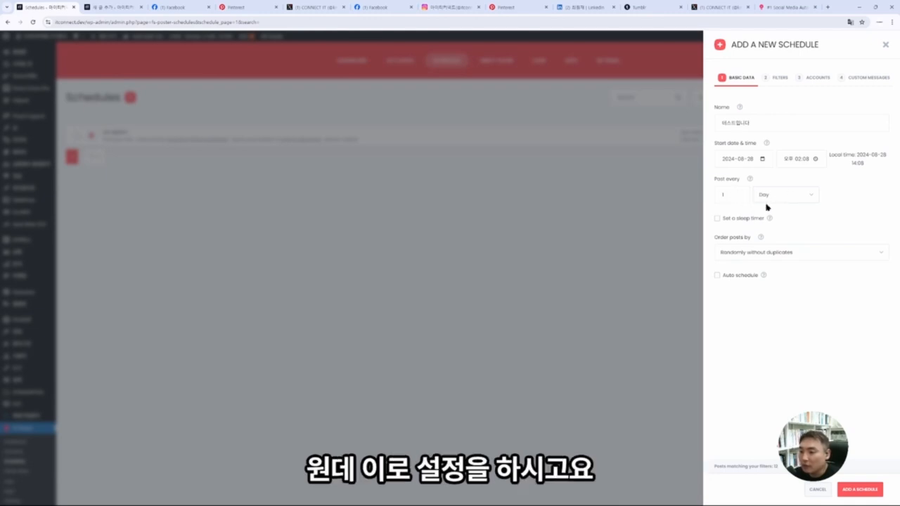
{"action": "left_click", "coordinate": [741, 256]}
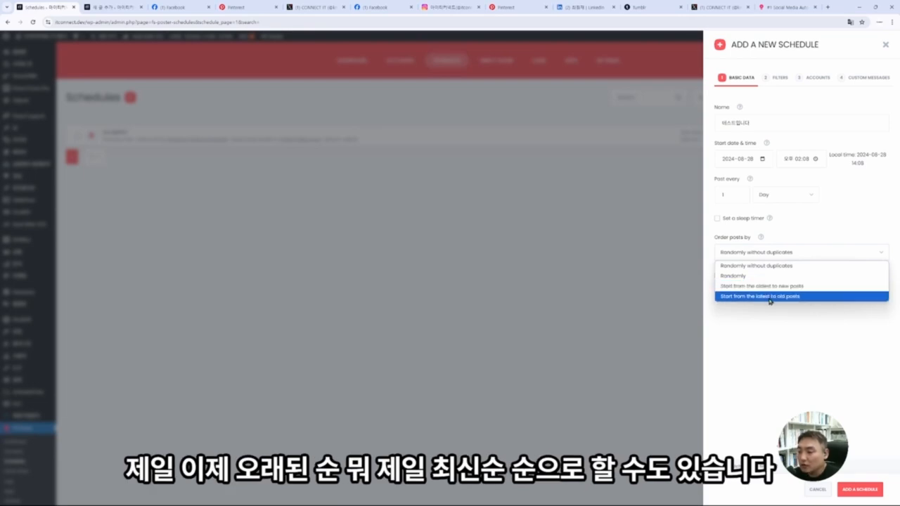
{"action": "left_click", "coordinate": [759, 265]}
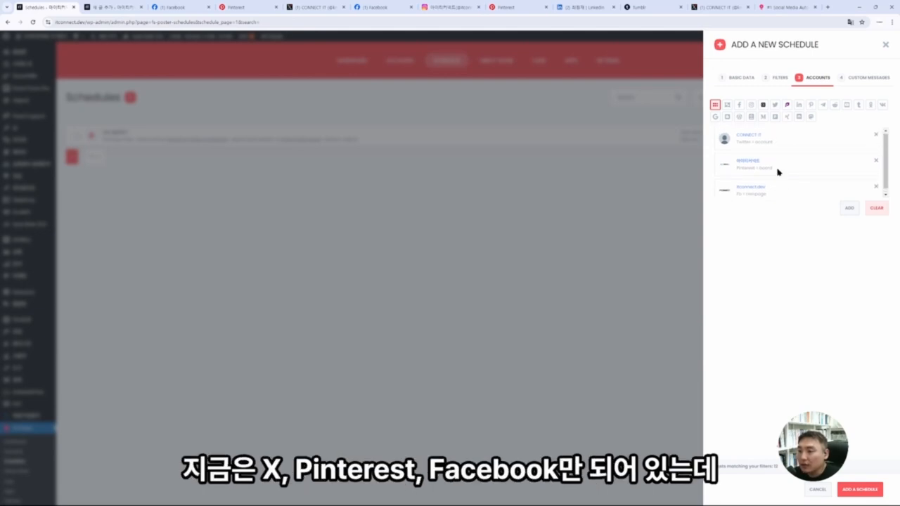
Step: Check the schedule's Instagram and YouTube Community accounts, and compare how shared images look on the Pinterest board and the Instagram profile
{"action": "left_click", "coordinate": [752, 104]}
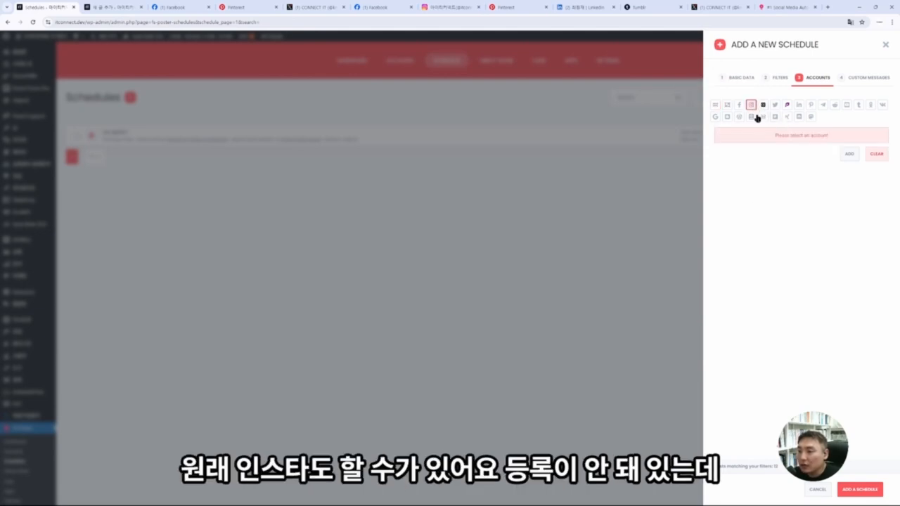
{"action": "left_click", "coordinate": [715, 105]}
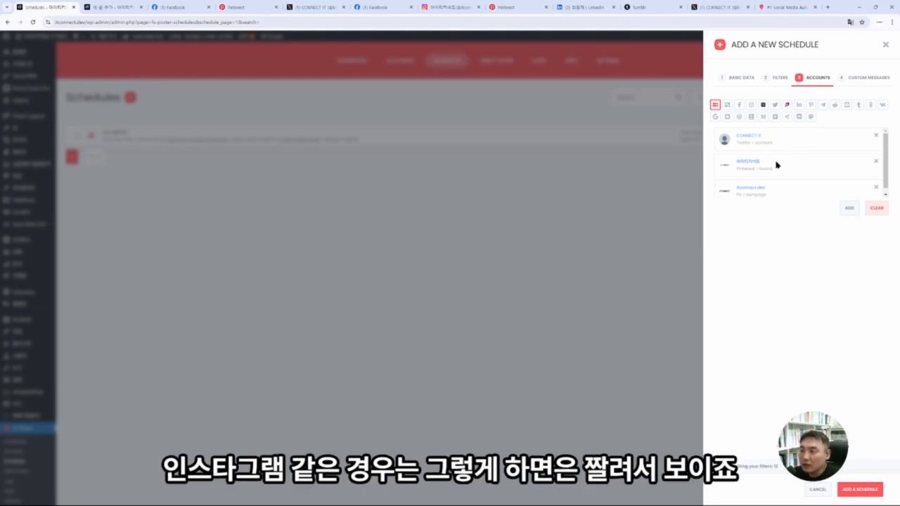
{"action": "left_click", "coordinate": [246, 11]}
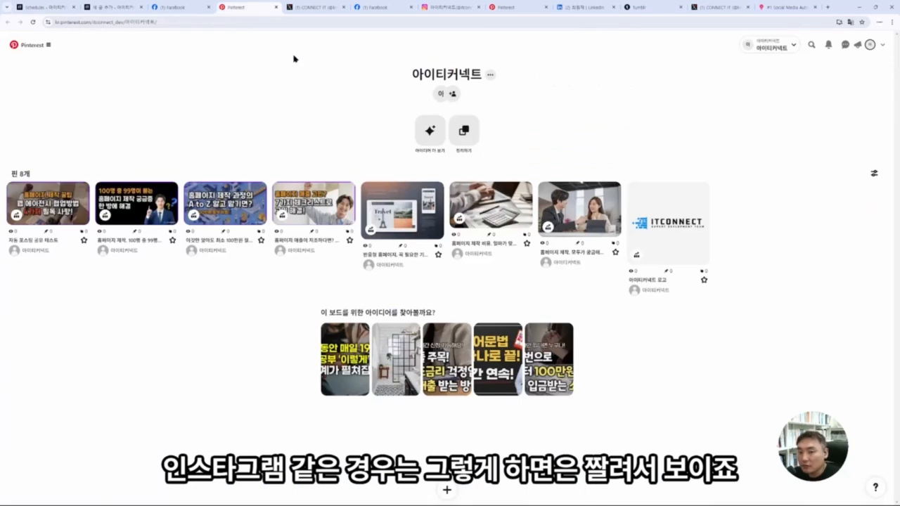
{"action": "left_click", "coordinate": [431, 12]}
{"action": "scroll", "coordinate": [166, 255], "scroll_direction": "down", "scroll_amount": 3}
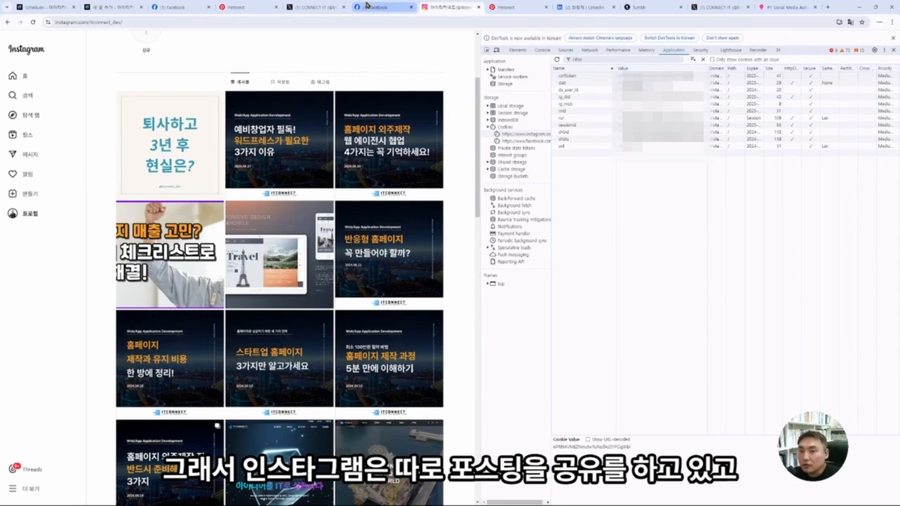
{"action": "left_click", "coordinate": [109, 7]}
{"action": "left_click", "coordinate": [43, 7]}
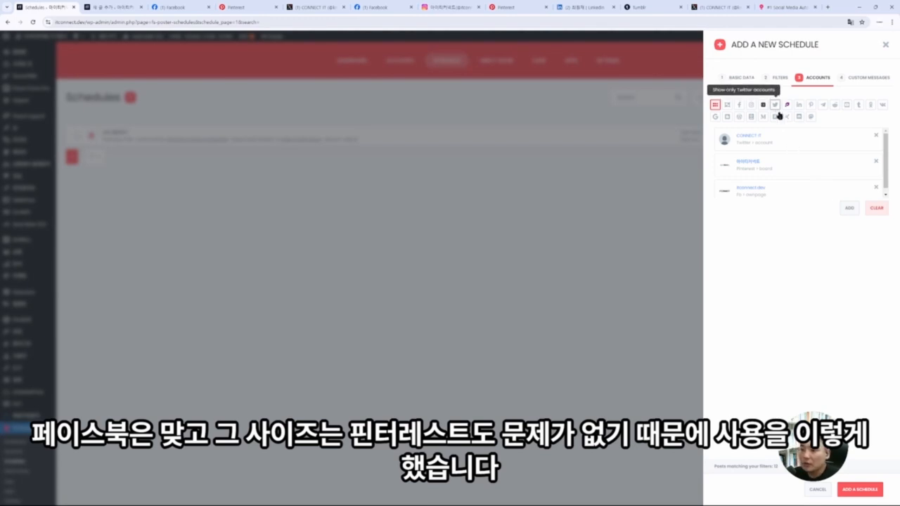
{"action": "left_click", "coordinate": [846, 104]}
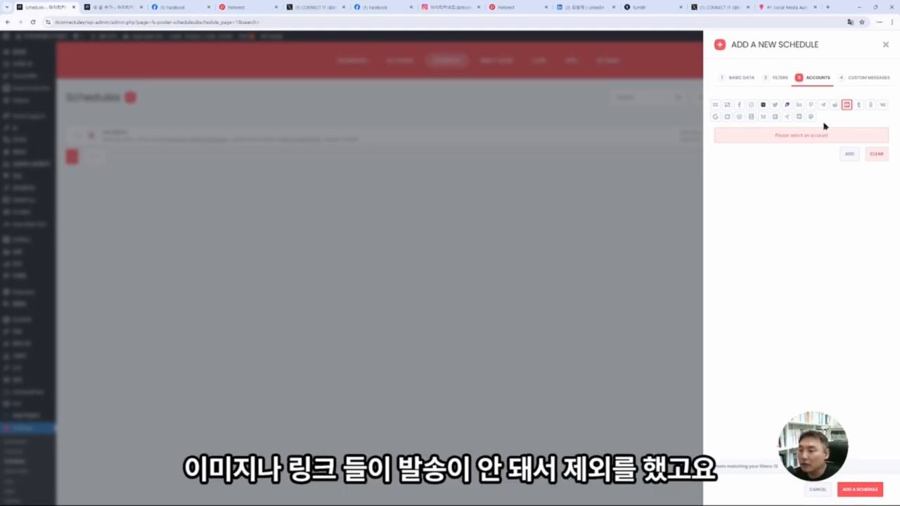
Step: Review the schedule's custom post message templates for Threads, Instagram and LinkedIn
{"action": "left_click", "coordinate": [870, 79]}
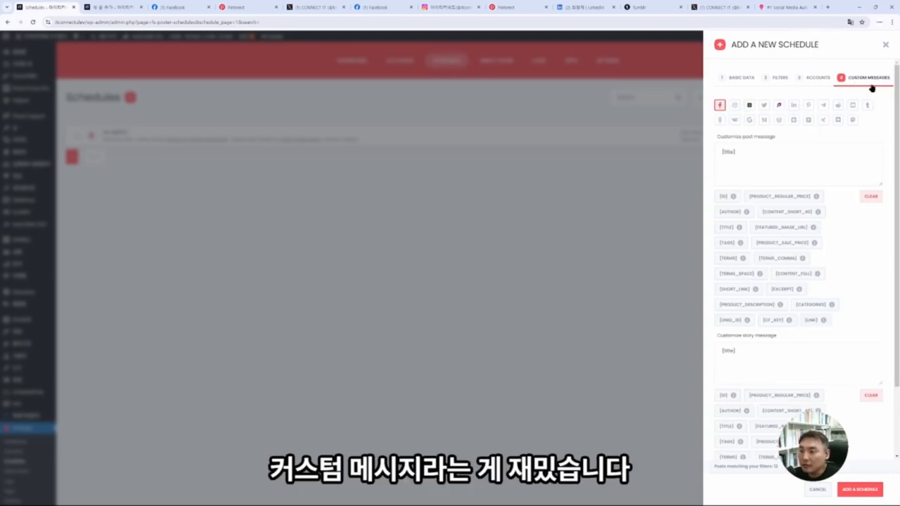
{"action": "left_click", "coordinate": [749, 104]}
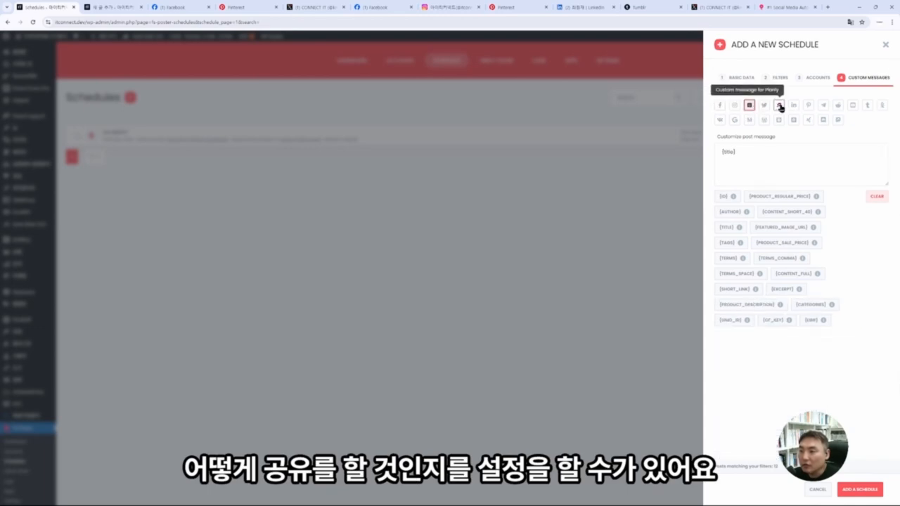
{"action": "left_click", "coordinate": [735, 105]}
{"action": "left_click", "coordinate": [793, 106]}
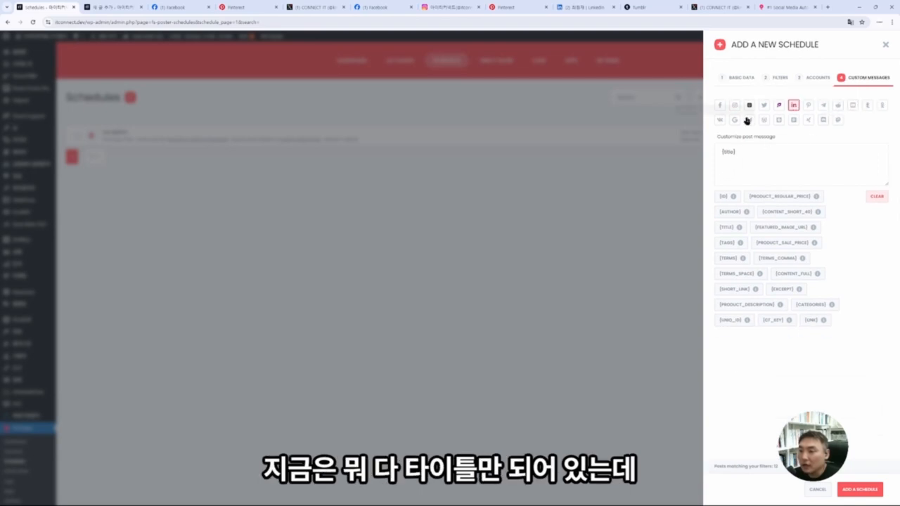
Step: Set the Facebook custom post message to the title, excerpt, tags and link placeholders, each on its own line
{"action": "left_click", "coordinate": [719, 106]}
{"action": "left_click_drag", "start_coordinate": [769, 153], "coordinate": [715, 150]}
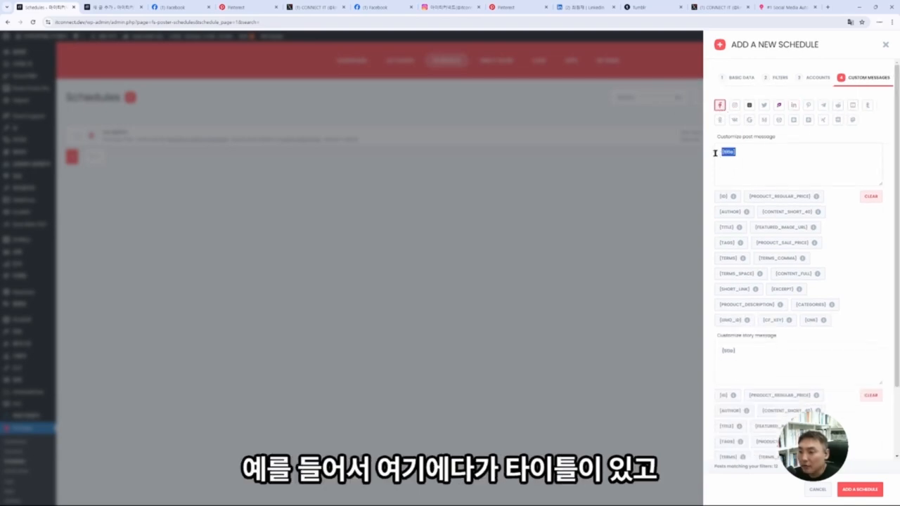
{"action": "left_click", "coordinate": [760, 152]}
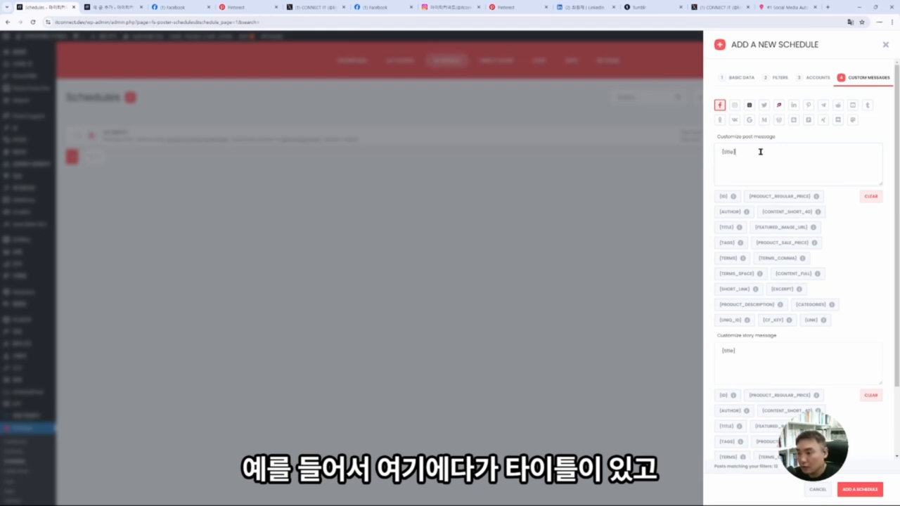
{"action": "key", "text": "Return"}
{"action": "left_click", "coordinate": [782, 289]}
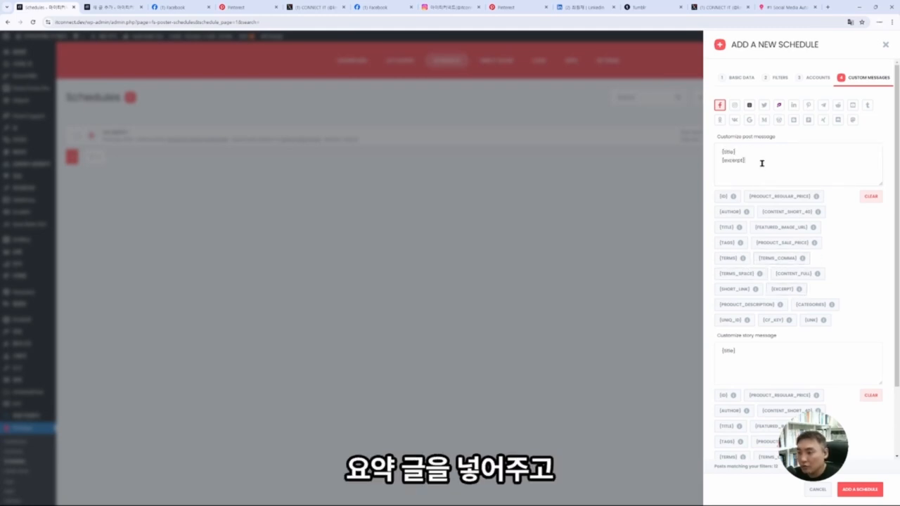
{"action": "key", "text": "Return"}
{"action": "left_click", "coordinate": [812, 322]}
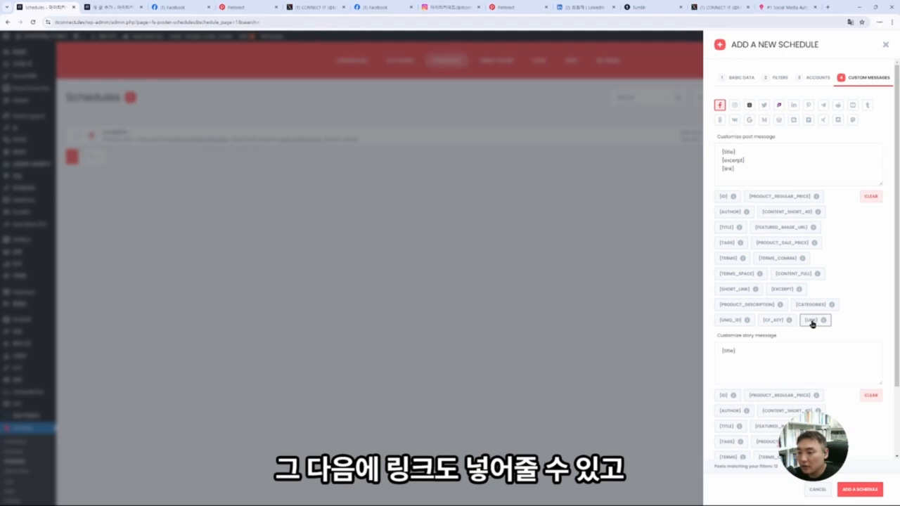
{"action": "left_click", "coordinate": [754, 161]}
{"action": "key", "text": "Return"}
{"action": "left_click", "coordinate": [728, 244]}
{"action": "mouse_move", "coordinate": [735, 177]}
{"action": "left_mouse_down"}
{"action": "mouse_move", "coordinate": [751, 177]}
{"action": "mouse_move", "coordinate": [746, 171]}
{"action": "left_mouse_up"}
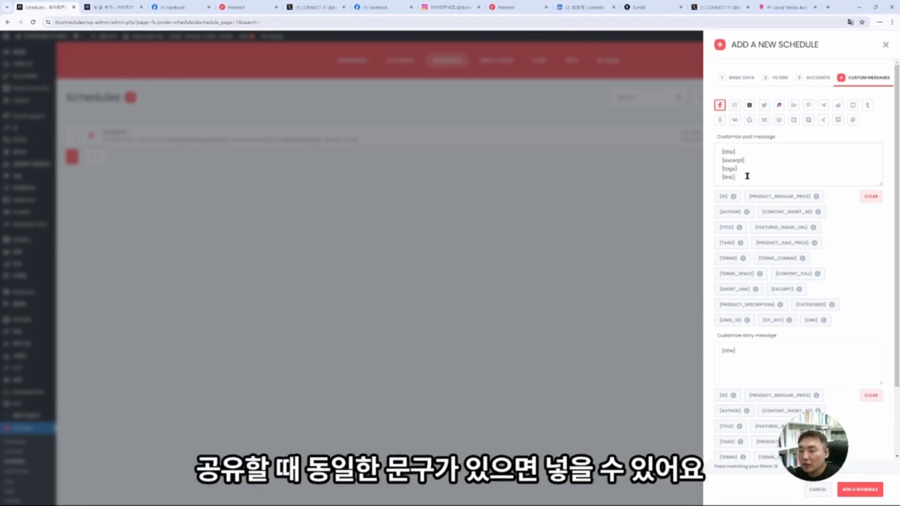
{"action": "key", "text": "Return"}
{"action": "key", "text": "Return"}
{"action": "type", "text": "마이티커머스"}
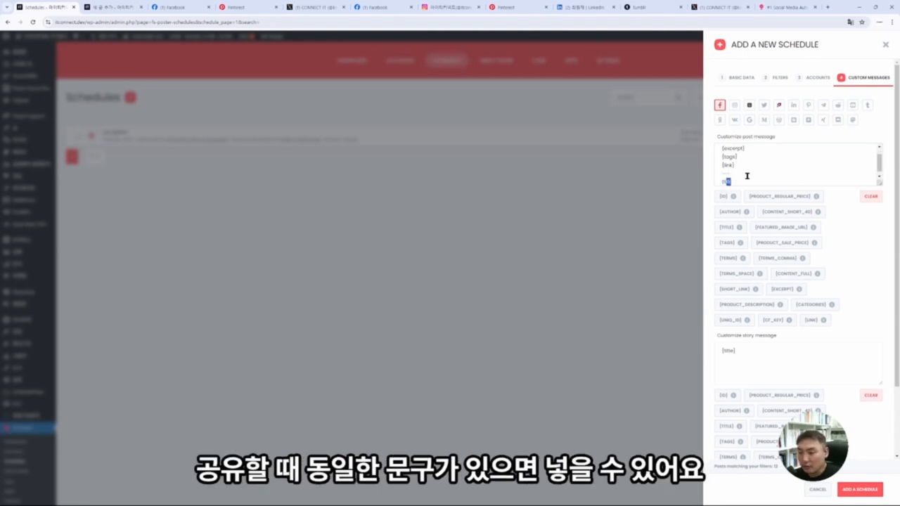
{"action": "type", "text": "트 히"}
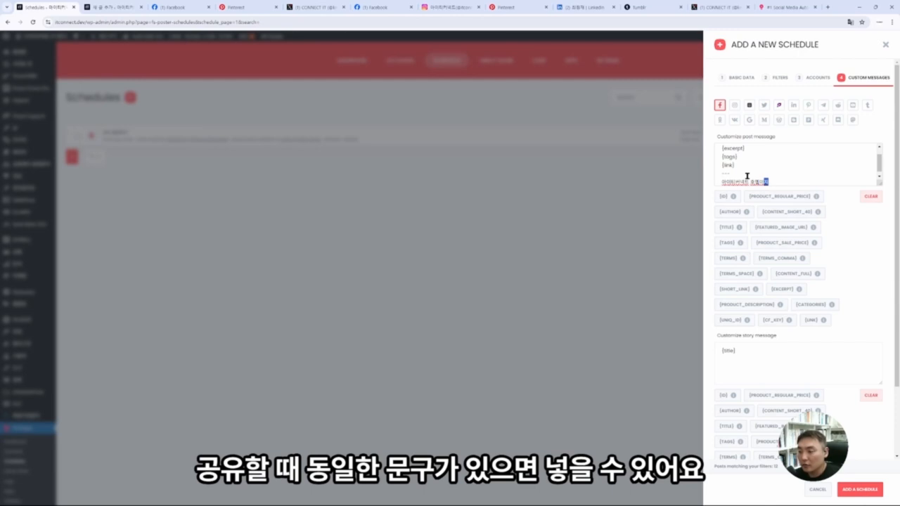
{"action": "type", "text": "페이지 주소"}
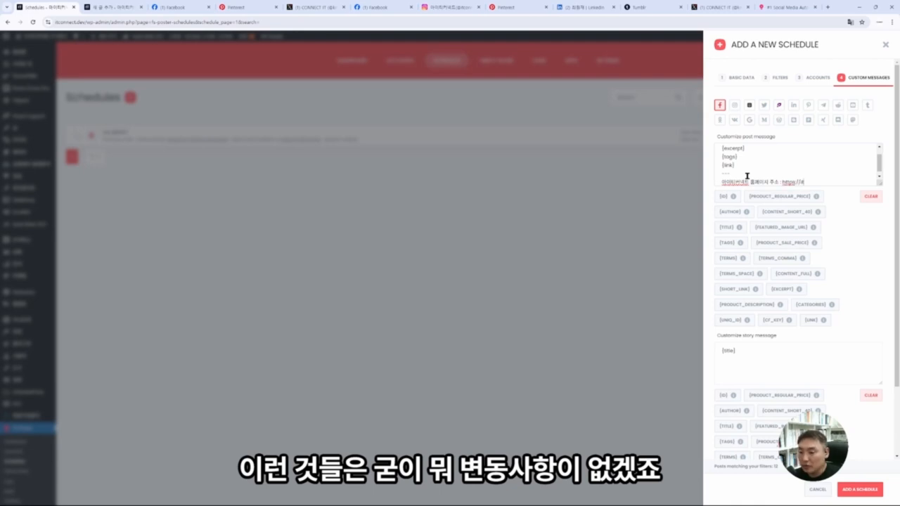
{"action": "type", "text": ": https://itconnect.dev"}
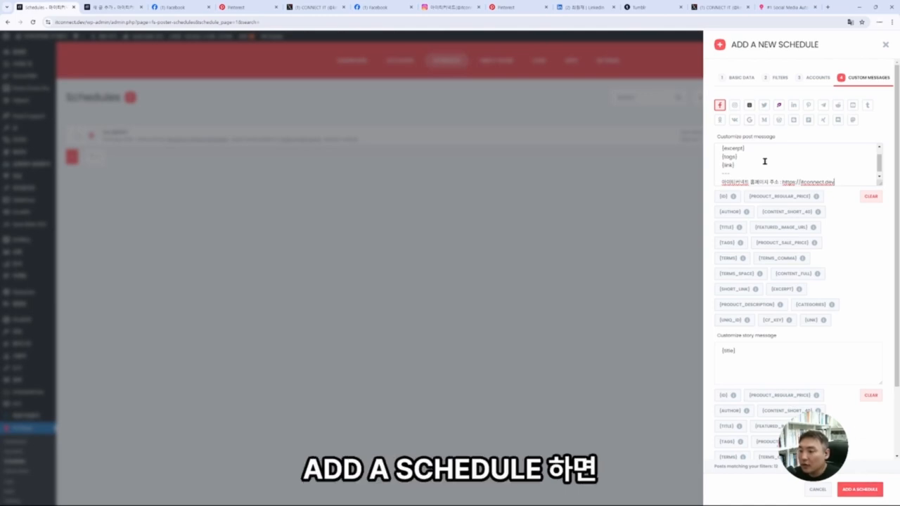
{"action": "scroll", "coordinate": [764, 161], "scroll_direction": "up", "scroll_amount": 1}
{"action": "left_click_drag", "start_coordinate": [879, 185], "coordinate": [881, 235]}
{"action": "left_click", "coordinate": [836, 203]}
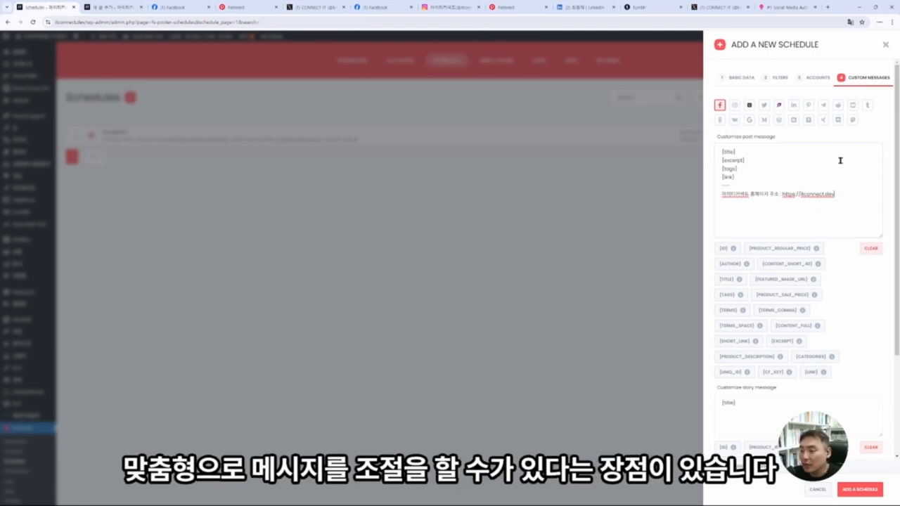
{"action": "left_click", "coordinate": [884, 46]}
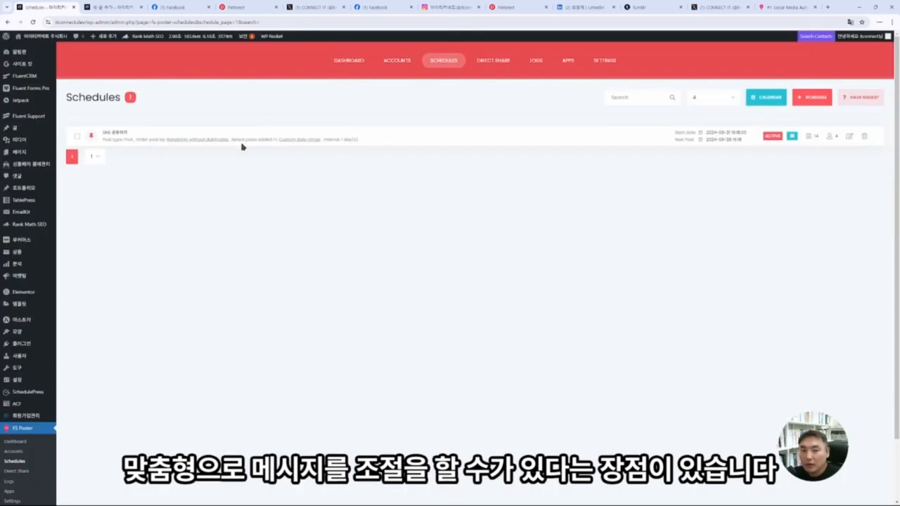
Step: Open the SchedulePress settings, check the Pro Features section and view the connected social profiles
{"action": "scroll", "coordinate": [40, 394], "scroll_direction": "down", "scroll_amount": 1}
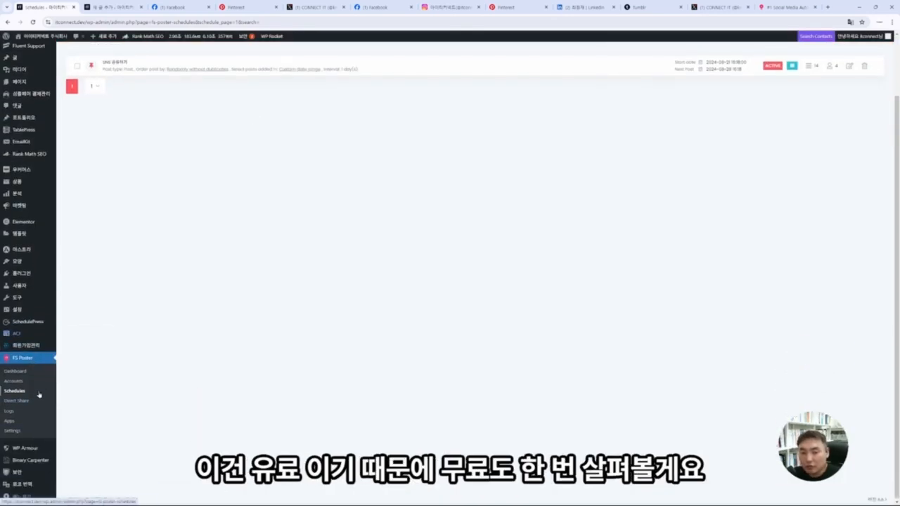
{"action": "scroll", "coordinate": [41, 390], "scroll_direction": "up", "scroll_amount": 1}
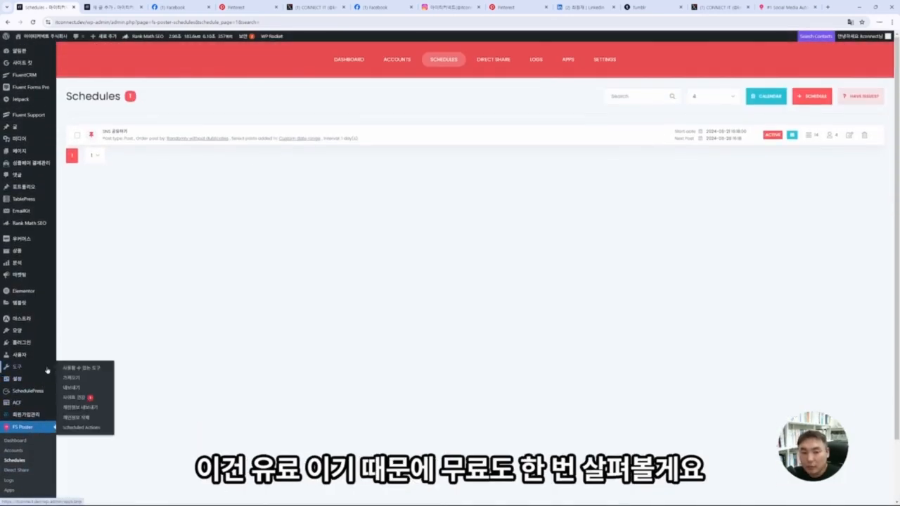
{"action": "mouse_move", "coordinate": [36, 398]}
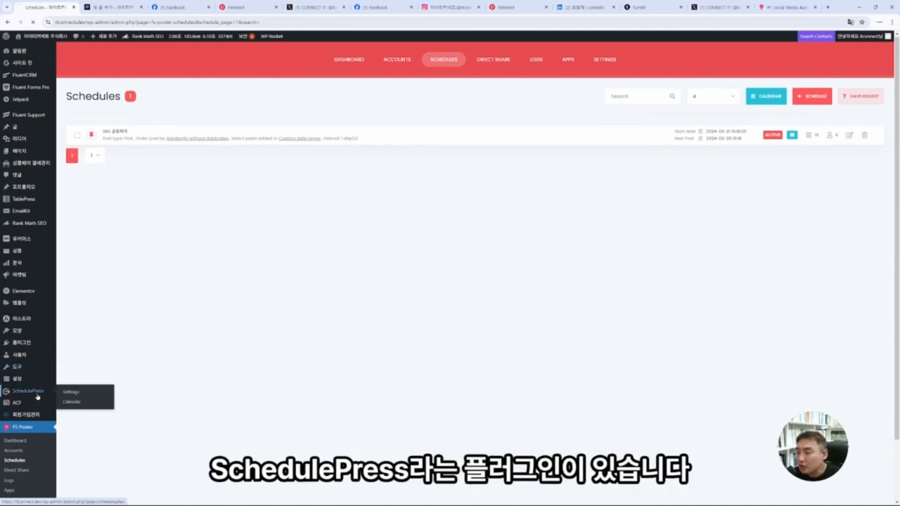
{"action": "left_click", "coordinate": [36, 391]}
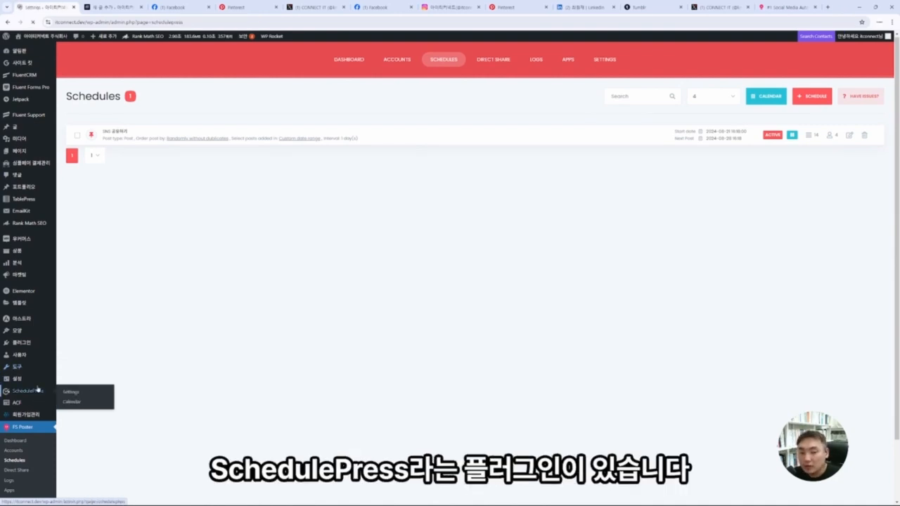
{"action": "left_click_drag", "start_coordinate": [161, 122], "coordinate": [228, 124]}
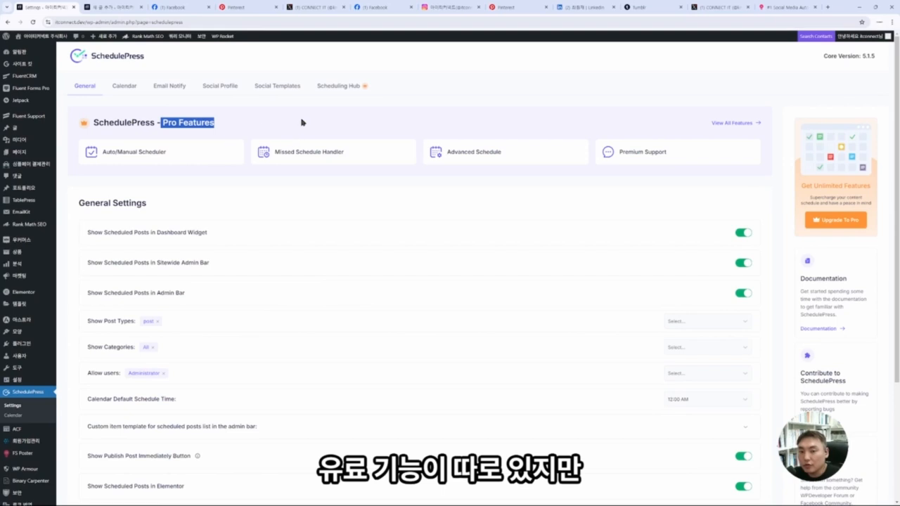
{"action": "left_click", "coordinate": [397, 131]}
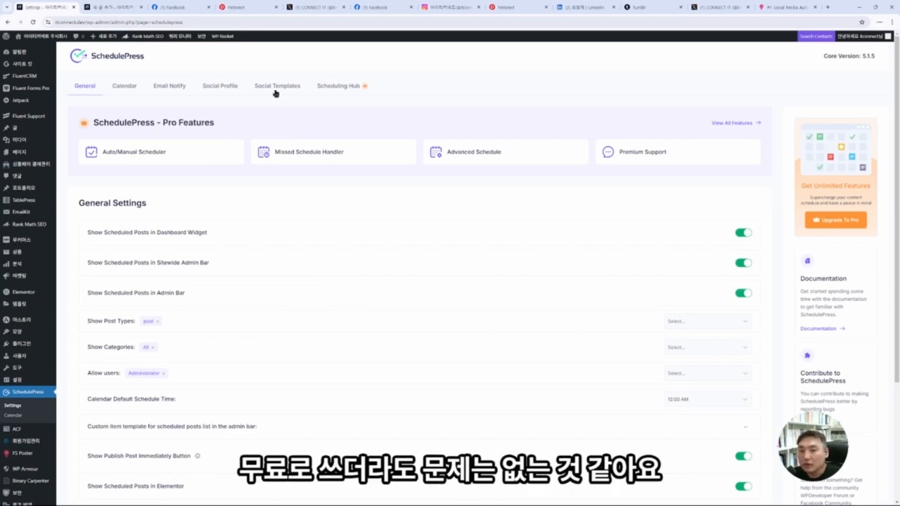
{"action": "left_click", "coordinate": [229, 89]}
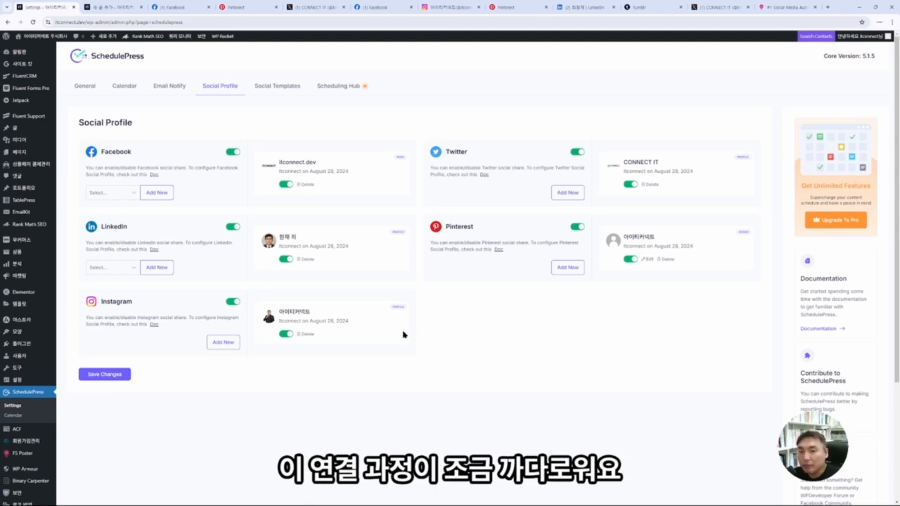
{"action": "mouse_move", "coordinate": [43, 460]}
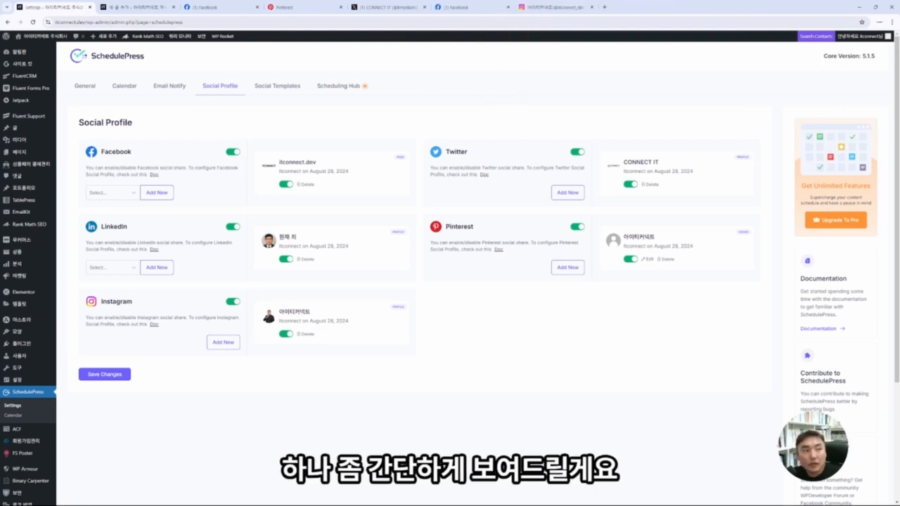
{"action": "left_click", "coordinate": [605, 7]}
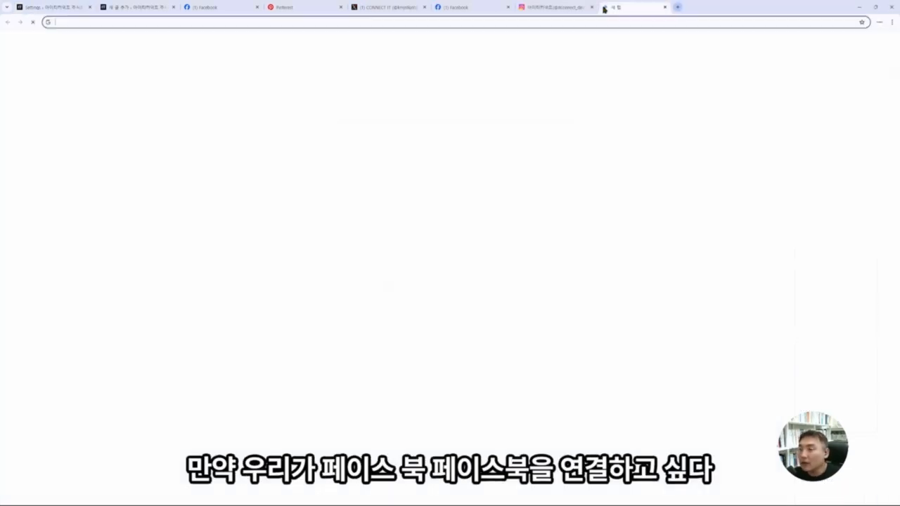
{"action": "type", "text": "https://developers.facebook.com/"}
{"action": "key", "text": "Return"}
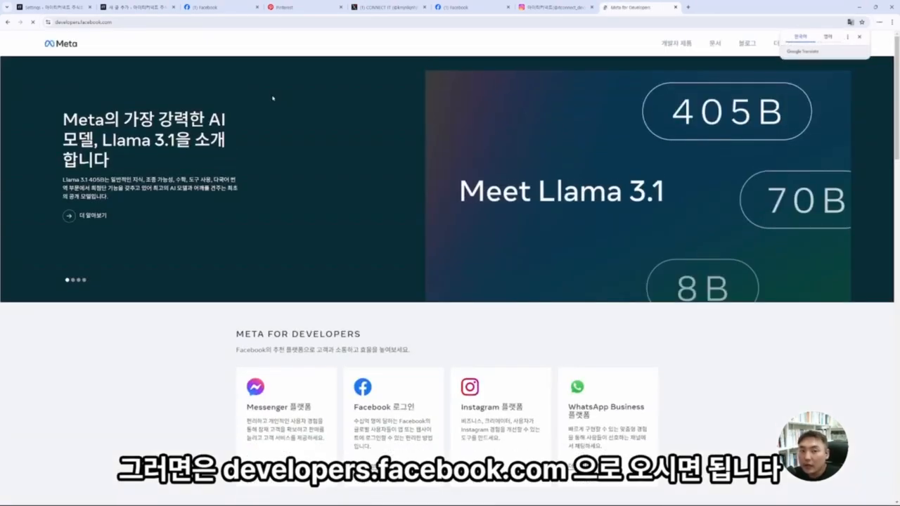
{"action": "left_click", "coordinate": [858, 36]}
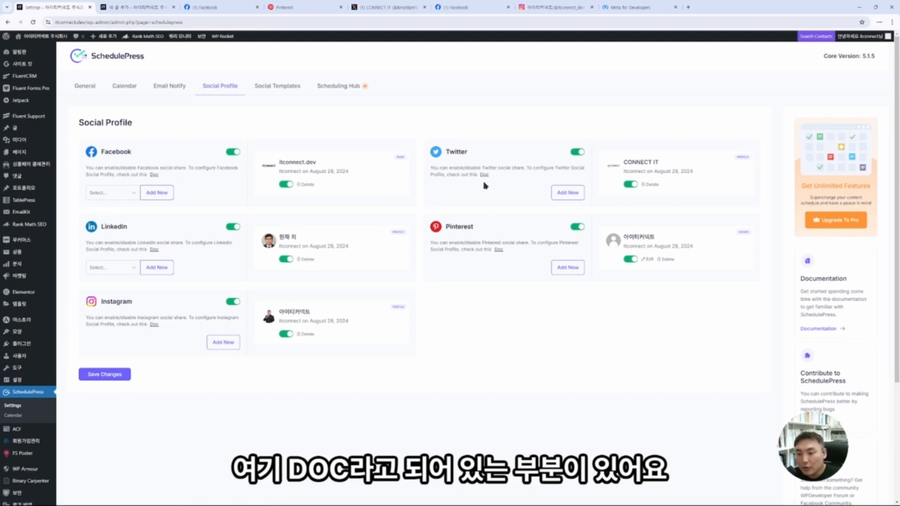
Step: Open the documentation linked for Facebook in SchedulePress and read the step on connecting Facebook
{"action": "left_click", "coordinate": [154, 176]}
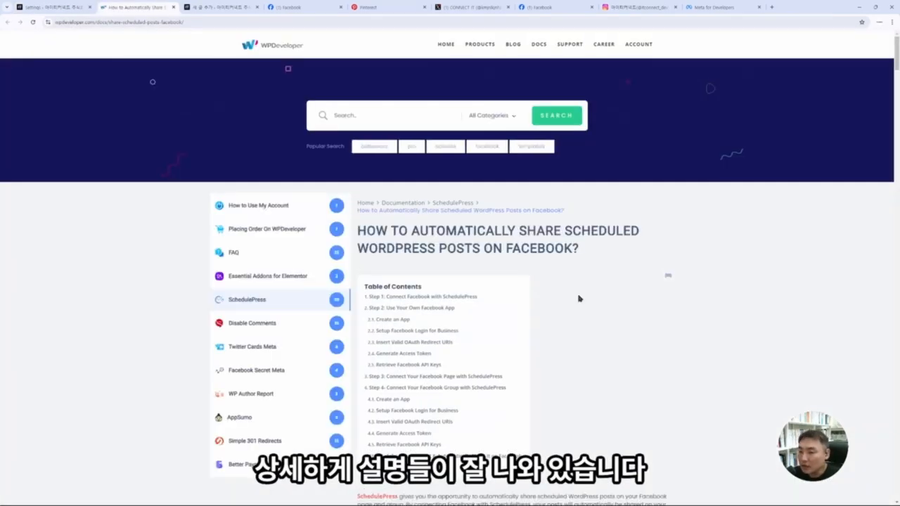
{"action": "scroll", "coordinate": [562, 317], "scroll_direction": "down", "scroll_amount": 2}
{"action": "scroll", "coordinate": [561, 319], "scroll_direction": "down", "scroll_amount": 3}
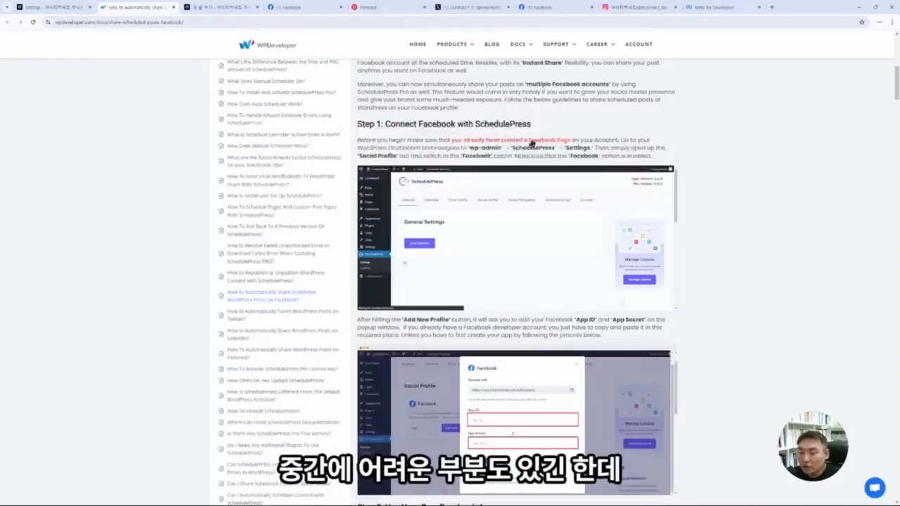
{"action": "scroll", "coordinate": [726, 278], "scroll_direction": "up", "scroll_amount": 1}
{"action": "scroll", "coordinate": [703, 242], "scroll_direction": "down", "scroll_amount": 1}
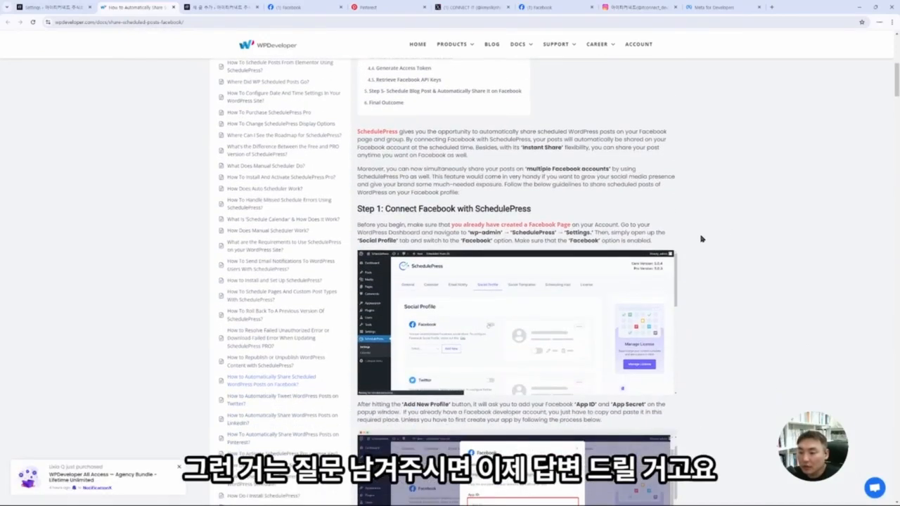
Step: Translate the SchedulePress Facebook guide into Korean and read on to the step about using an own Facebook app
{"action": "right_click", "coordinate": [711, 179]}
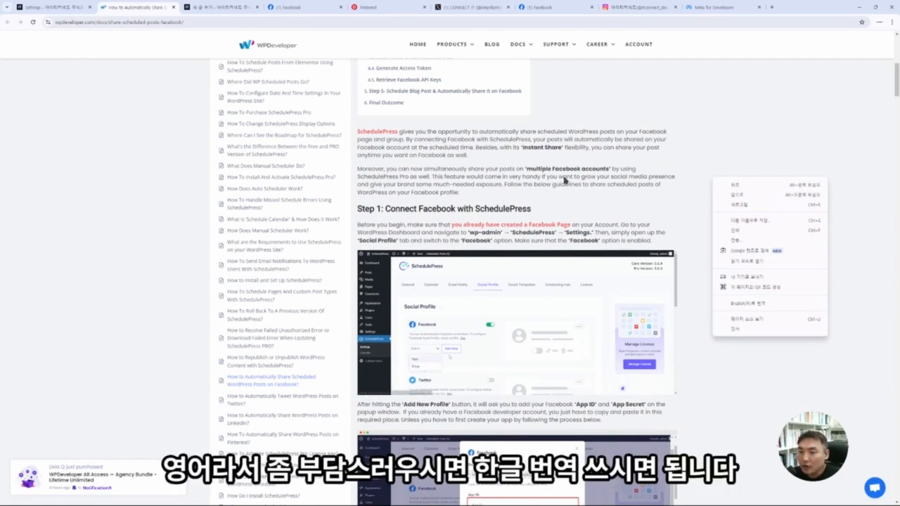
{"action": "left_click", "coordinate": [750, 303]}
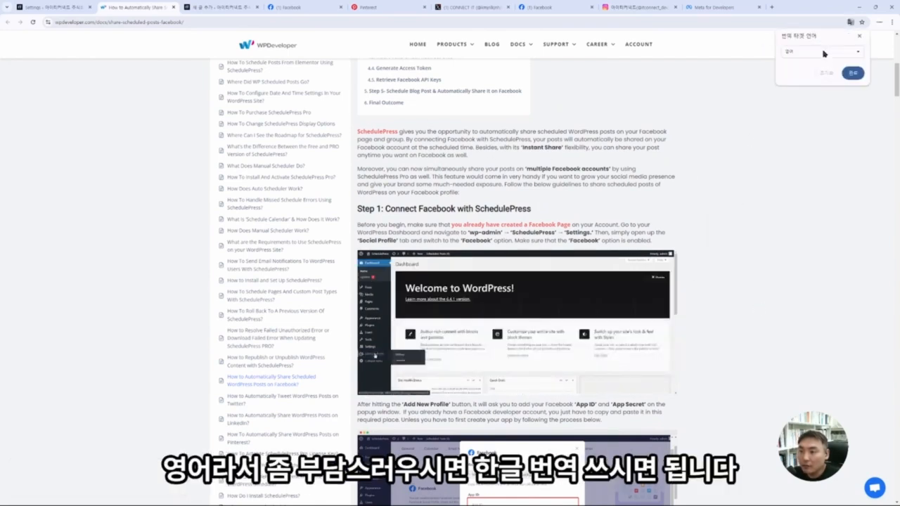
{"action": "left_click", "coordinate": [824, 55]}
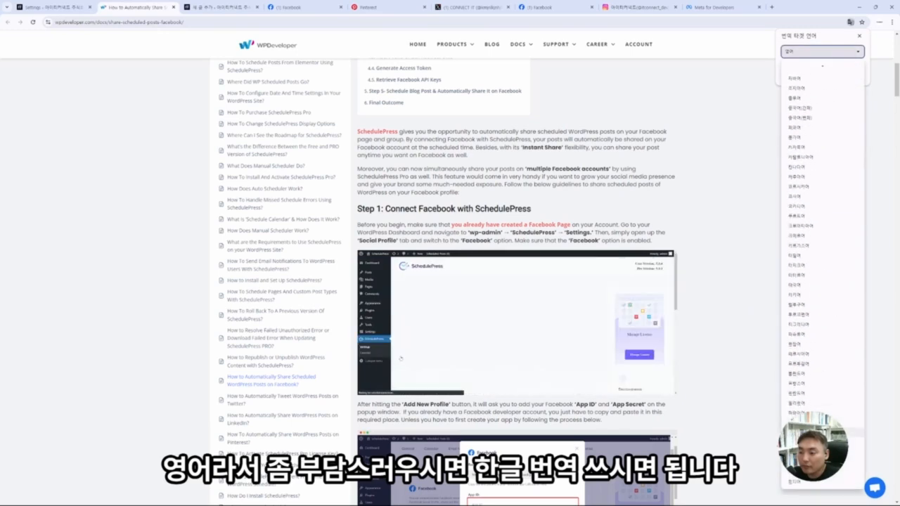
{"action": "left_click", "coordinate": [808, 433]}
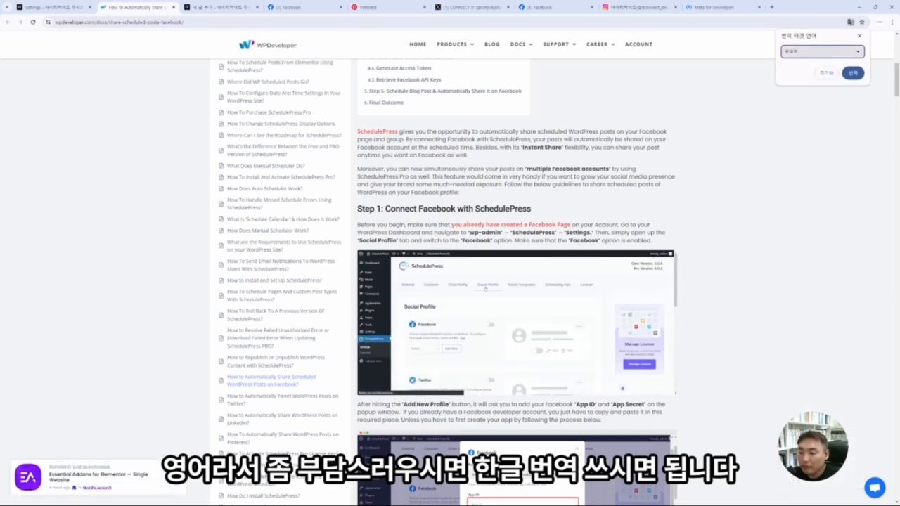
{"action": "left_click", "coordinate": [853, 73]}
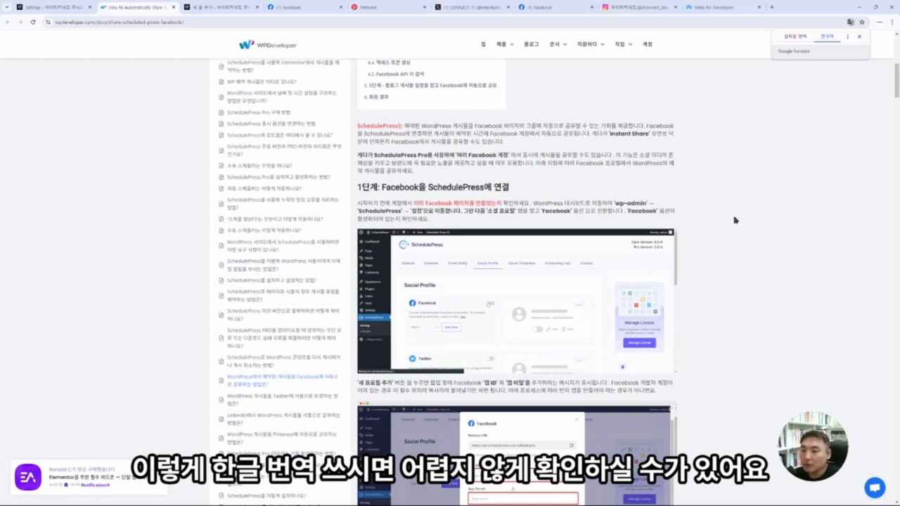
{"action": "scroll", "coordinate": [595, 168], "scroll_direction": "down", "scroll_amount": 3}
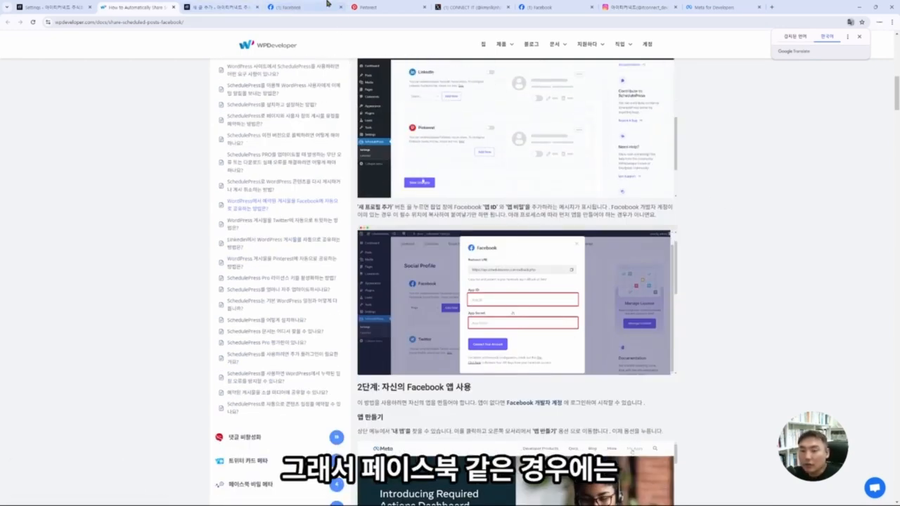
Step: Choose Page as the Facebook profile type in SchedulePress, check the App ID and App Secret fields for a new profile, and close the dialog
{"action": "left_click", "coordinate": [52, 7]}
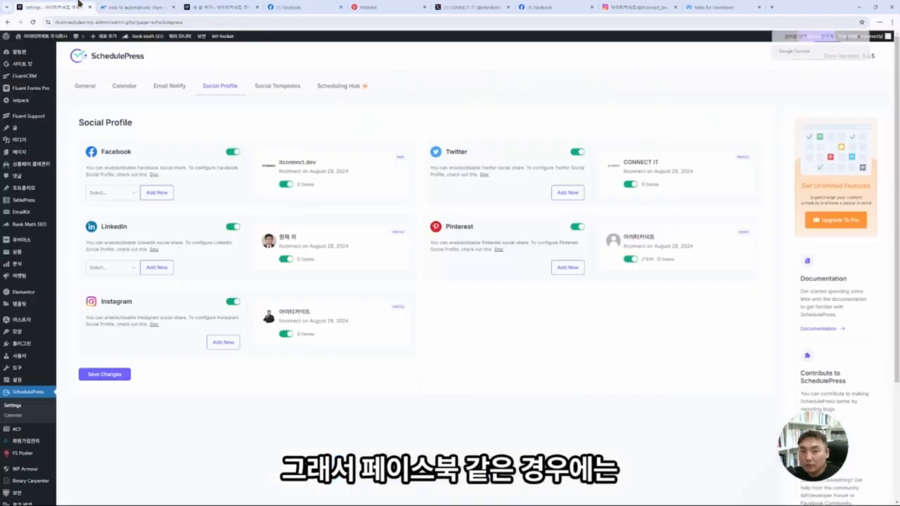
{"action": "left_click", "coordinate": [126, 196]}
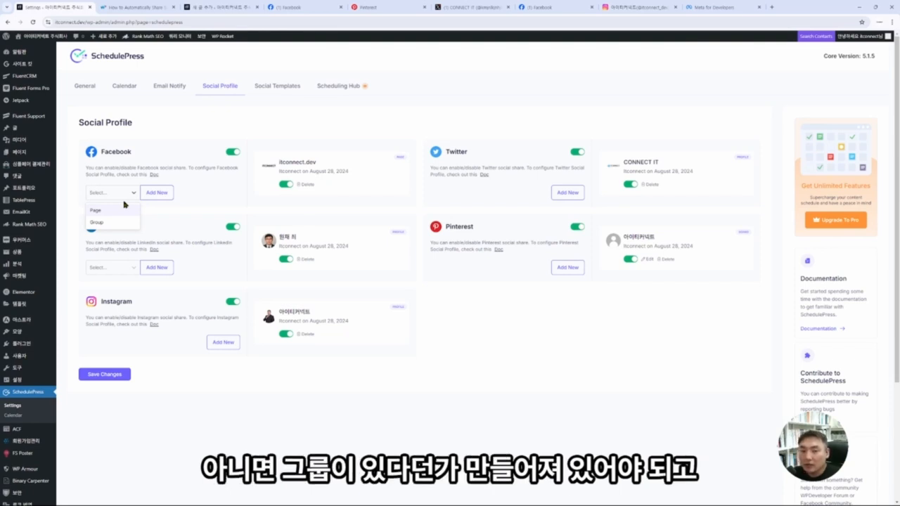
{"action": "left_click", "coordinate": [117, 210]}
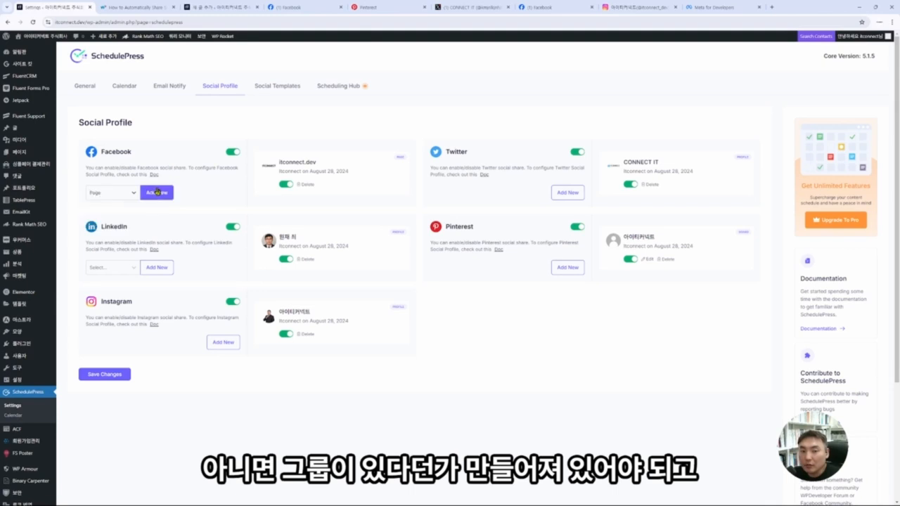
{"action": "left_click", "coordinate": [158, 192]}
{"action": "left_click_drag", "start_coordinate": [474, 313], "coordinate": [373, 312]}
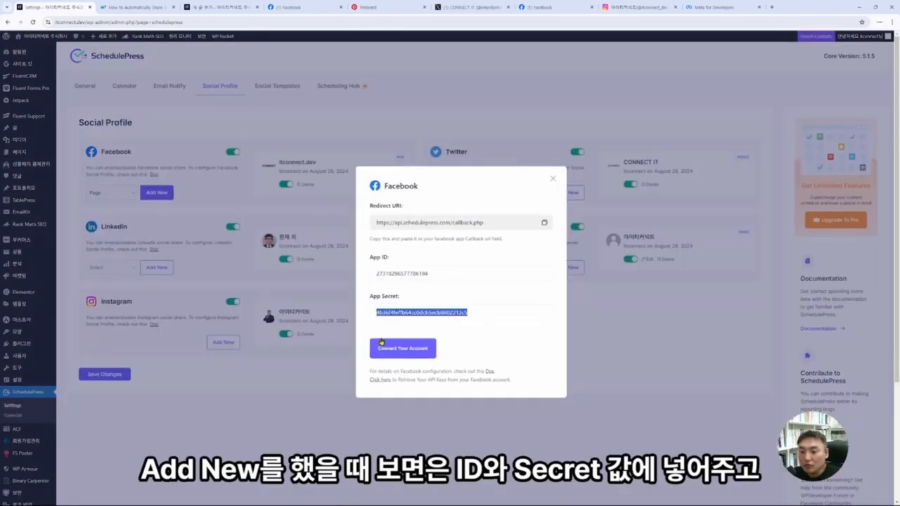
{"action": "left_click", "coordinate": [553, 179]}
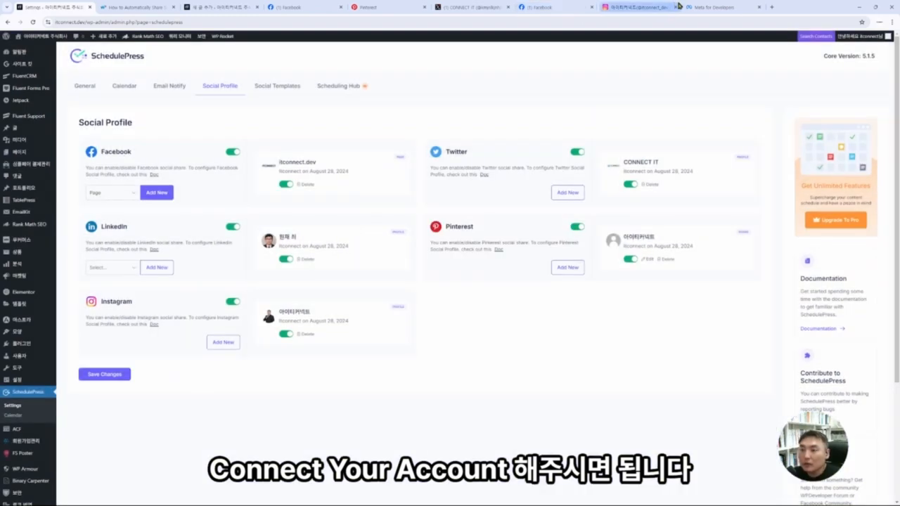
Step: Start creating a new app from My Apps on Meta for Developers and connect it to the ITConnect business portfolio
{"action": "left_click", "coordinate": [717, 7]}
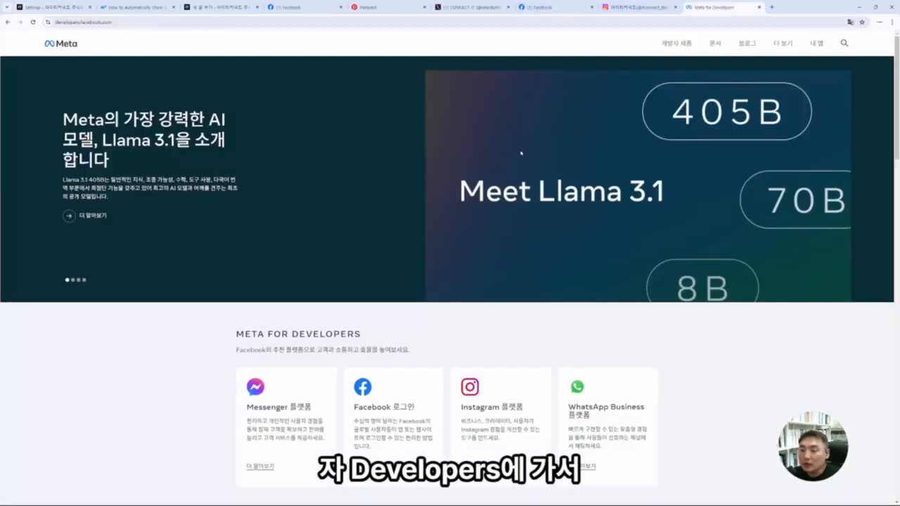
{"action": "left_click", "coordinate": [813, 44]}
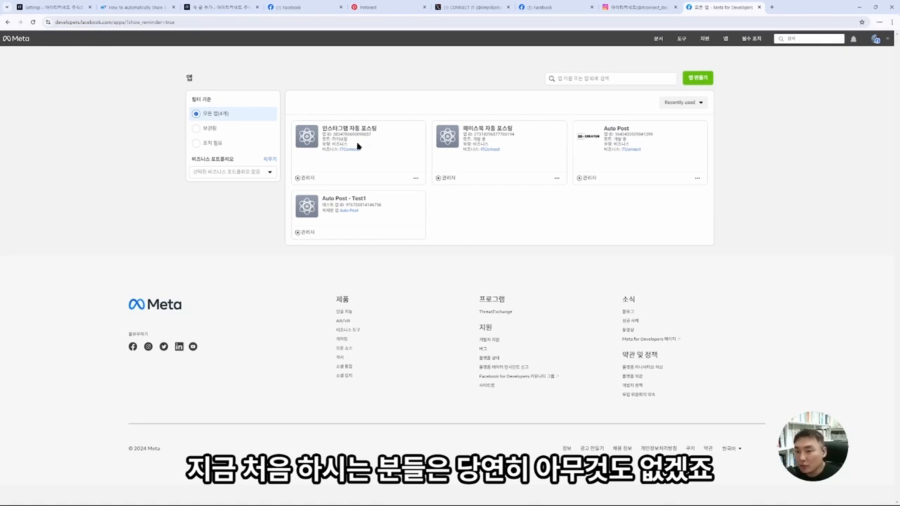
{"action": "left_click", "coordinate": [697, 77]}
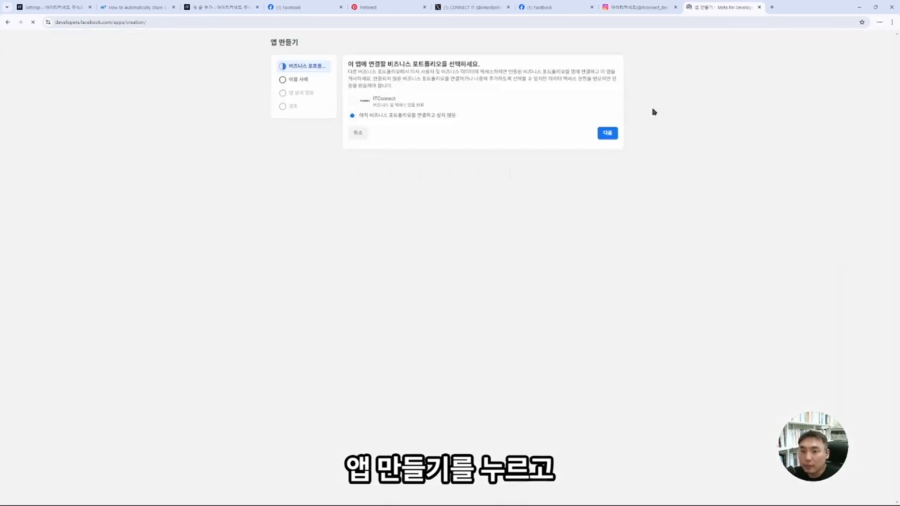
{"action": "left_click", "coordinate": [353, 116]}
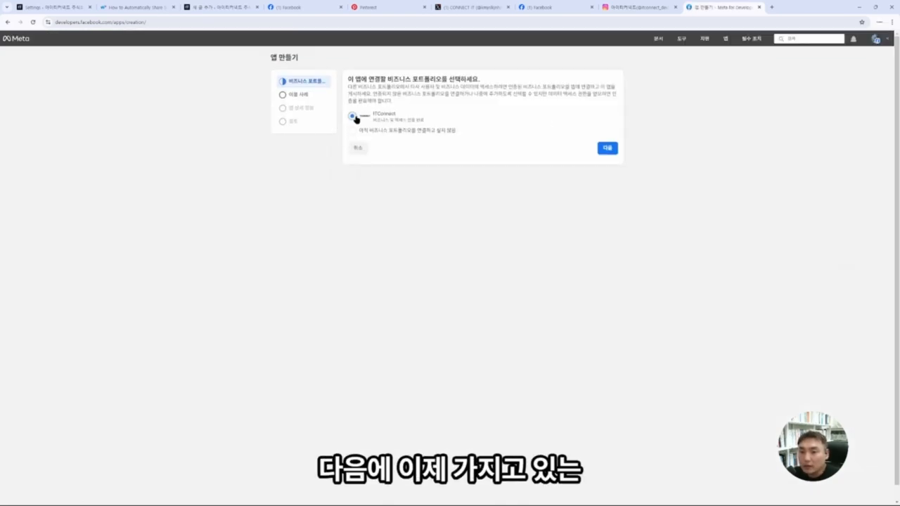
{"action": "left_click", "coordinate": [607, 148]}
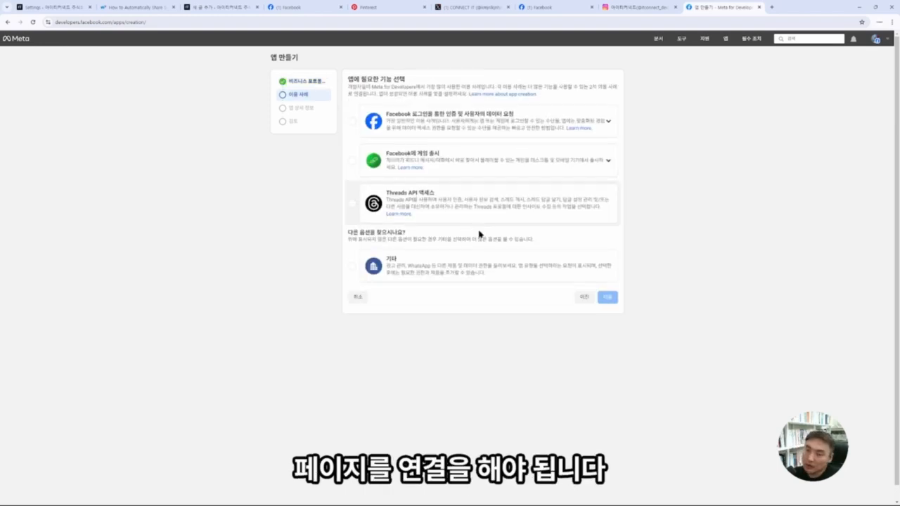
Step: Select 기타 (Other) as the app's use case and 비즈니스 (Business) as its app type
{"action": "left_click", "coordinate": [478, 265]}
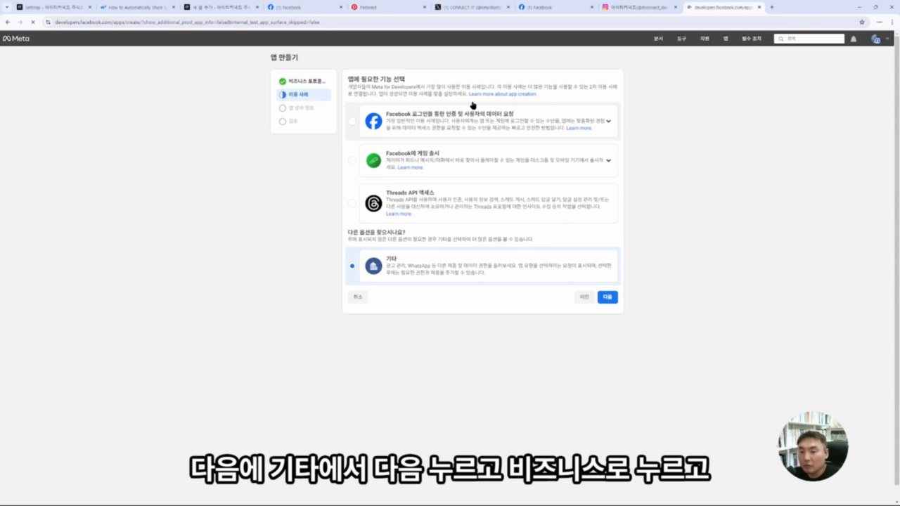
{"action": "left_click", "coordinate": [430, 124]}
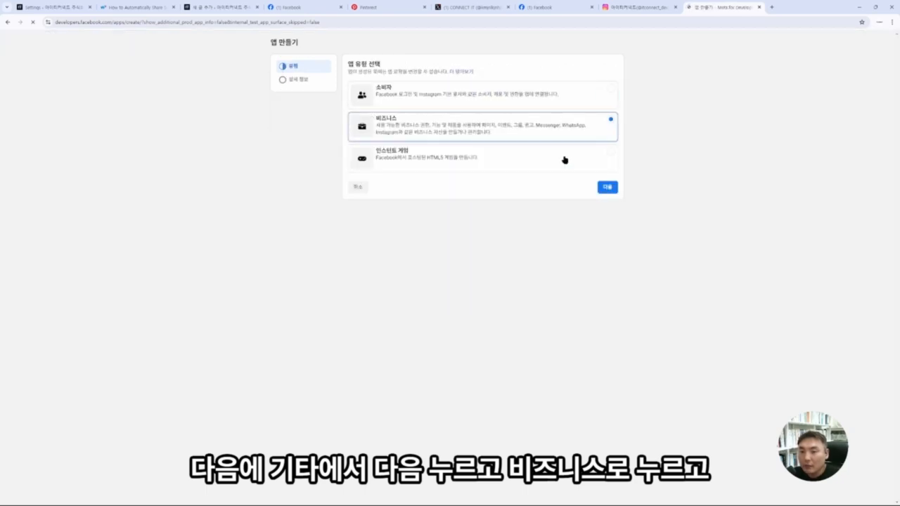
{"action": "left_click", "coordinate": [607, 189]}
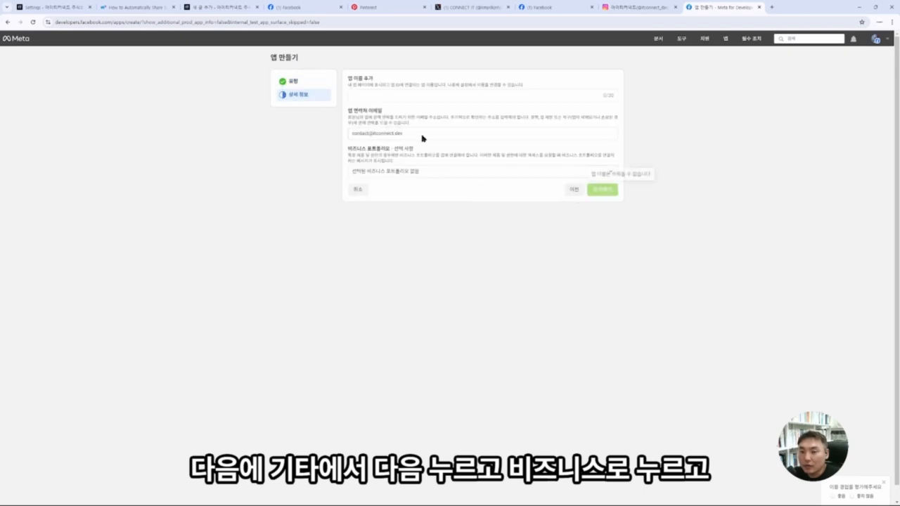
Step: Name the app "test app", assign the ITConnect business portfolio and create it
{"action": "left_click", "coordinate": [513, 94]}
{"action": "type", "text": "st app"}
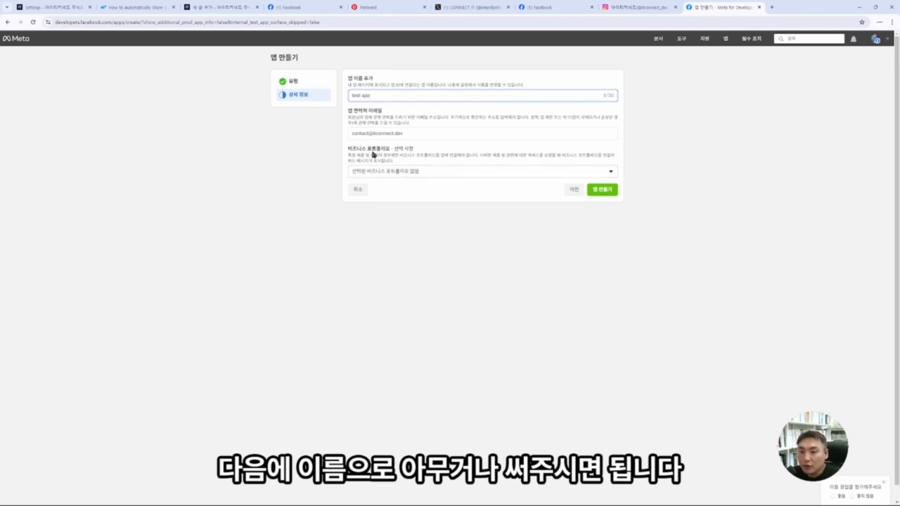
{"action": "left_click", "coordinate": [442, 172]}
{"action": "left_click", "coordinate": [382, 203]}
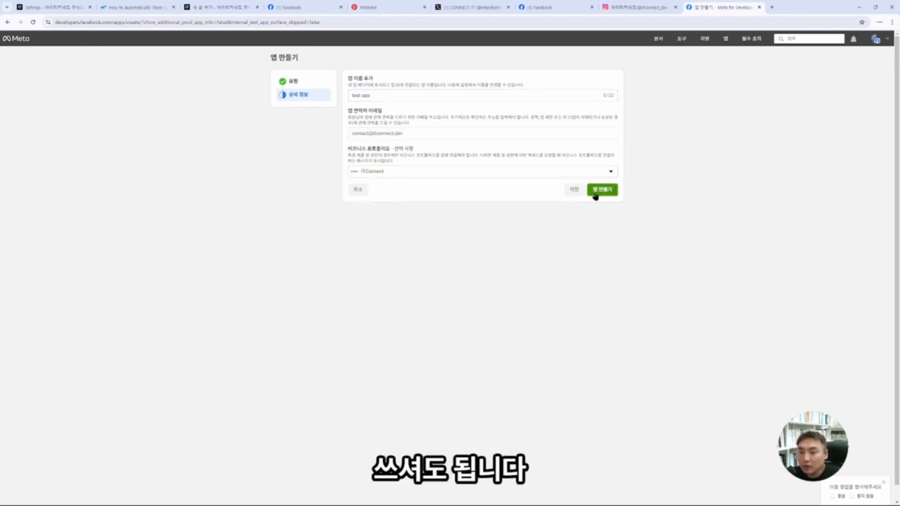
{"action": "left_click", "coordinate": [594, 190]}
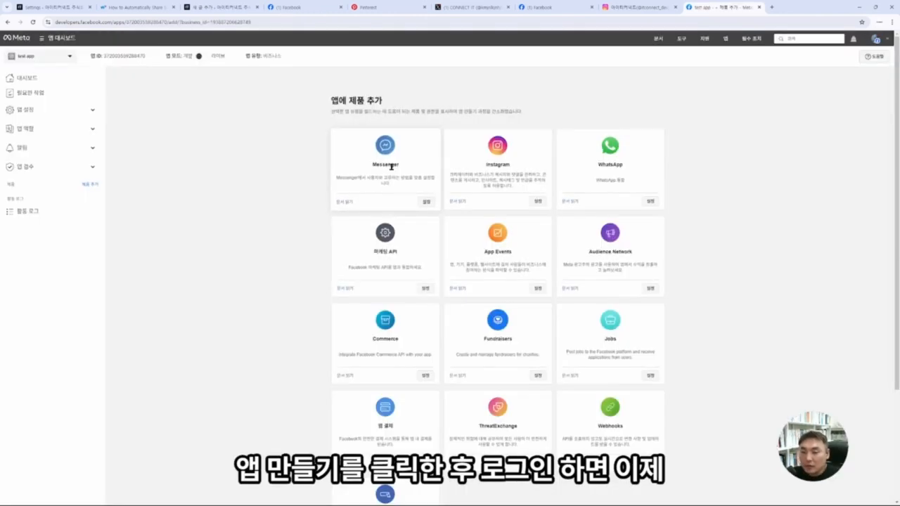
Step: Set up Facebook Login for Business for the test app and locate the valid OAuth redirect URI field in its settings
{"action": "scroll", "coordinate": [408, 187], "scroll_direction": "down", "scroll_amount": 1}
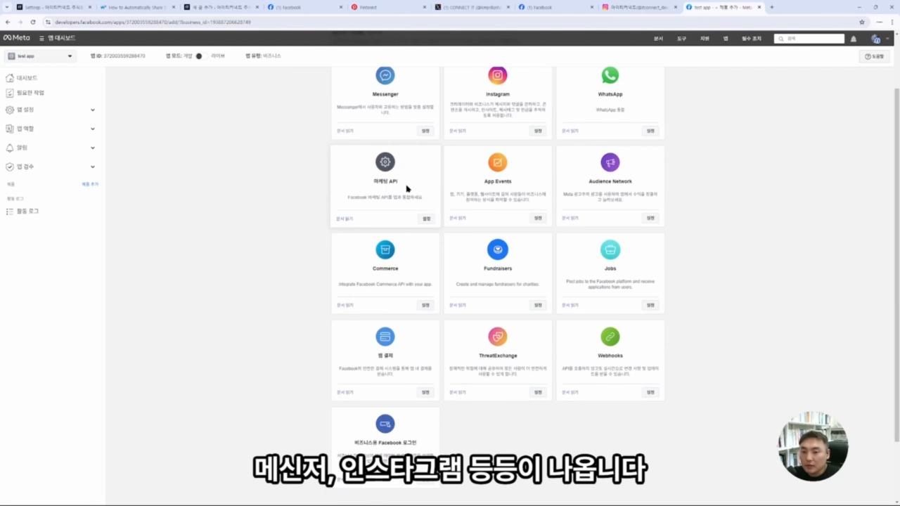
{"action": "scroll", "coordinate": [366, 308], "scroll_direction": "down", "scroll_amount": 1}
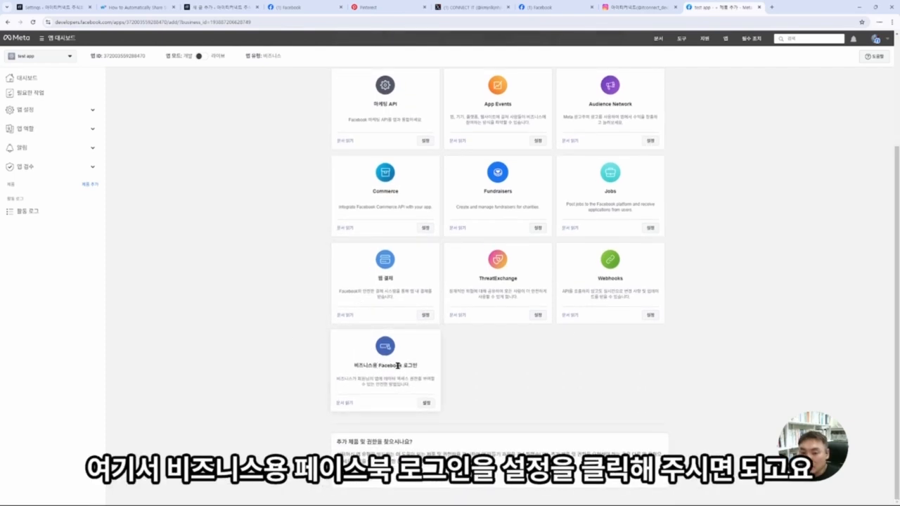
{"action": "left_click", "coordinate": [426, 403]}
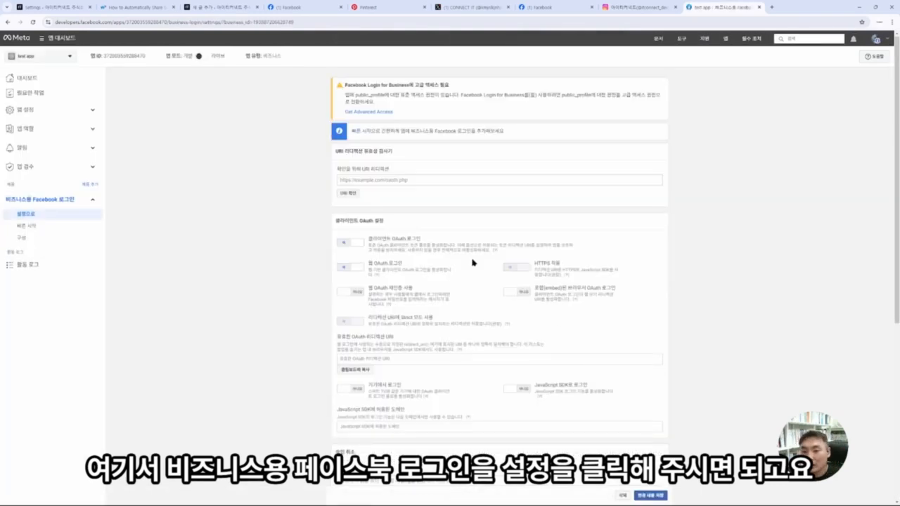
{"action": "scroll", "coordinate": [359, 281], "scroll_direction": "down", "scroll_amount": 2}
{"action": "left_click_drag", "start_coordinate": [336, 270], "coordinate": [403, 270]}
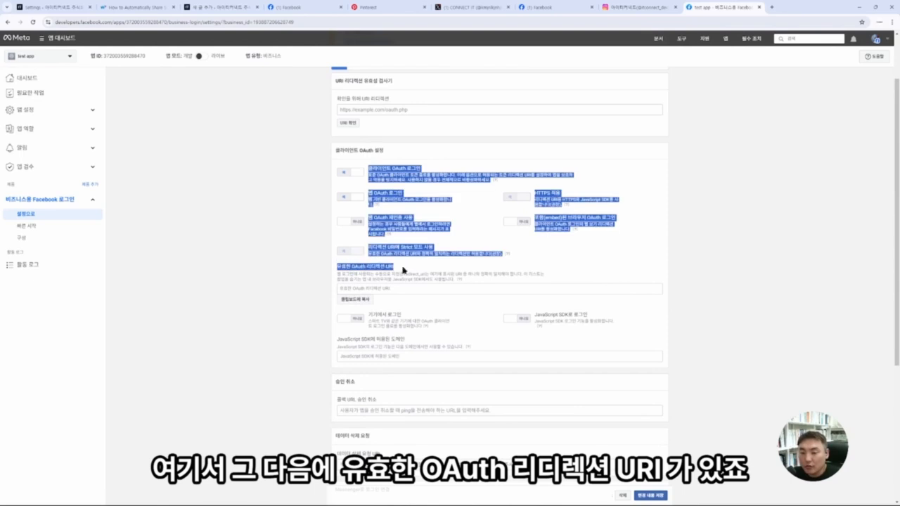
{"action": "left_click", "coordinate": [367, 272]}
{"action": "scroll", "coordinate": [422, 297], "scroll_direction": "down", "scroll_amount": 3}
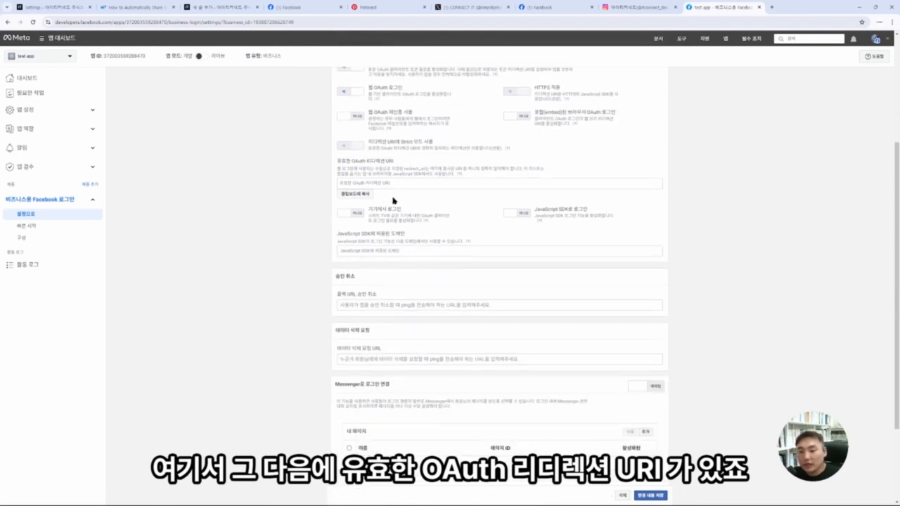
Step: Copy the Redirect URI from the new Facebook profile dialog in SchedulePress
{"action": "left_click", "coordinate": [50, 7]}
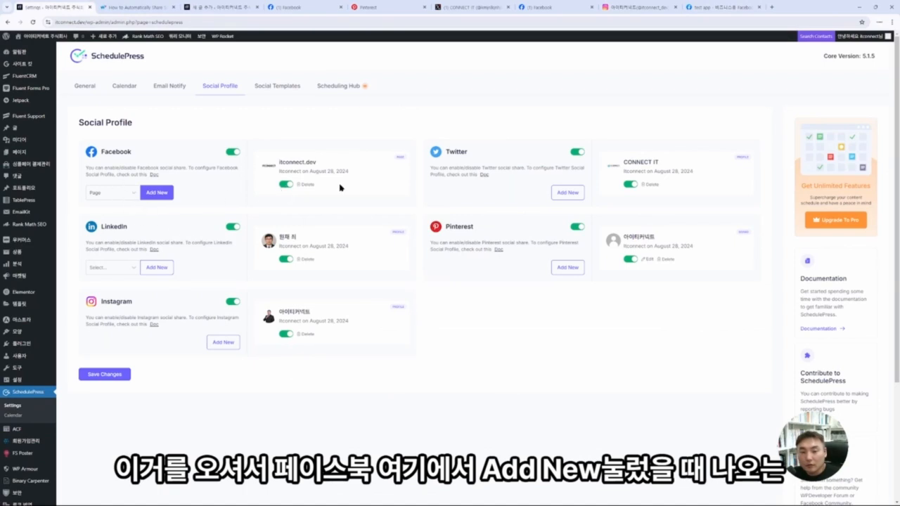
{"action": "left_click", "coordinate": [149, 195]}
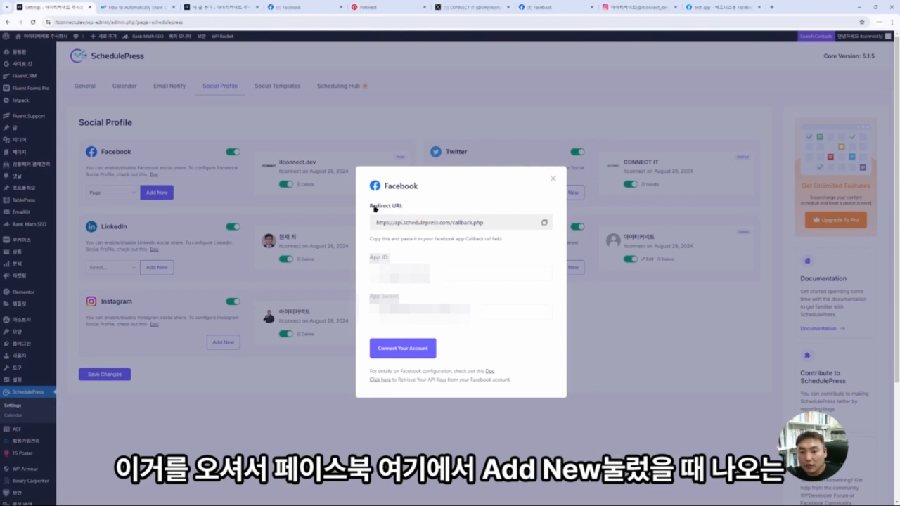
{"action": "left_click_drag", "start_coordinate": [375, 208], "coordinate": [417, 208]}
{"action": "left_click", "coordinate": [545, 223]}
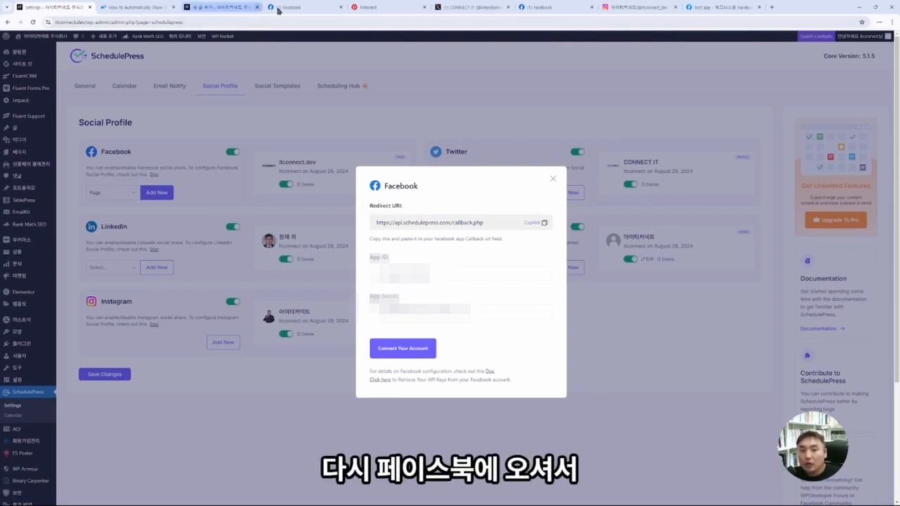
{"action": "left_click", "coordinate": [294, 7]}
{"action": "left_click", "coordinate": [735, 7]}
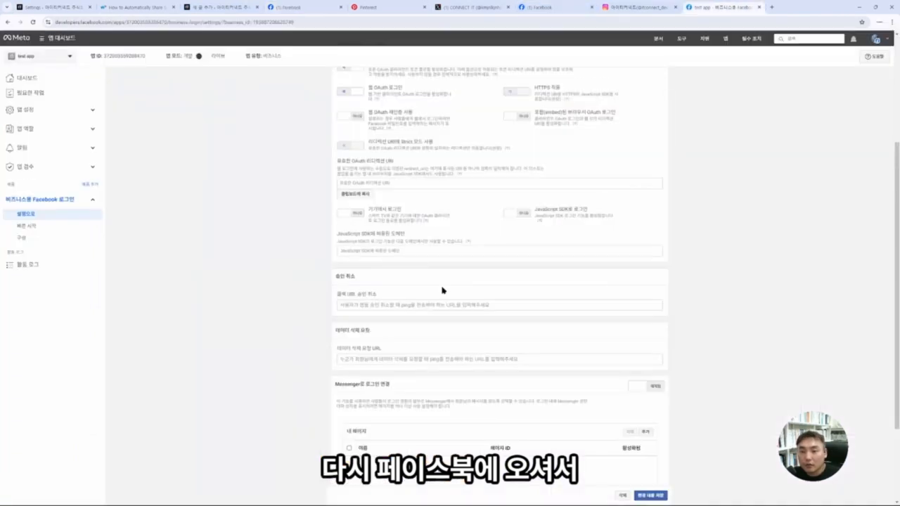
{"action": "left_click", "coordinate": [402, 182]}
{"action": "key", "text": "ctrl+v"}
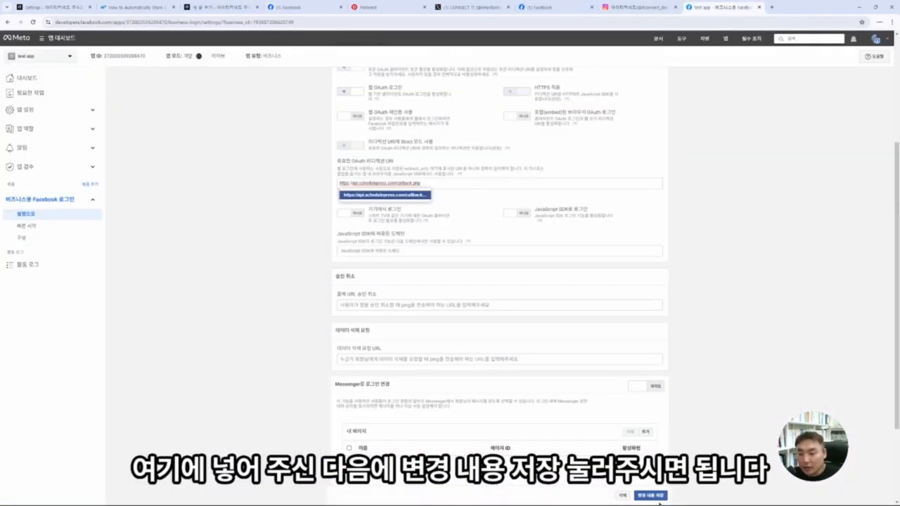
{"action": "left_click", "coordinate": [654, 496]}
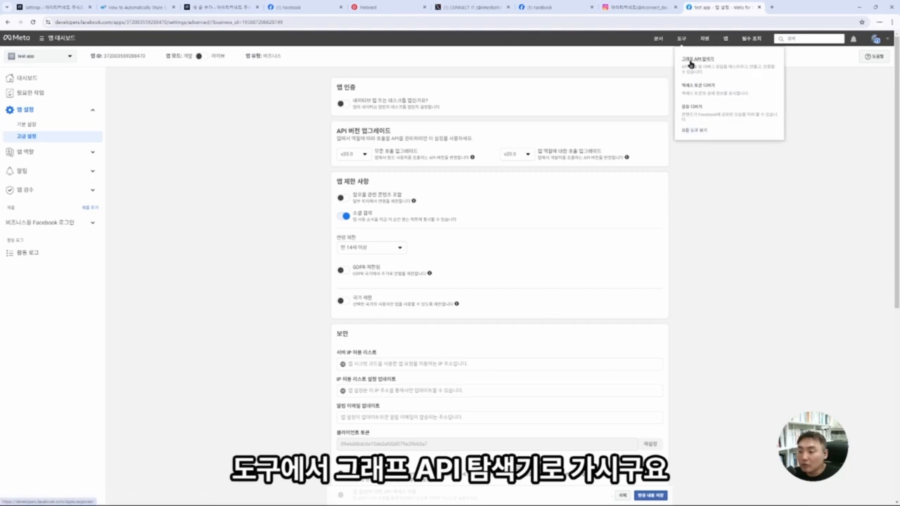
Step: Open the Graph API Explorer, review the listed permissions and check the selector for adding more permissions
{"action": "left_click", "coordinate": [690, 65]}
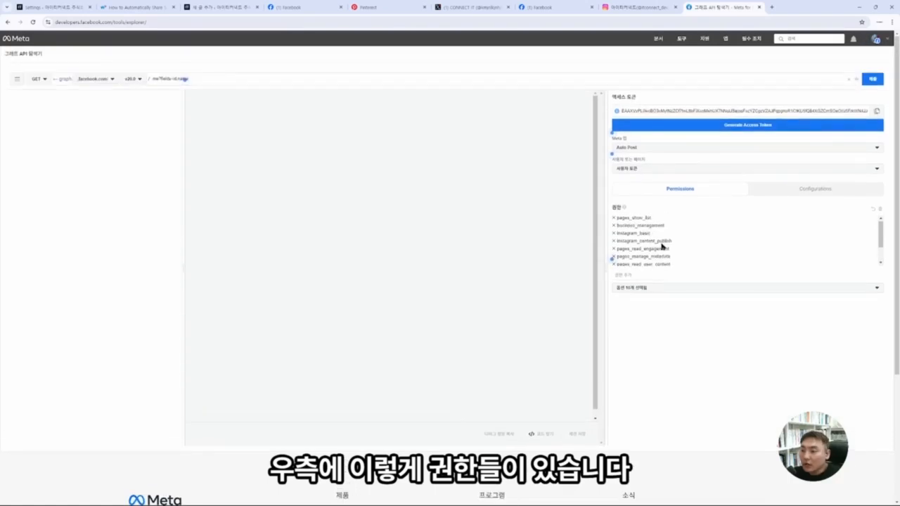
{"action": "scroll", "coordinate": [677, 241], "scroll_direction": "down", "scroll_amount": 2}
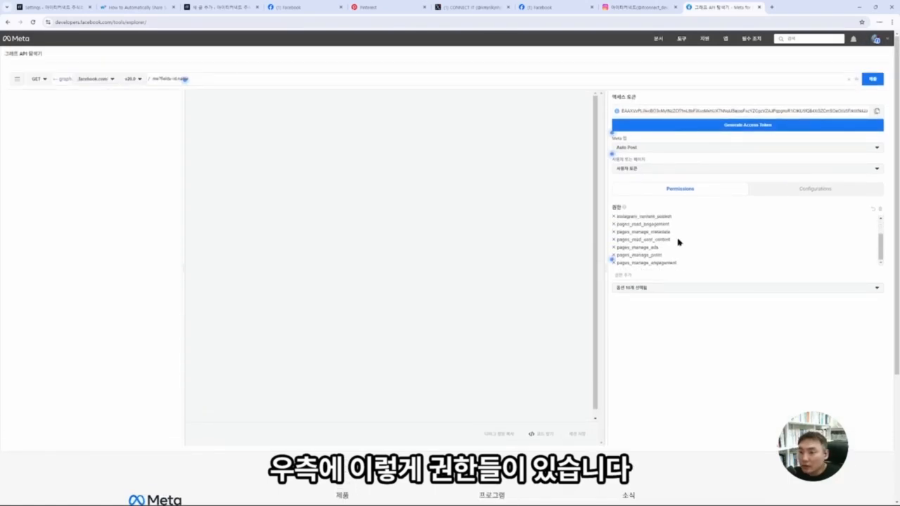
{"action": "left_click", "coordinate": [662, 288]}
{"action": "left_click", "coordinate": [662, 288]}
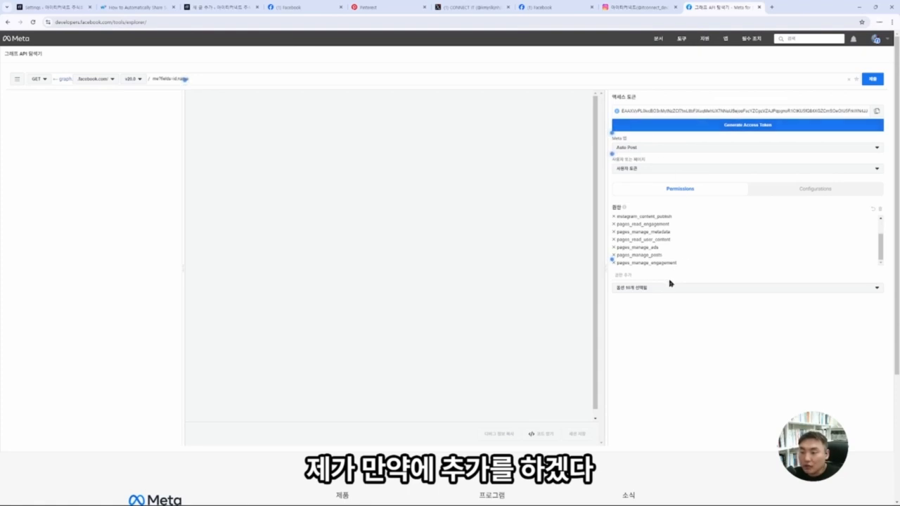
{"action": "left_click", "coordinate": [663, 288]}
{"action": "left_click", "coordinate": [659, 281]}
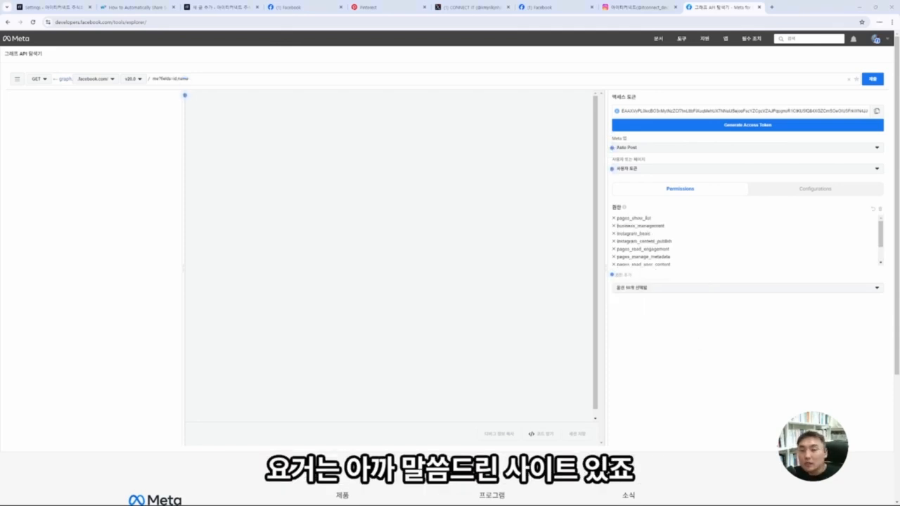
Step: Return to the SchedulePress Facebook guide and highlight the list of permissions required for the app
{"action": "left_click", "coordinate": [140, 7]}
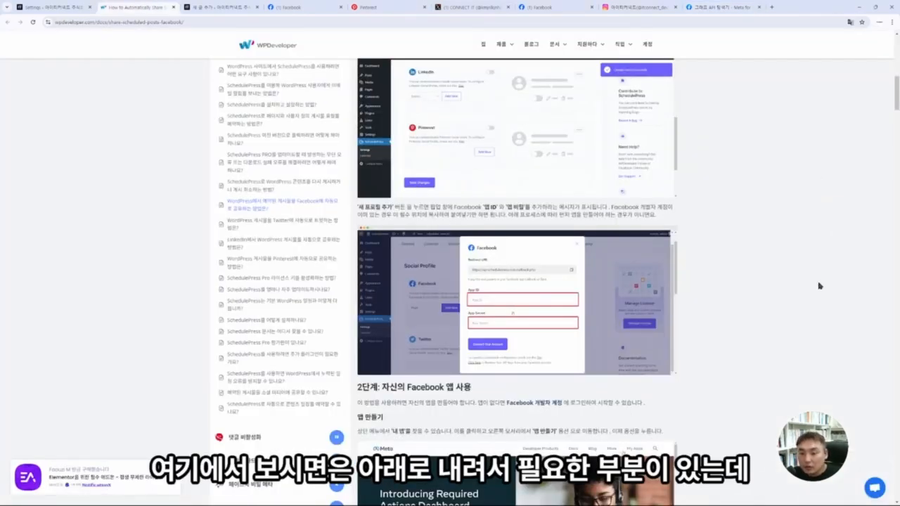
{"action": "scroll", "coordinate": [818, 285], "scroll_direction": "down", "scroll_amount": 15}
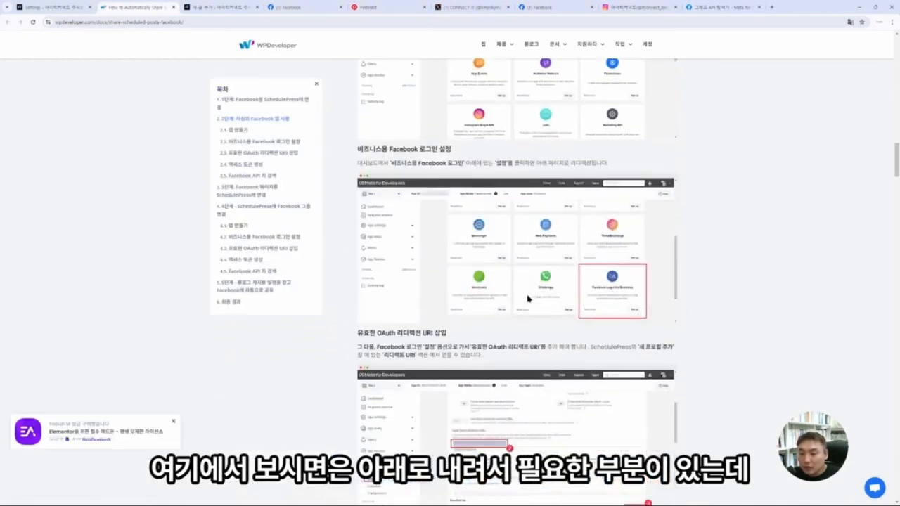
{"action": "scroll", "coordinate": [527, 298], "scroll_direction": "down", "scroll_amount": 10}
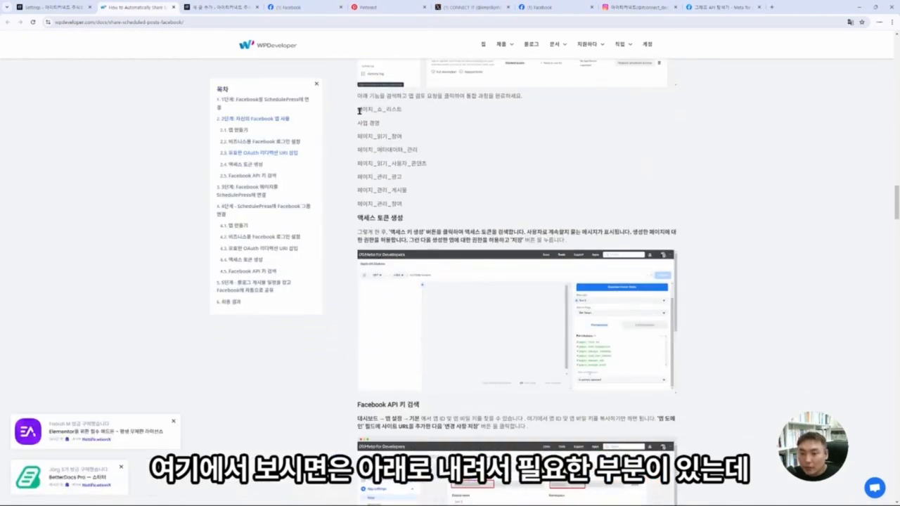
{"action": "left_click_drag", "start_coordinate": [359, 111], "coordinate": [418, 204]}
{"action": "scroll", "coordinate": [693, 187], "scroll_direction": "up", "scroll_amount": 2}
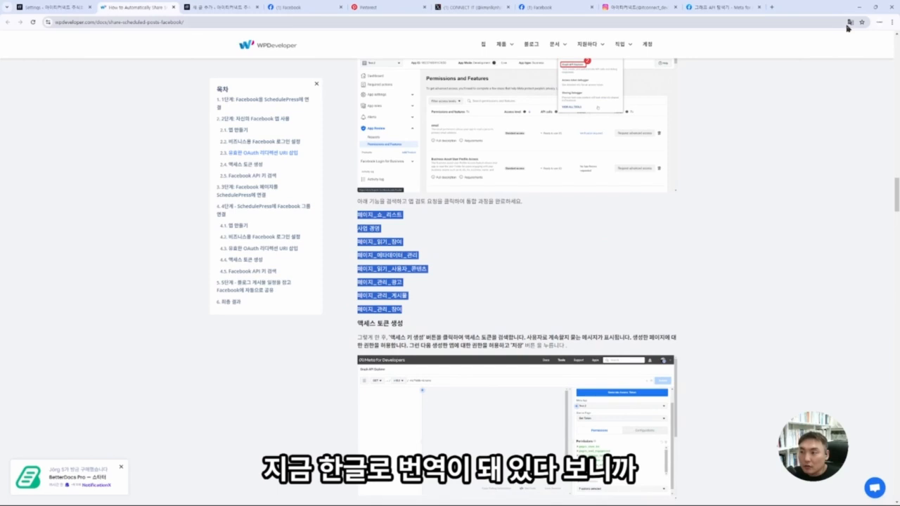
Step: Show the SchedulePress Facebook guide in its original English and highlight the permissions from pages_show_list to Pages_manage_engagement
{"action": "left_click", "coordinate": [849, 23]}
{"action": "left_click", "coordinate": [786, 39]}
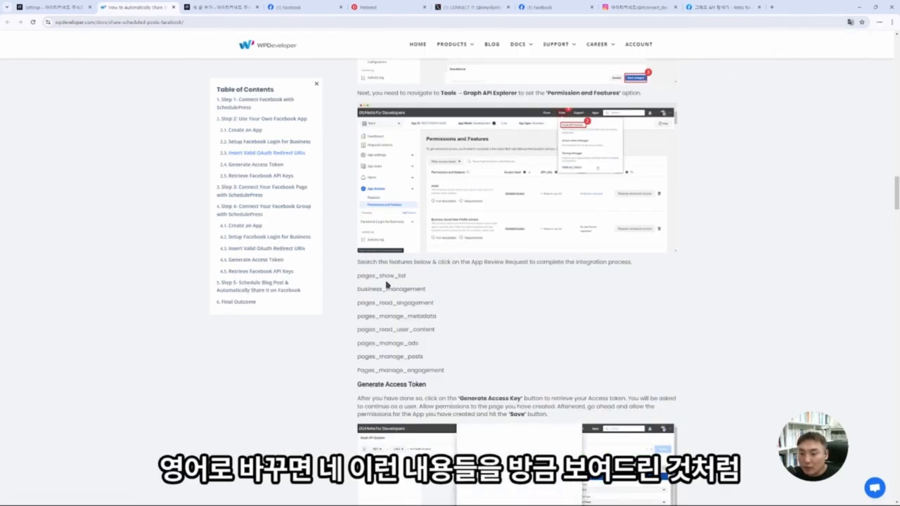
{"action": "left_click_drag", "start_coordinate": [356, 274], "coordinate": [444, 374]}
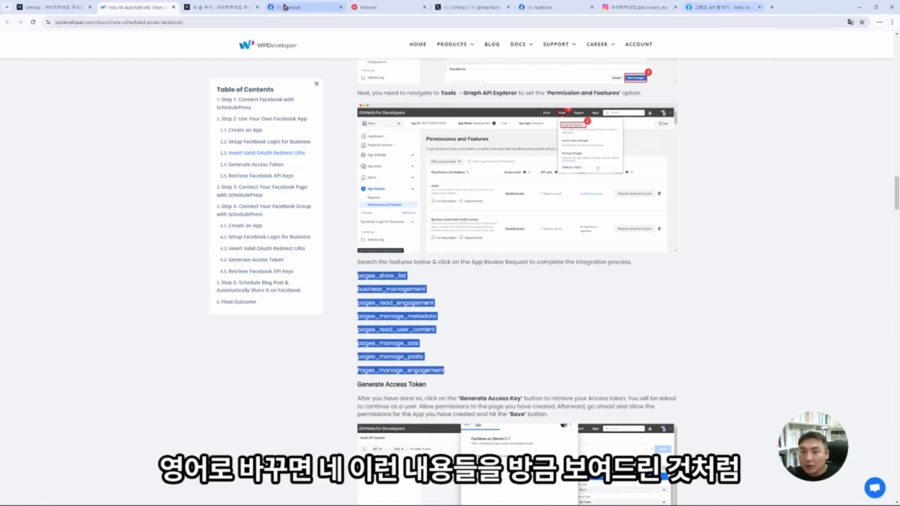
Step: Review the Auto Post app's permissions in the Graph API Explorer and try generating an access token, closing the Facebook login window without reconnecting
{"action": "left_click", "coordinate": [717, 7]}
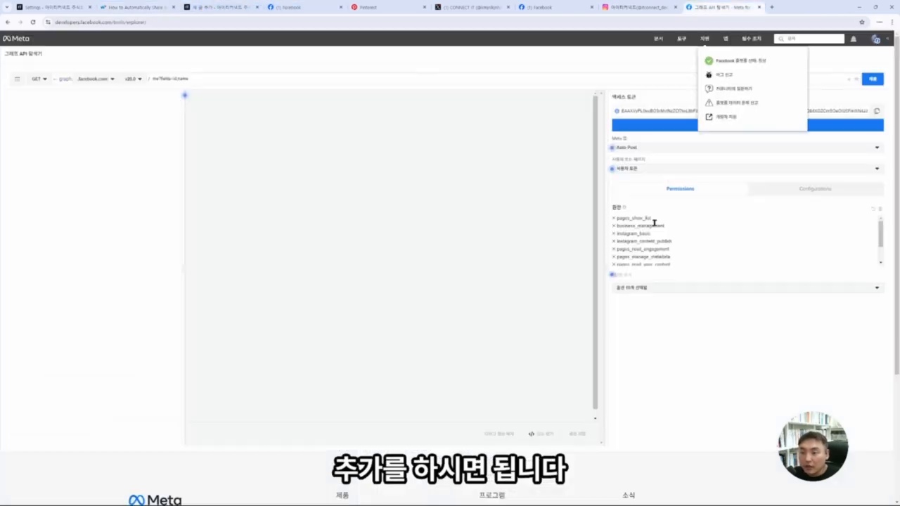
{"action": "scroll", "coordinate": [646, 229], "scroll_direction": "down", "scroll_amount": 1}
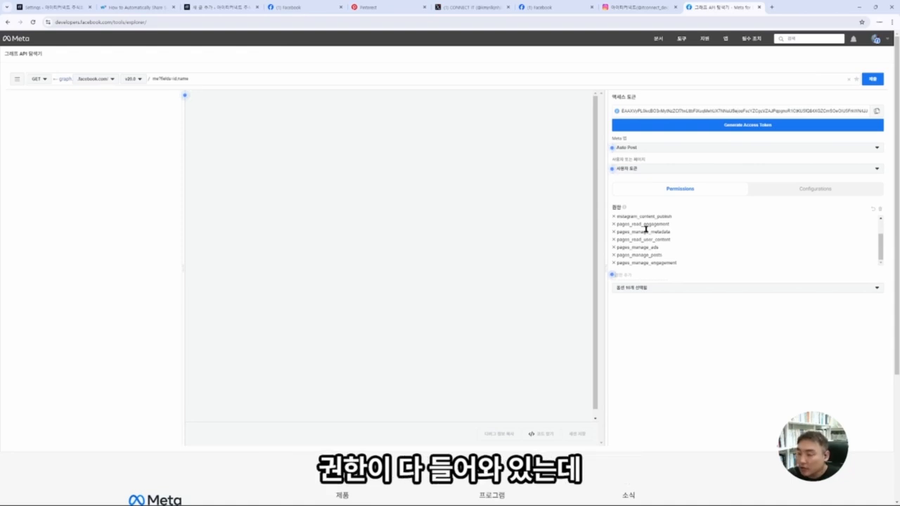
{"action": "left_click", "coordinate": [736, 126]}
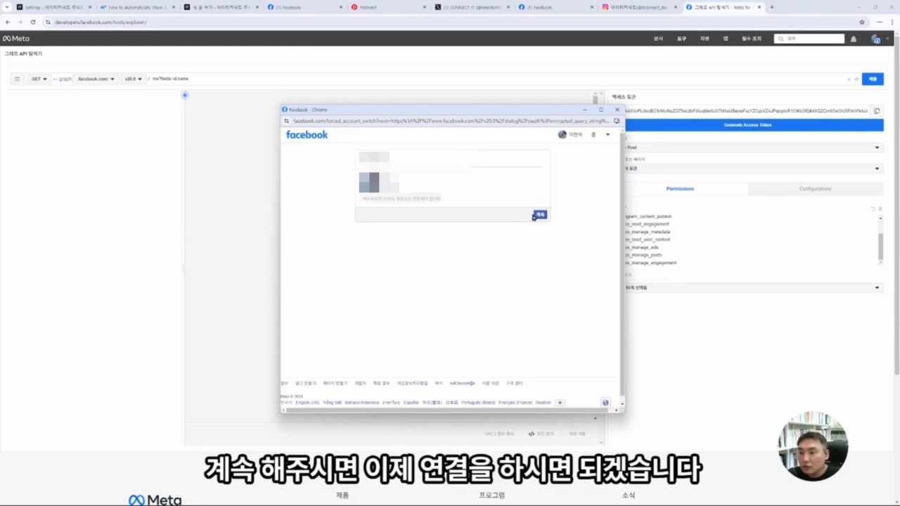
{"action": "left_click", "coordinate": [538, 215]}
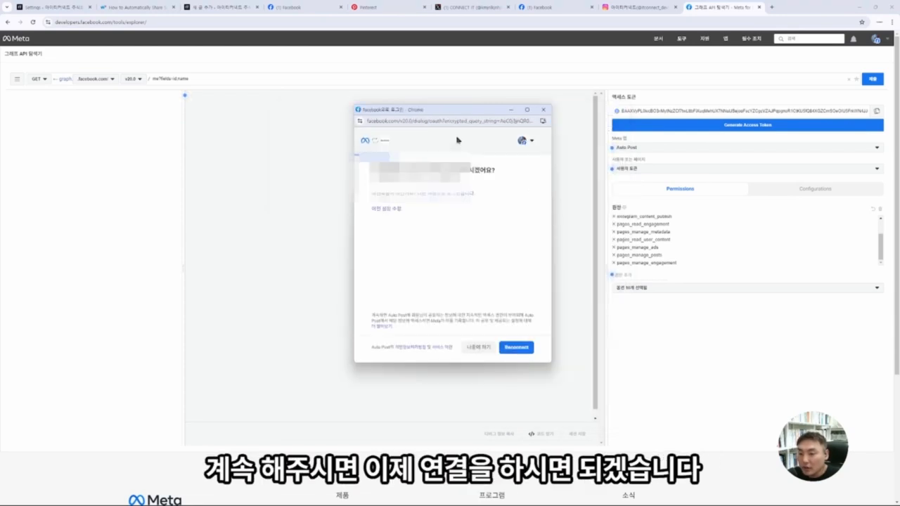
{"action": "left_click", "coordinate": [547, 109]}
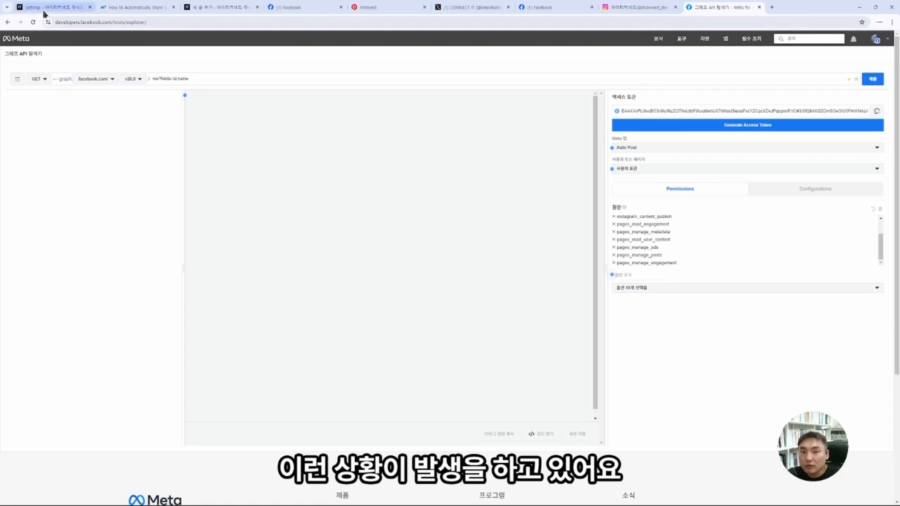
Step: Open the basic settings of the 페이스북 자동 포스팅 app in Meta for Developers and reveal its app secret
{"action": "left_click", "coordinate": [70, 7]}
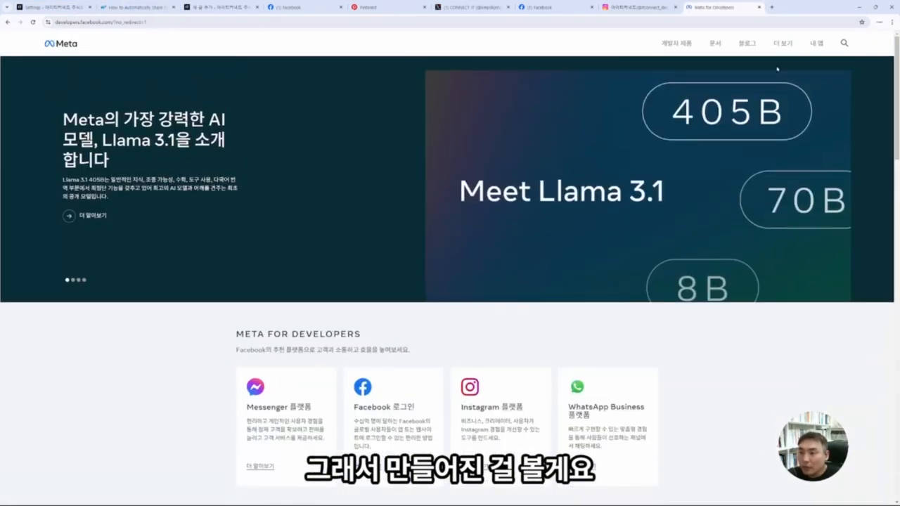
{"action": "left_click", "coordinate": [815, 43]}
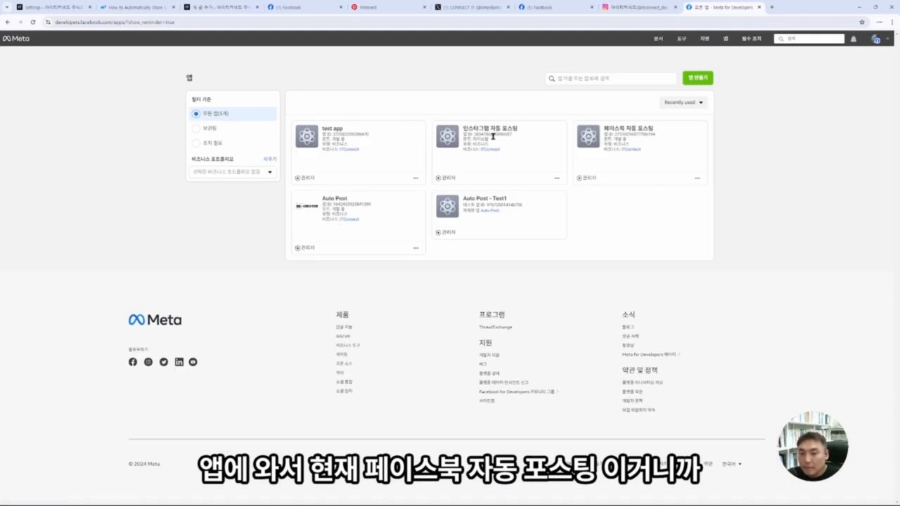
{"action": "left_click", "coordinate": [641, 133]}
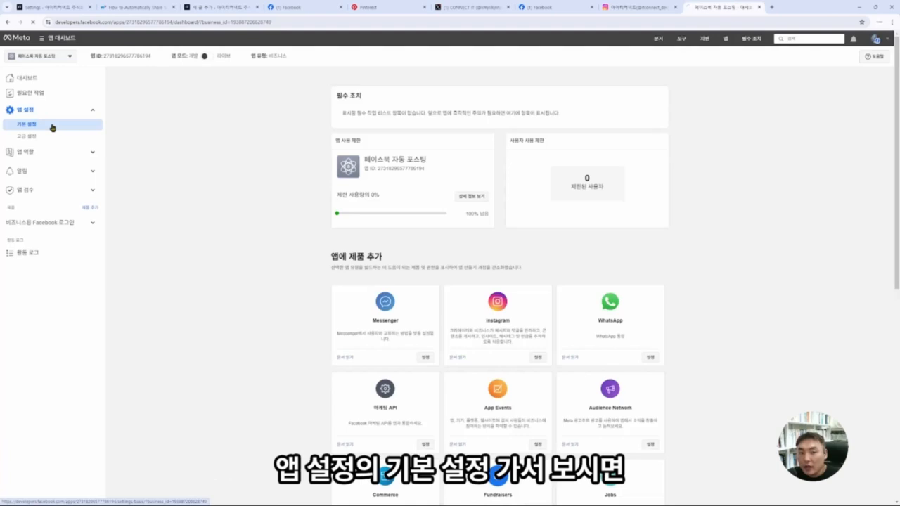
{"action": "left_click", "coordinate": [37, 127]}
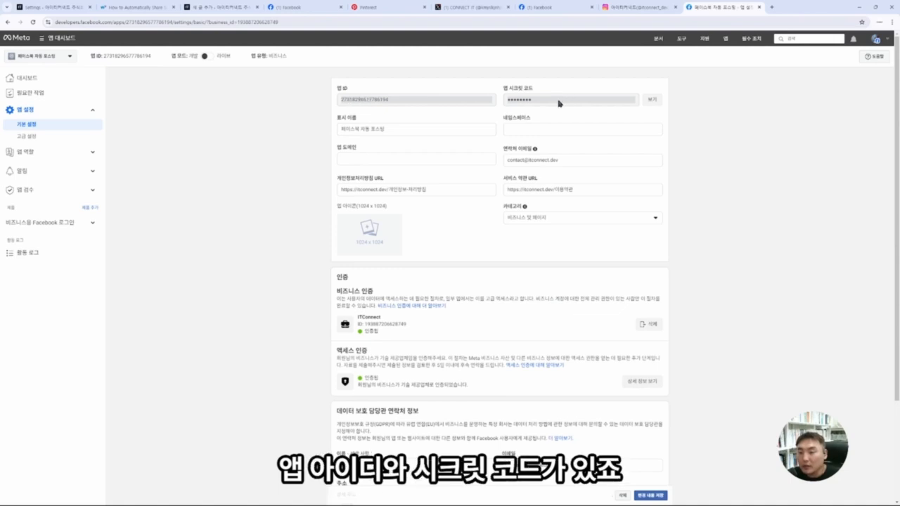
{"action": "left_click", "coordinate": [652, 99]}
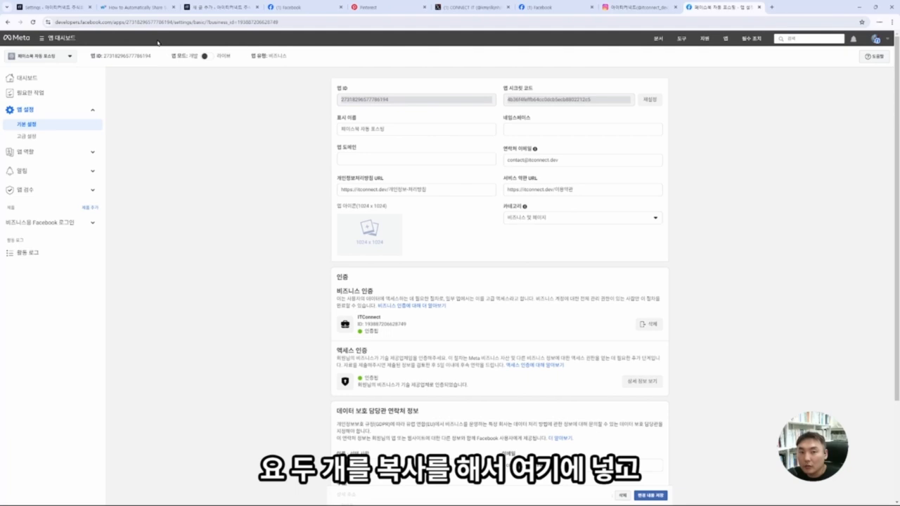
Step: Dismiss the Facebook connection dialog in SchedulePress and open the post 자동 포스팅 공유 테스트 for editing
{"action": "left_click", "coordinate": [67, 7]}
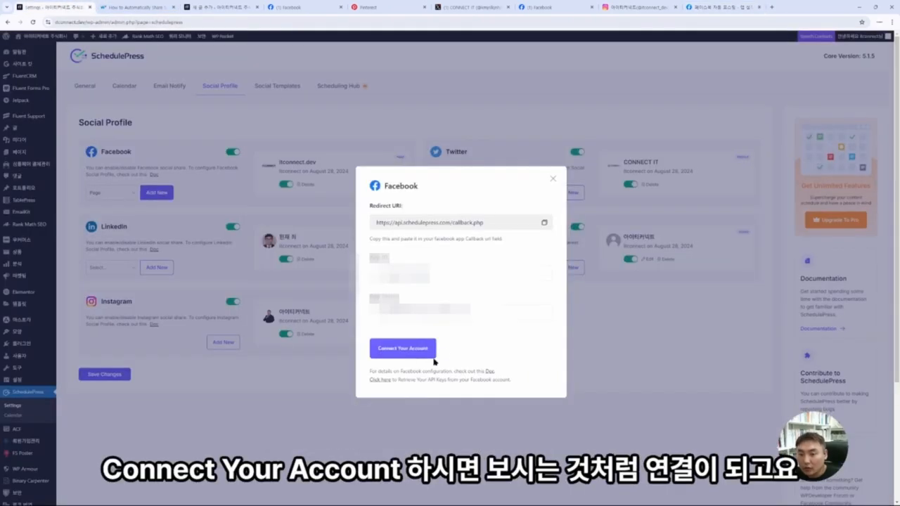
{"action": "left_click", "coordinate": [554, 179]}
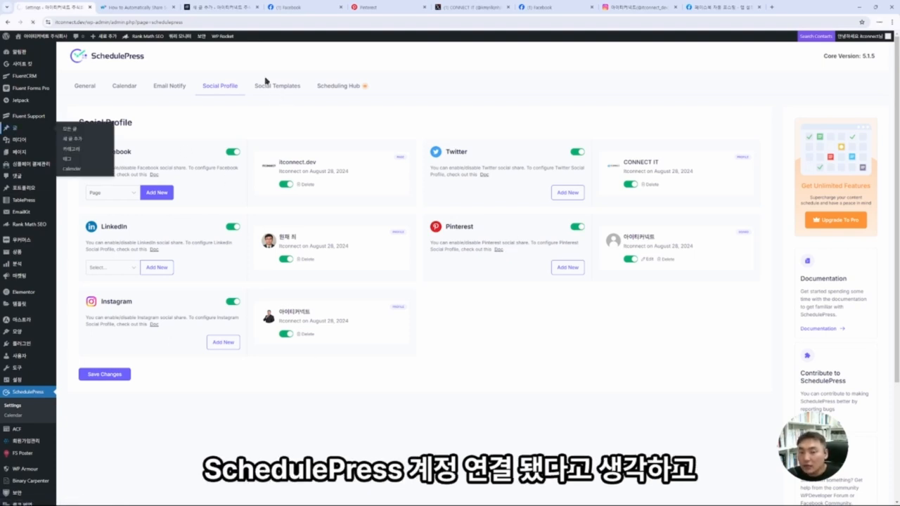
{"action": "mouse_move", "coordinate": [216, 143]}
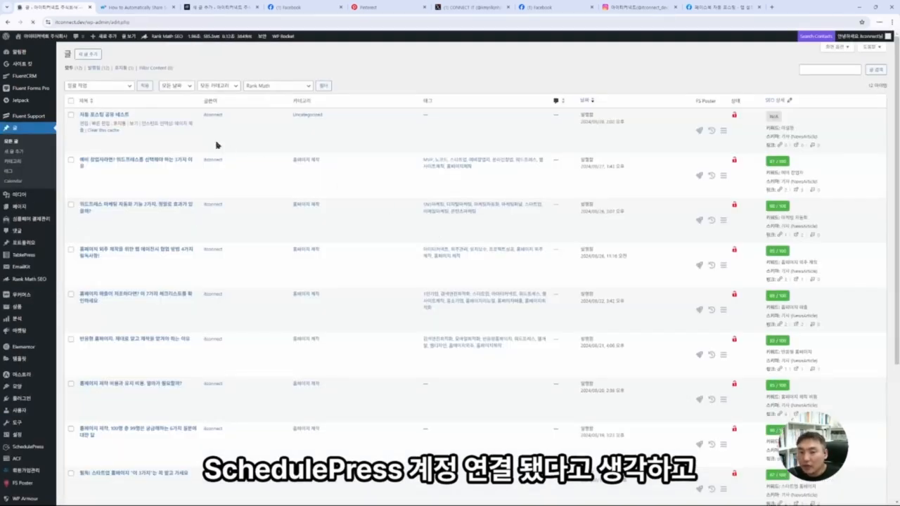
{"action": "left_click", "coordinate": [82, 124]}
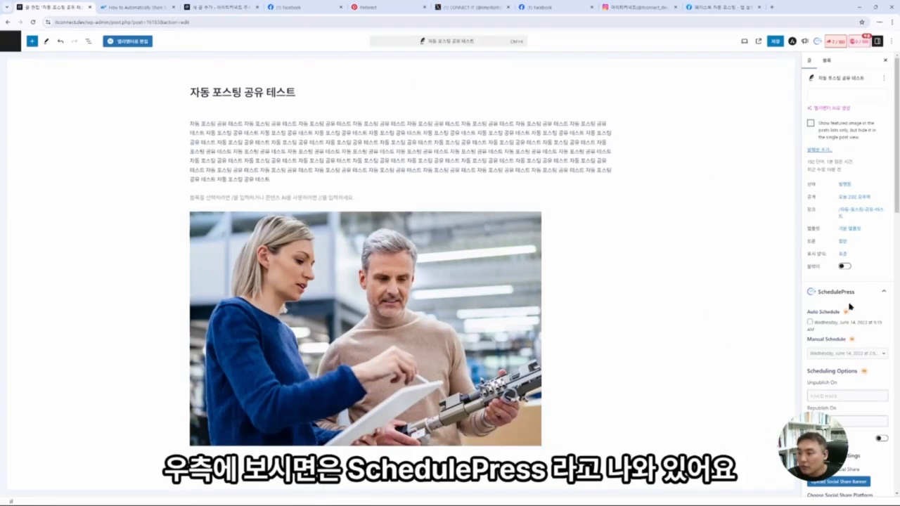
Step: Share the post immediately through SchedulePress, keeping the Facebook sharing option at Default
{"action": "scroll", "coordinate": [839, 248], "scroll_direction": "down", "scroll_amount": 3}
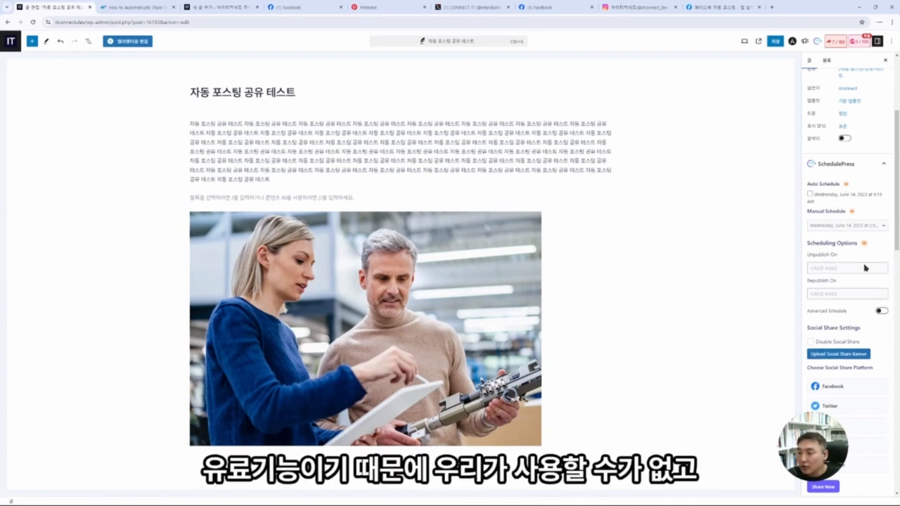
{"action": "scroll", "coordinate": [840, 274], "scroll_direction": "down", "scroll_amount": 2}
{"action": "scroll", "coordinate": [839, 274], "scroll_direction": "down", "scroll_amount": 2}
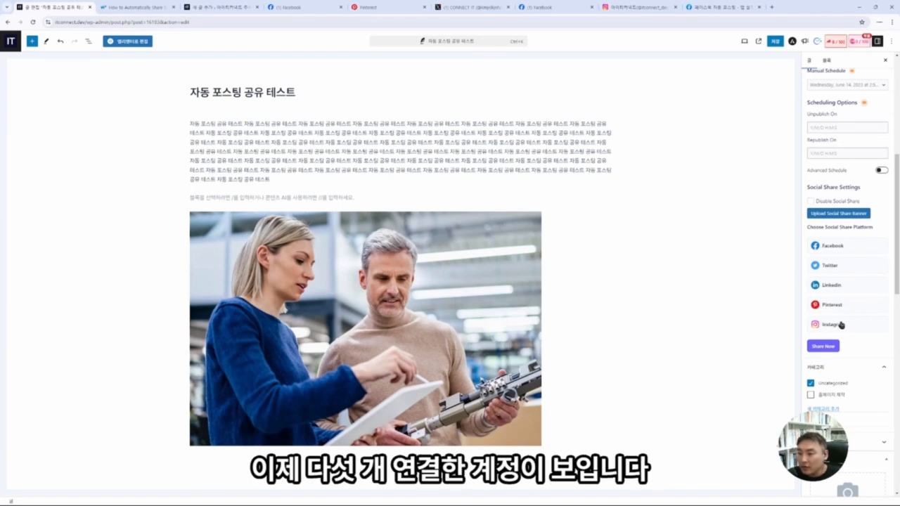
{"action": "left_click", "coordinate": [838, 285]}
{"action": "left_click", "coordinate": [844, 246]}
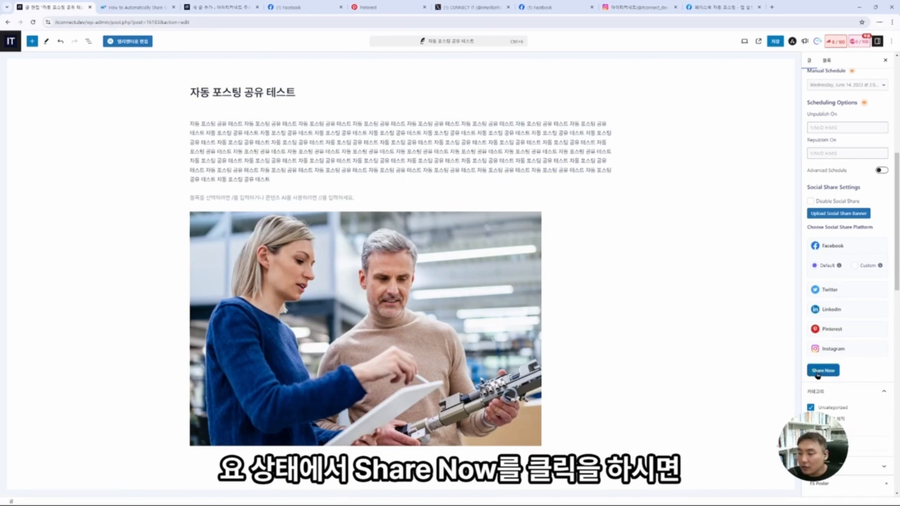
{"action": "left_click", "coordinate": [821, 370]}
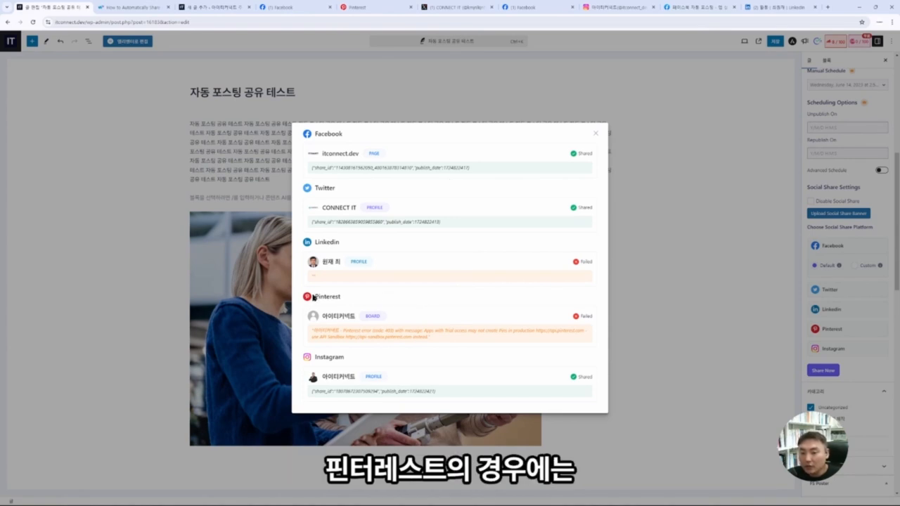
Step: Examine the Pinterest entry and its error message in the share results, then close the results
{"action": "left_click_drag", "start_coordinate": [315, 296], "coordinate": [353, 297]}
{"action": "left_click", "coordinate": [425, 302]}
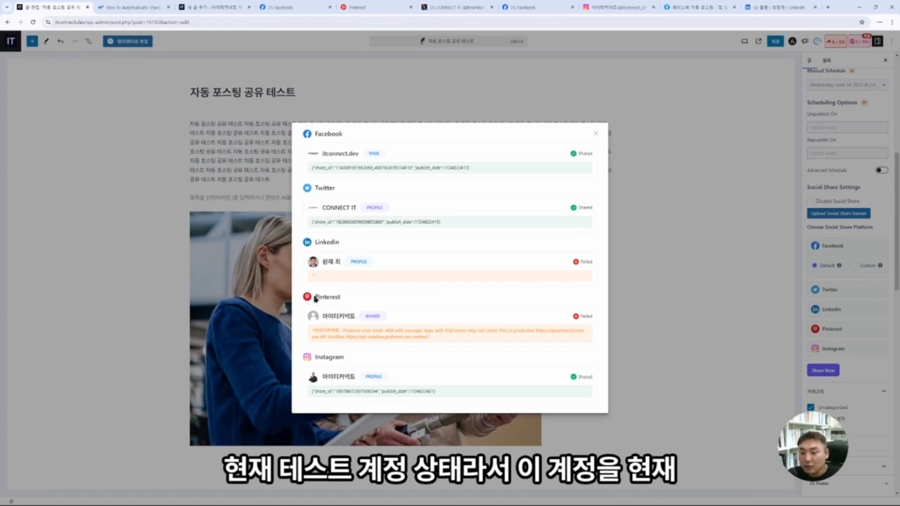
{"action": "left_click_drag", "start_coordinate": [314, 298], "coordinate": [344, 299]}
{"action": "left_click", "coordinate": [394, 305]}
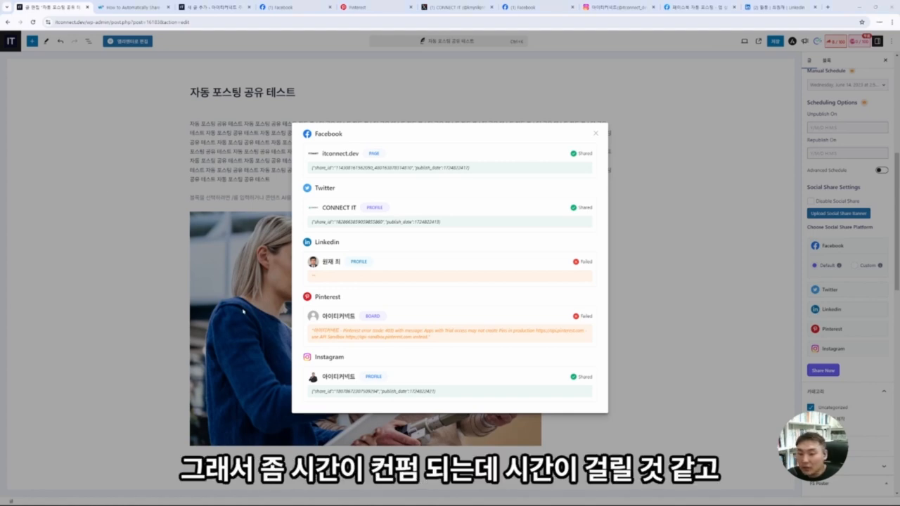
{"action": "left_click_drag", "start_coordinate": [310, 333], "coordinate": [494, 341]}
{"action": "left_click", "coordinate": [529, 345]}
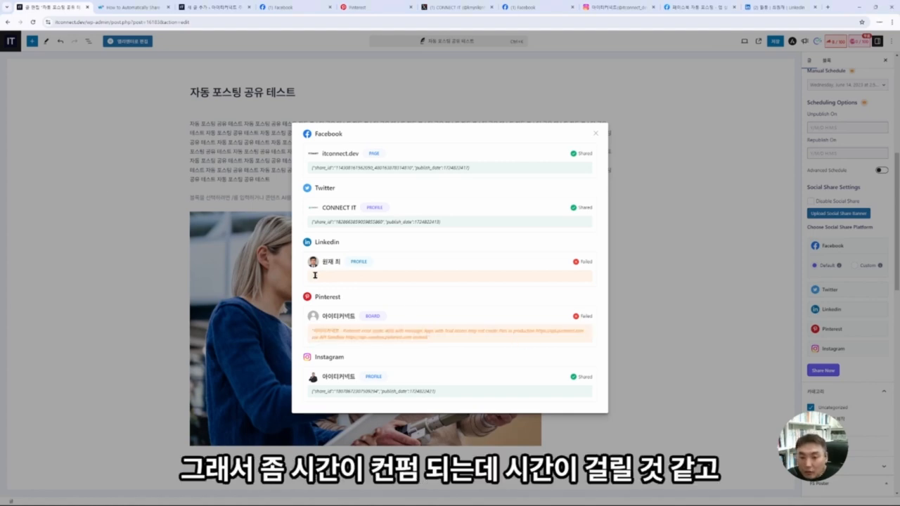
{"action": "left_click", "coordinate": [596, 133]}
Step: Set LinkedIn sharing to Custom with the connected profile, share the post again and close the results
{"action": "left_click", "coordinate": [857, 309]}
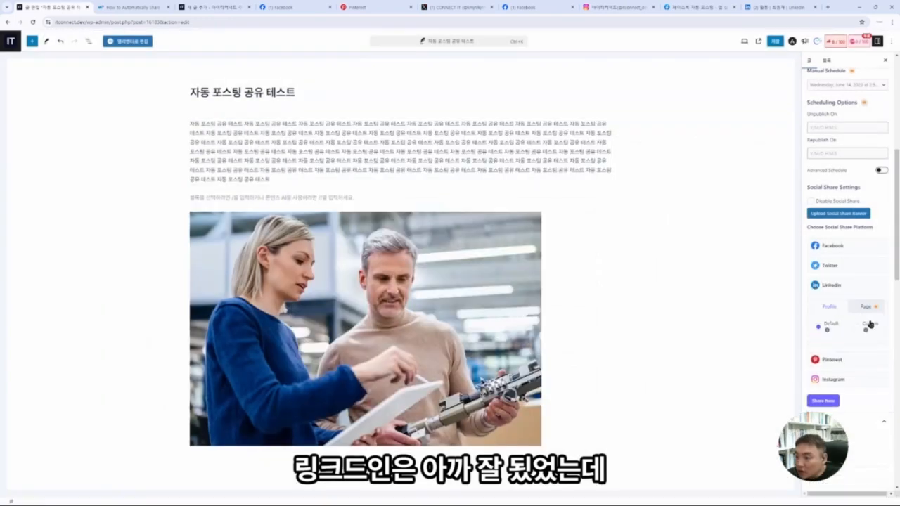
{"action": "left_click", "coordinate": [859, 327]}
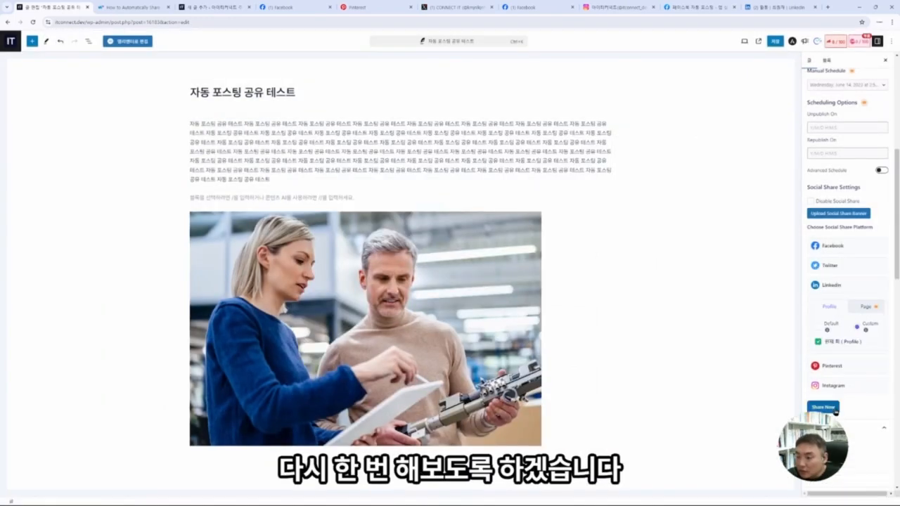
{"action": "left_click", "coordinate": [824, 407]}
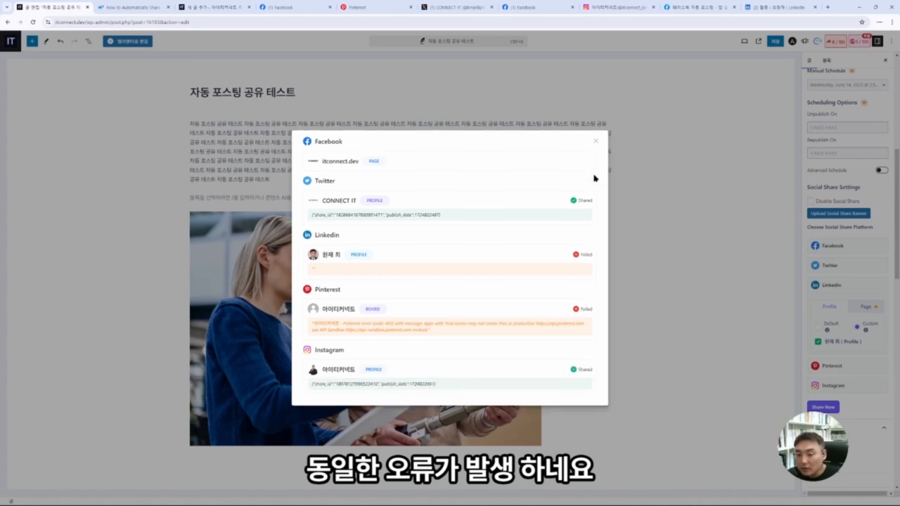
{"action": "left_click", "coordinate": [597, 148]}
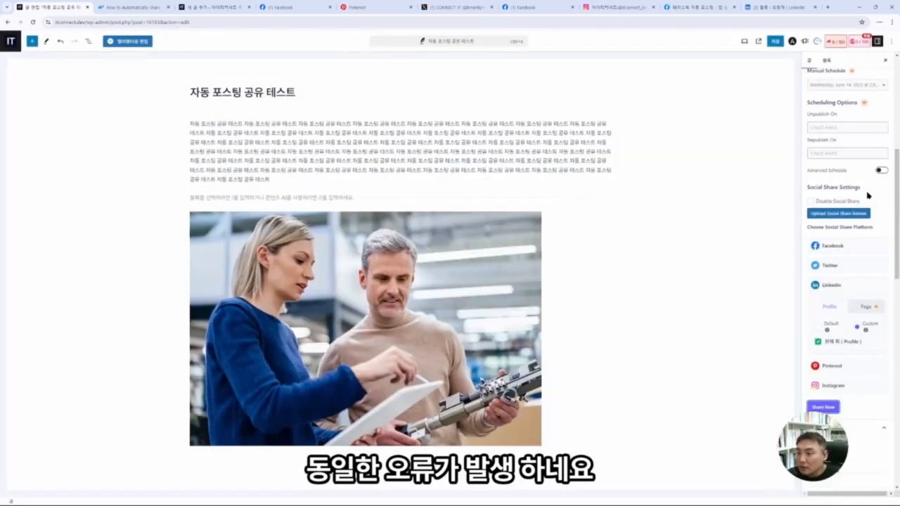
Step: Add an excerpt to the post using text copied from the first line of its opening paragraph, and save the post
{"action": "mouse_move", "coordinate": [830, 112]}
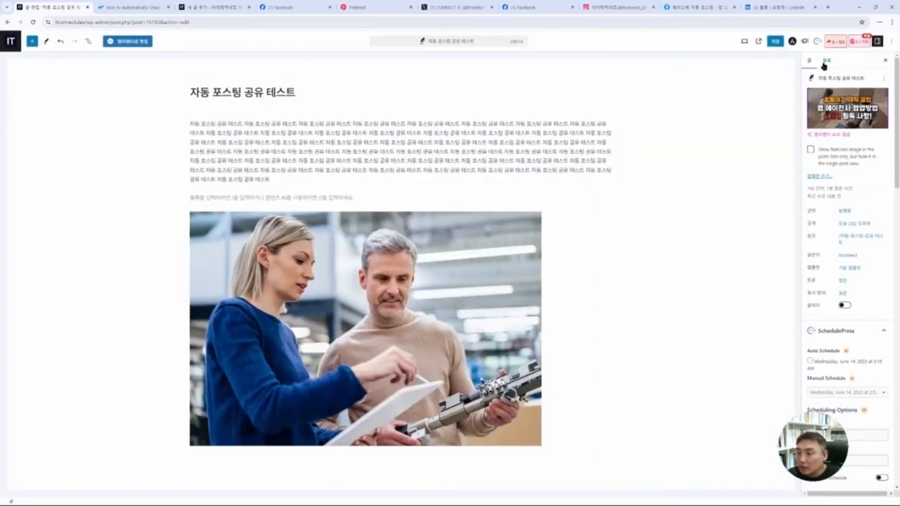
{"action": "left_click", "coordinate": [820, 176]}
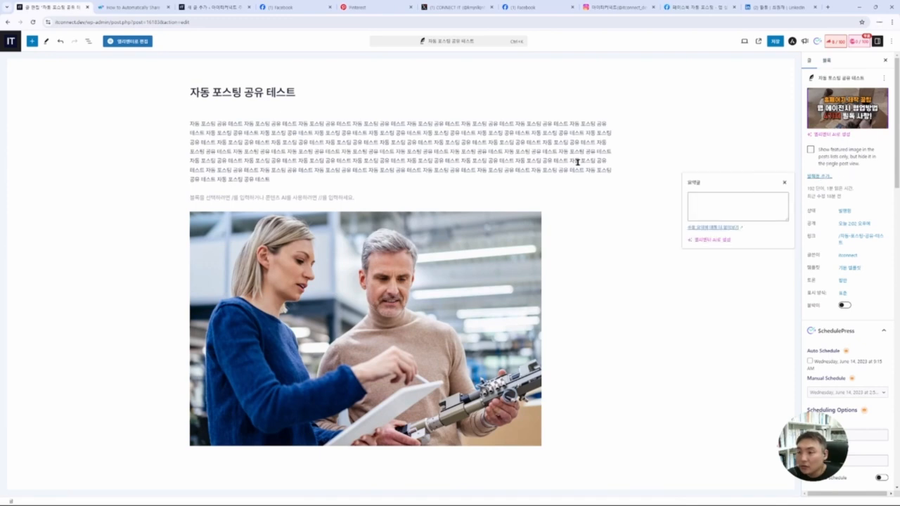
{"action": "left_click_drag", "start_coordinate": [190, 123], "coordinate": [432, 123]}
{"action": "key", "text": "ctrl+c"}
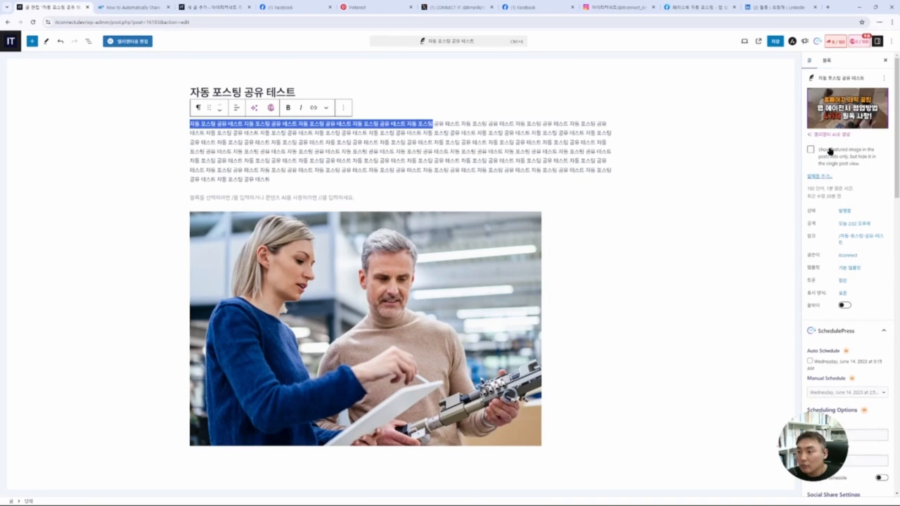
{"action": "left_click", "coordinate": [820, 177]}
{"action": "left_click", "coordinate": [739, 211]}
{"action": "key", "text": "ctrl+v"}
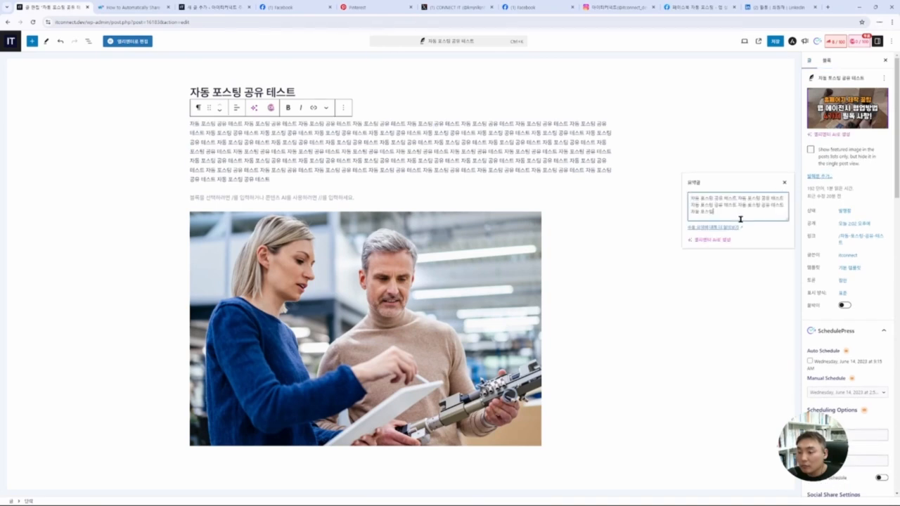
{"action": "left_click", "coordinate": [775, 42]}
Step: Set the post's Instagram sharing to Custom in the SchedulePress social share settings
{"action": "left_click", "coordinate": [817, 41]}
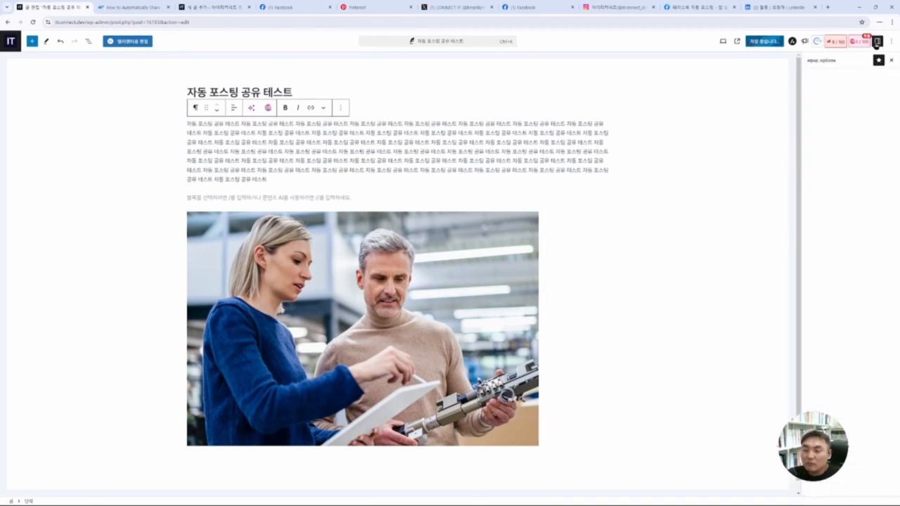
{"action": "left_click", "coordinate": [877, 42]}
{"action": "scroll", "coordinate": [841, 198], "scroll_direction": "down", "scroll_amount": 3}
{"action": "scroll", "coordinate": [841, 198], "scroll_direction": "down", "scroll_amount": 3}
{"action": "scroll", "coordinate": [839, 197], "scroll_direction": "down", "scroll_amount": 2}
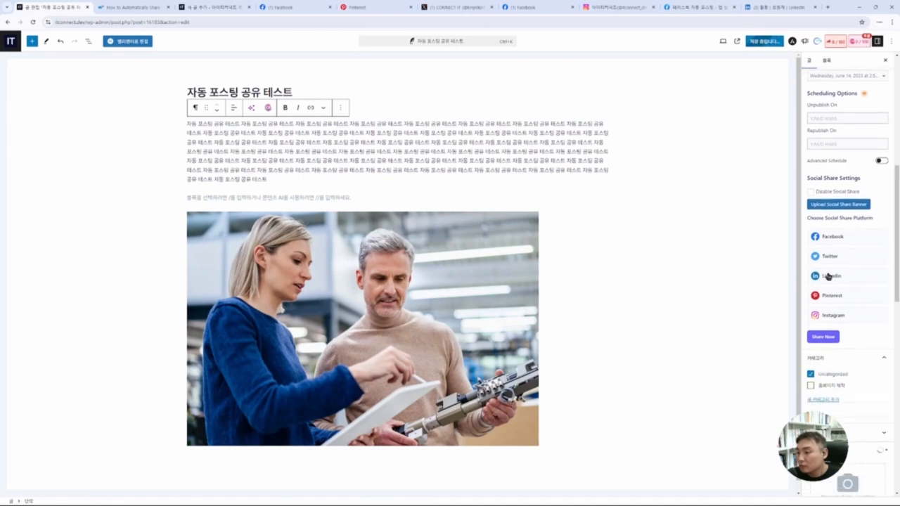
{"action": "left_click", "coordinate": [830, 315]}
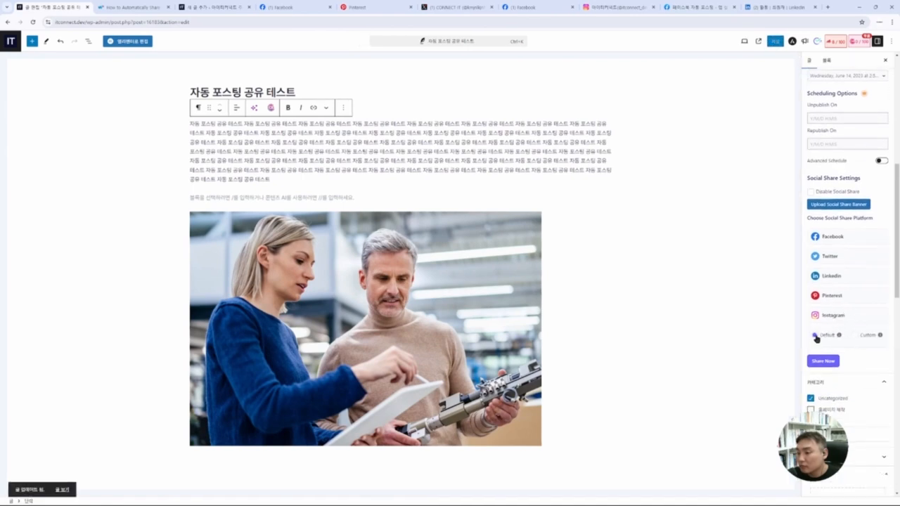
{"action": "left_click", "coordinate": [853, 336]}
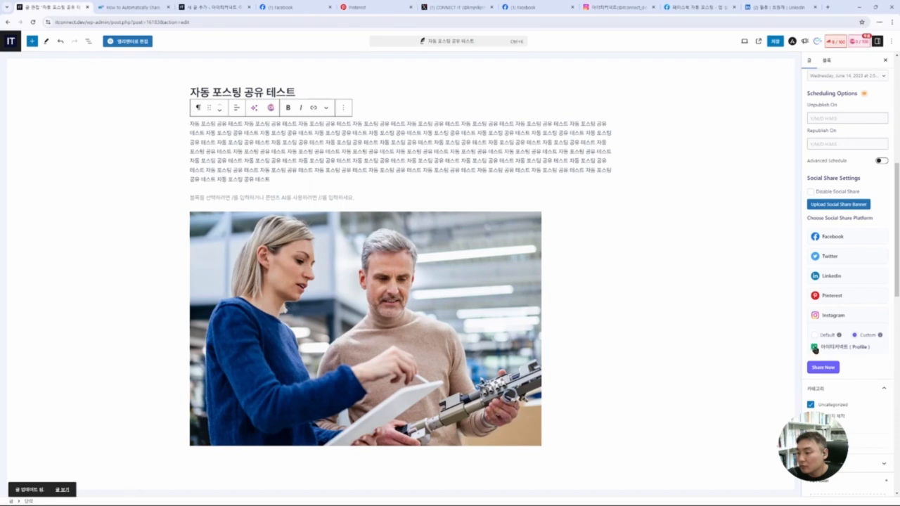
Step: Deselect the connected Instagram profile and set the Instagram, Twitter and Facebook social sharing to Custom
{"action": "left_click", "coordinate": [814, 349]}
{"action": "left_click", "coordinate": [853, 336]}
{"action": "left_click", "coordinate": [828, 277]}
{"action": "left_click", "coordinate": [846, 260]}
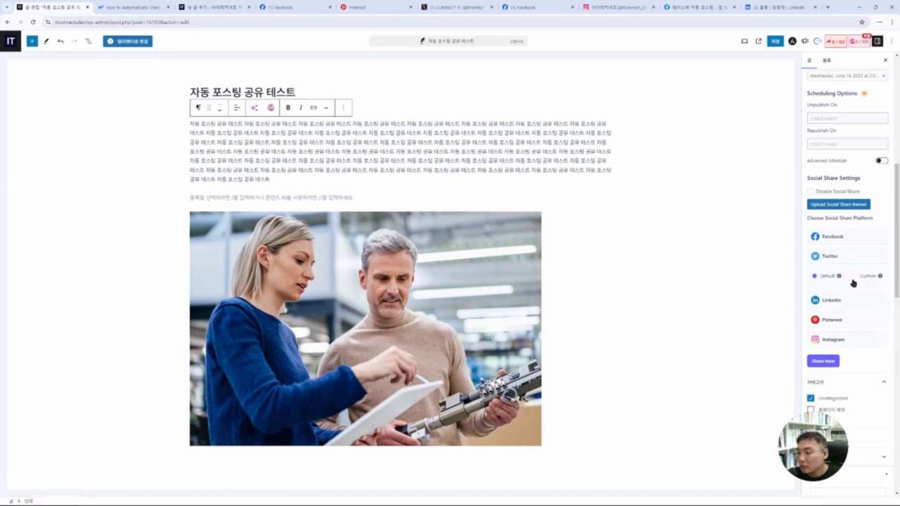
{"action": "left_click", "coordinate": [854, 276]}
{"action": "left_click", "coordinate": [839, 237]}
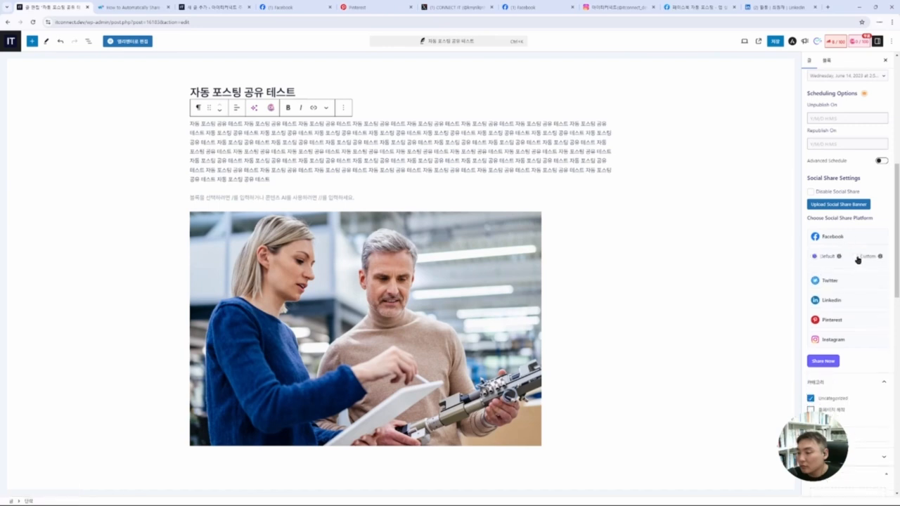
Step: Set LinkedIn sharing to Custom with the connected profile selected, share the post now and close the share results
{"action": "left_click", "coordinate": [847, 312]}
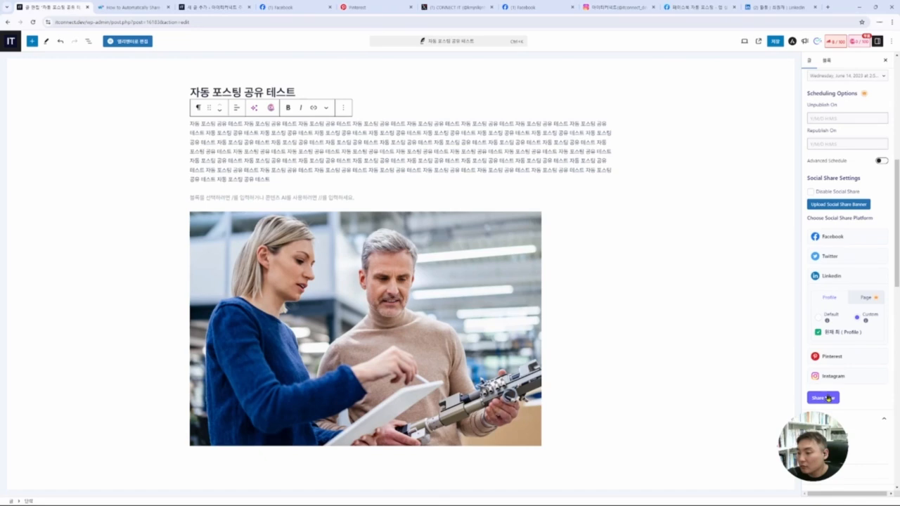
{"action": "left_click", "coordinate": [857, 318]}
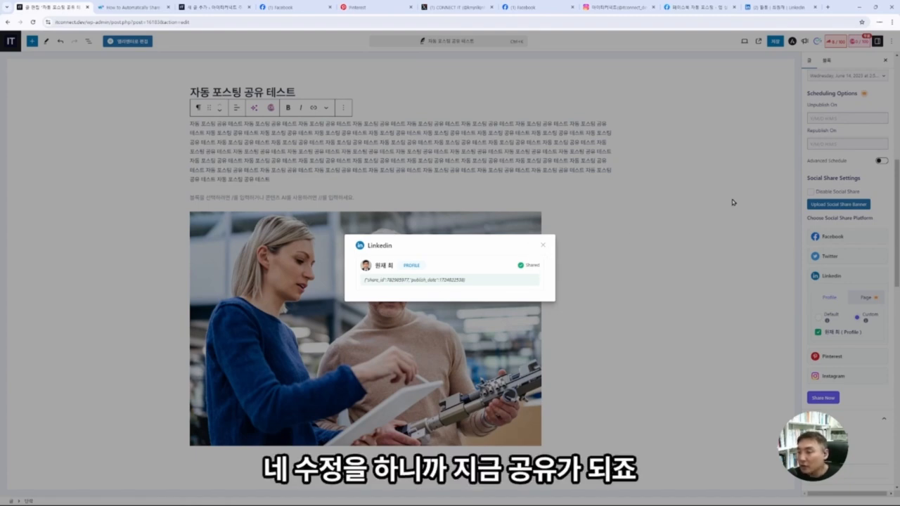
{"action": "left_click", "coordinate": [543, 245]}
{"action": "scroll", "coordinate": [844, 204], "scroll_direction": "up", "scroll_amount": 5}
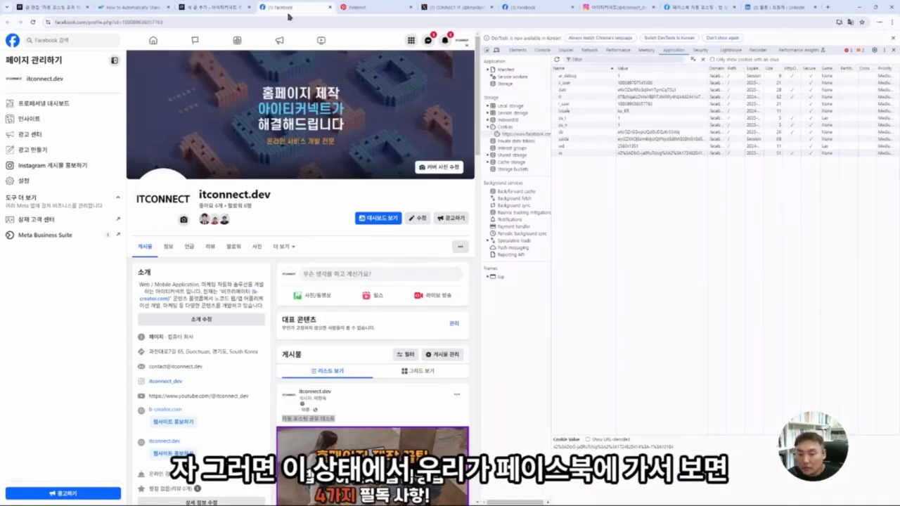
Step: Close the developer tools on the Facebook page, reload it and check the newly shared posts
{"action": "left_click", "coordinate": [894, 50]}
{"action": "key", "text": "F5"}
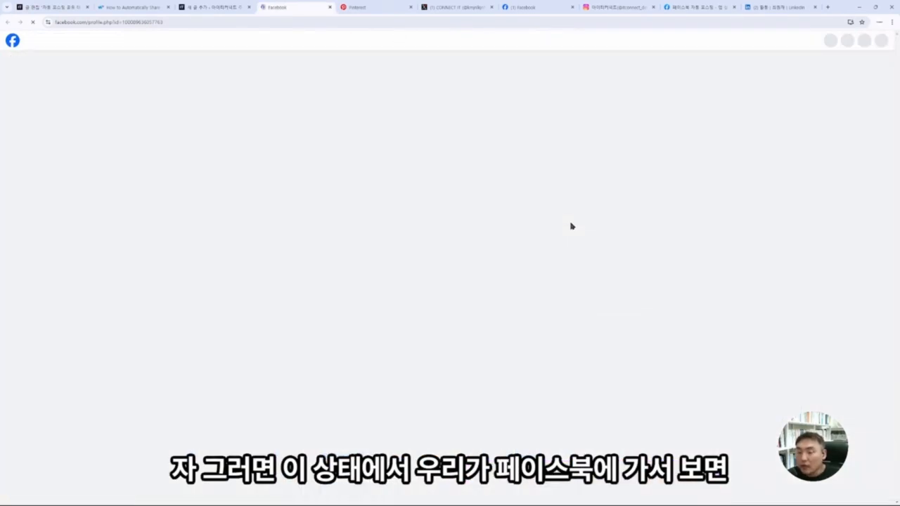
{"action": "scroll", "coordinate": [521, 228], "scroll_direction": "down", "scroll_amount": 4}
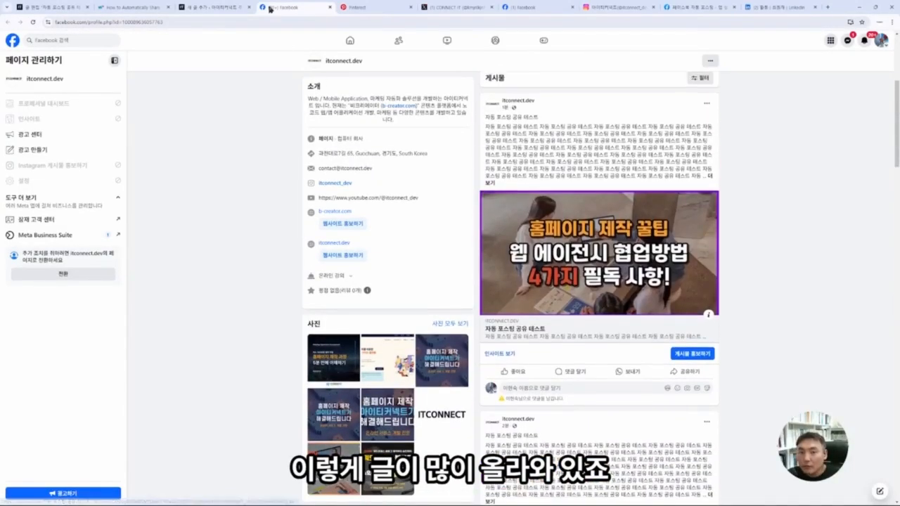
Step: Check the shared test posts on the X profile
{"action": "left_click", "coordinate": [457, 7]}
{"action": "scroll", "coordinate": [499, 203], "scroll_direction": "down", "scroll_amount": 5}
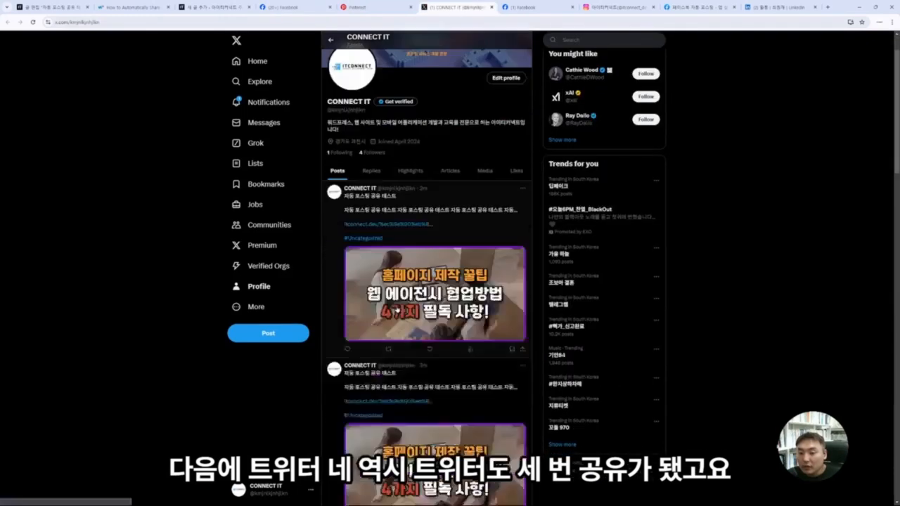
{"action": "scroll", "coordinate": [437, 312], "scroll_direction": "up", "scroll_amount": 3}
{"action": "scroll", "coordinate": [437, 312], "scroll_direction": "up", "scroll_amount": 5}
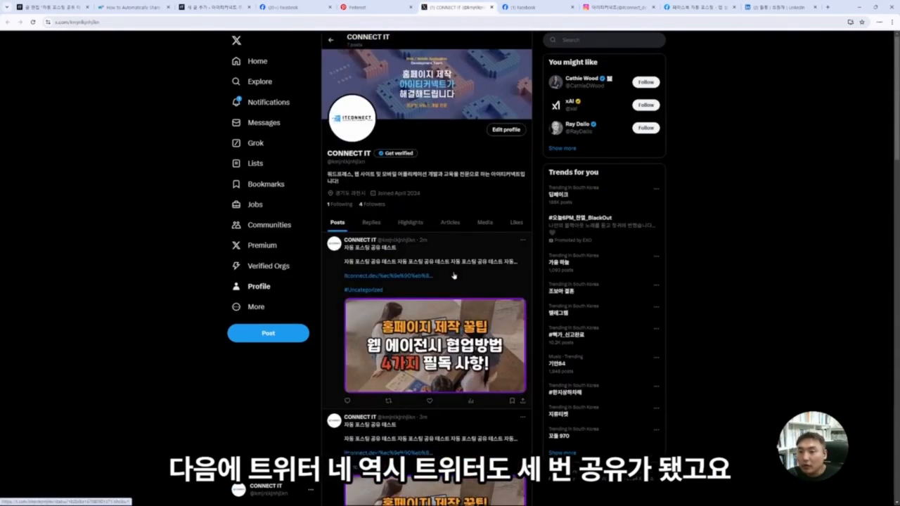
Step: Close the extra Facebook page and the developer tools, and reload the Instagram profile to check the shared posts
{"action": "left_click", "coordinate": [601, 7]}
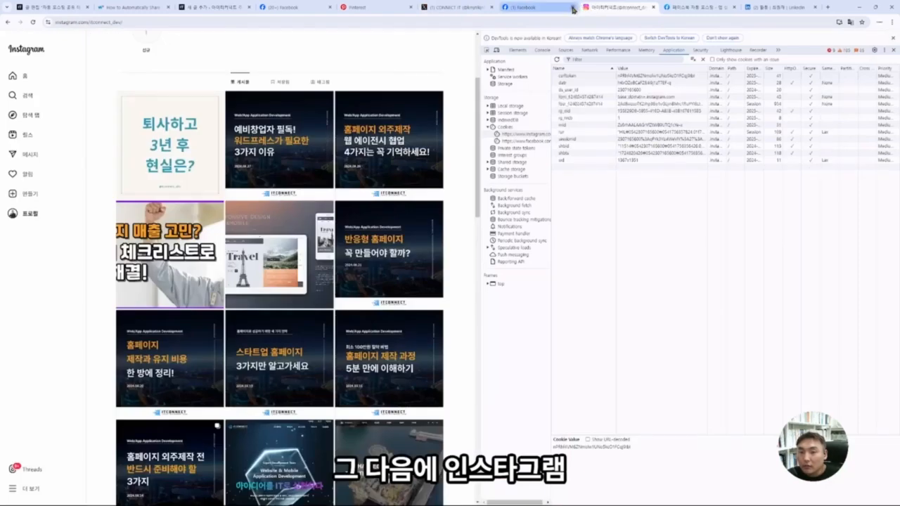
{"action": "left_click", "coordinate": [572, 7]}
{"action": "key", "text": "F12"}
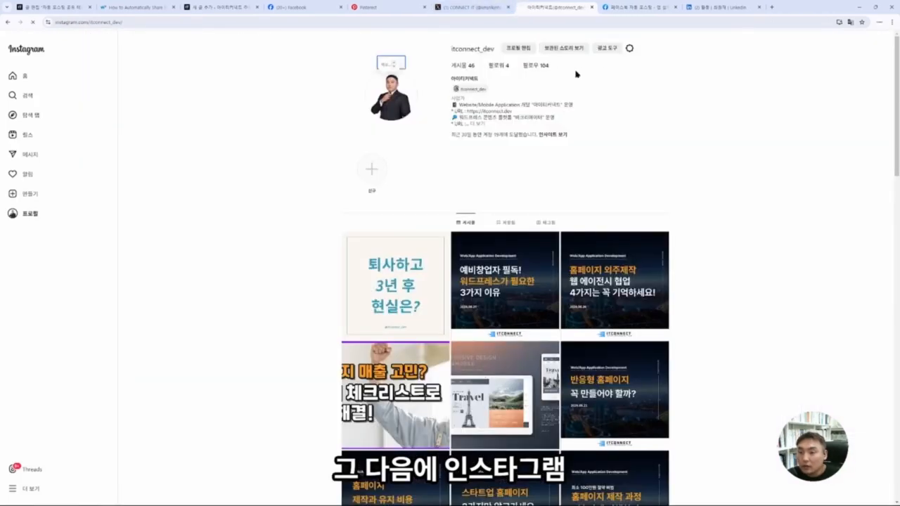
{"action": "key", "text": "F5"}
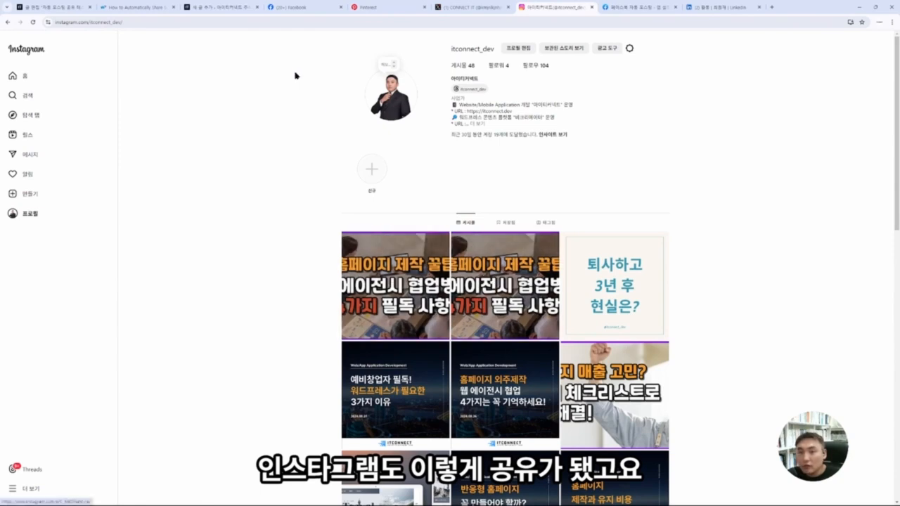
Step: Reload the LinkedIn activity page to check the shared post, and close the Meta app page
{"action": "left_click", "coordinate": [705, 7]}
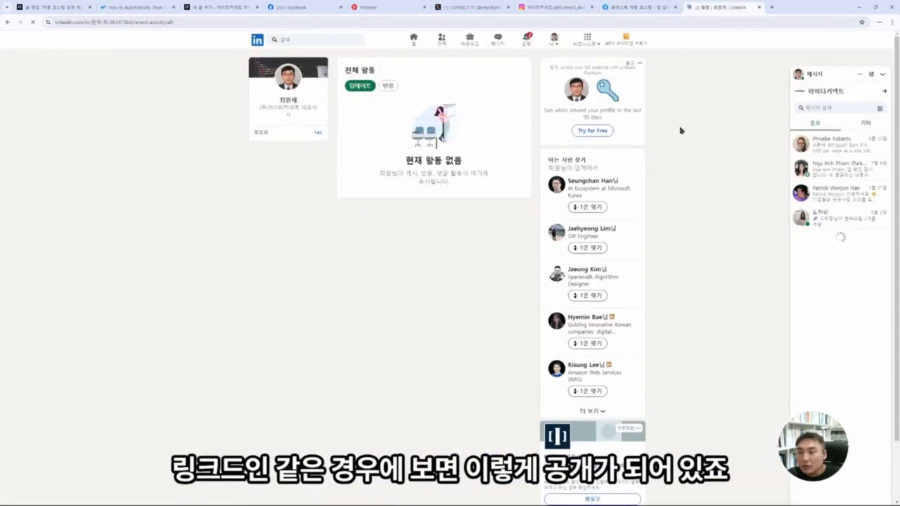
{"action": "key", "text": "F5"}
{"action": "middle_click", "coordinate": [657, 12]}
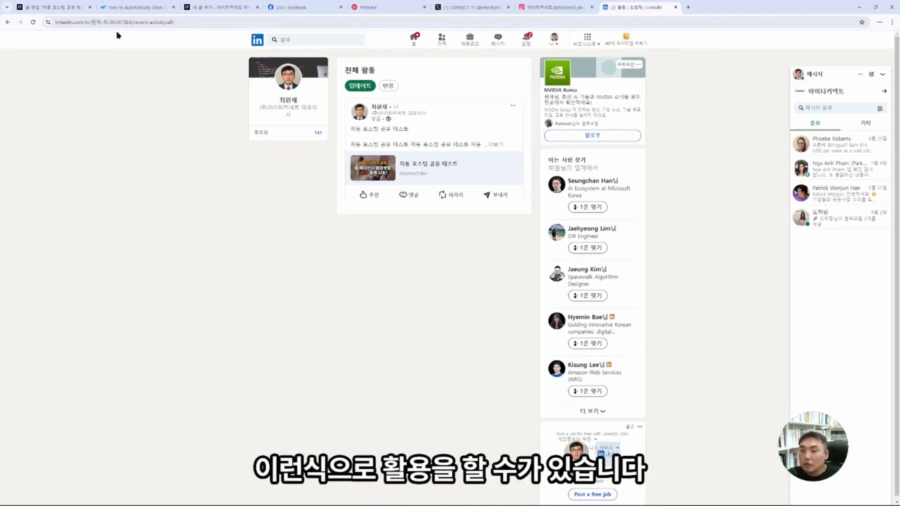
Step: Return to the test post and leave its editor without saving, going back to the list of all posts
{"action": "left_click", "coordinate": [69, 8]}
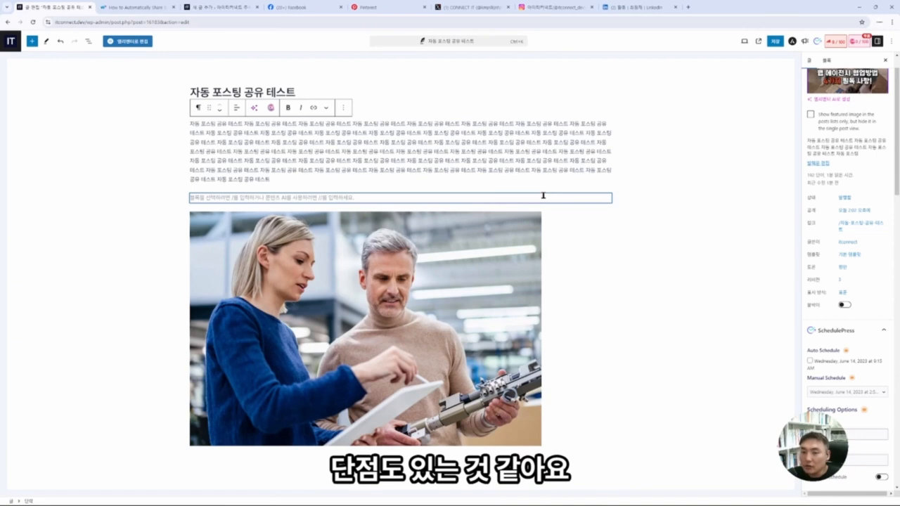
{"action": "left_click", "coordinate": [11, 43]}
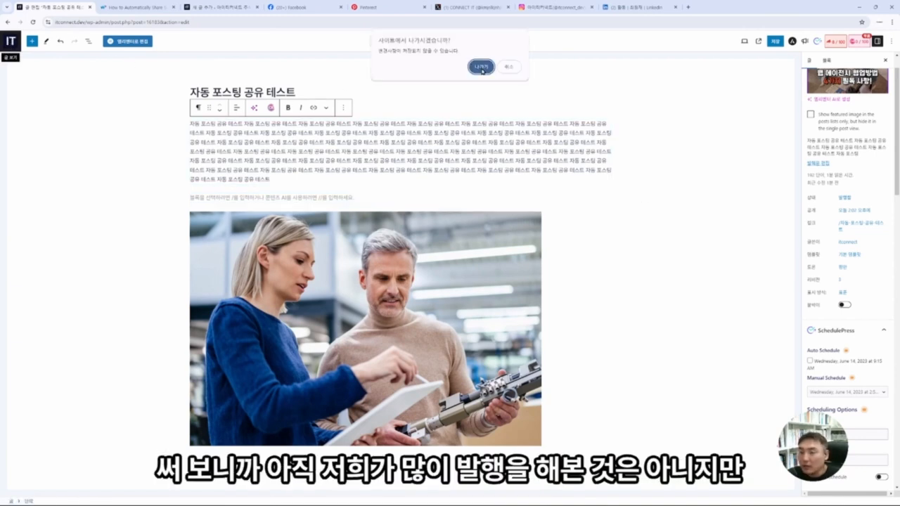
{"action": "left_click", "coordinate": [481, 68]}
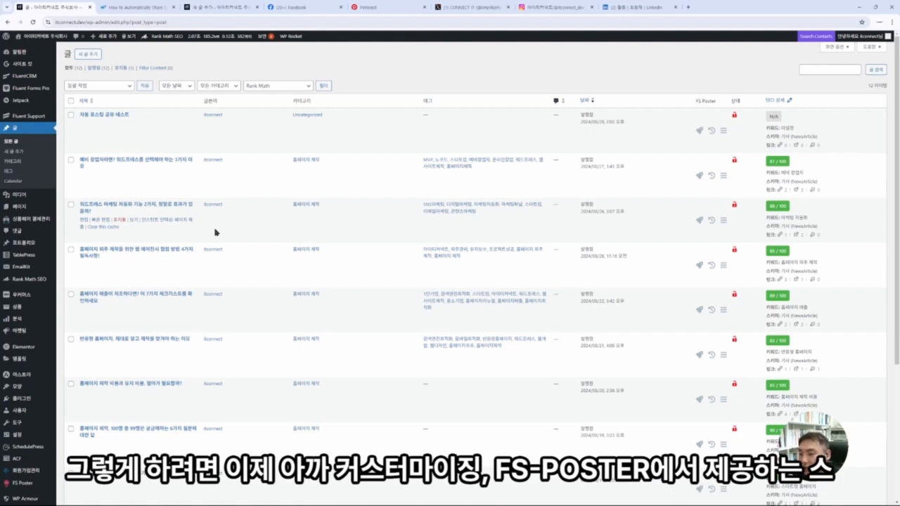
Step: Open FS Poster and view its list of schedules
{"action": "mouse_move", "coordinate": [46, 479]}
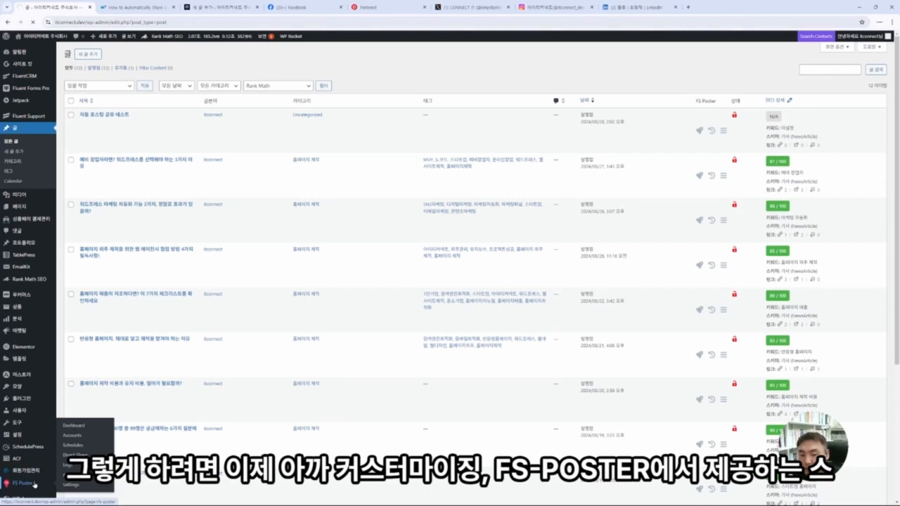
{"action": "left_click", "coordinate": [35, 484]}
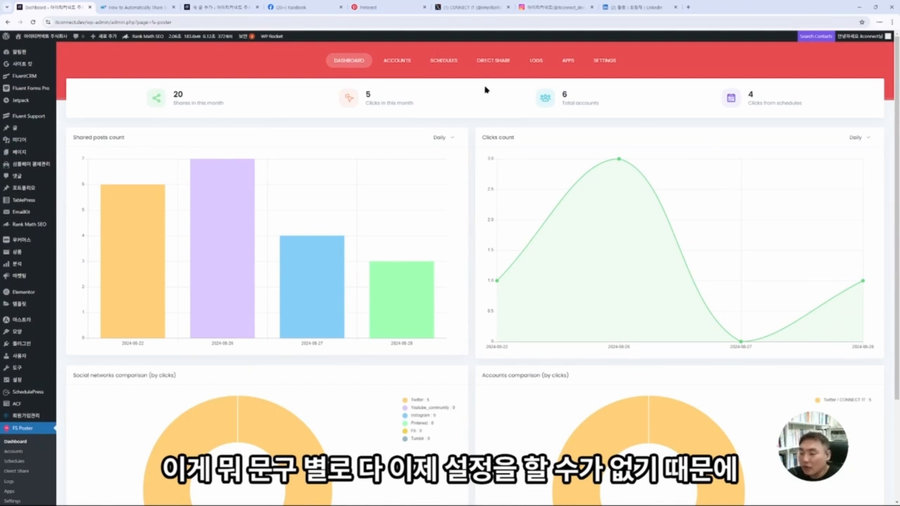
{"action": "left_click", "coordinate": [437, 66]}
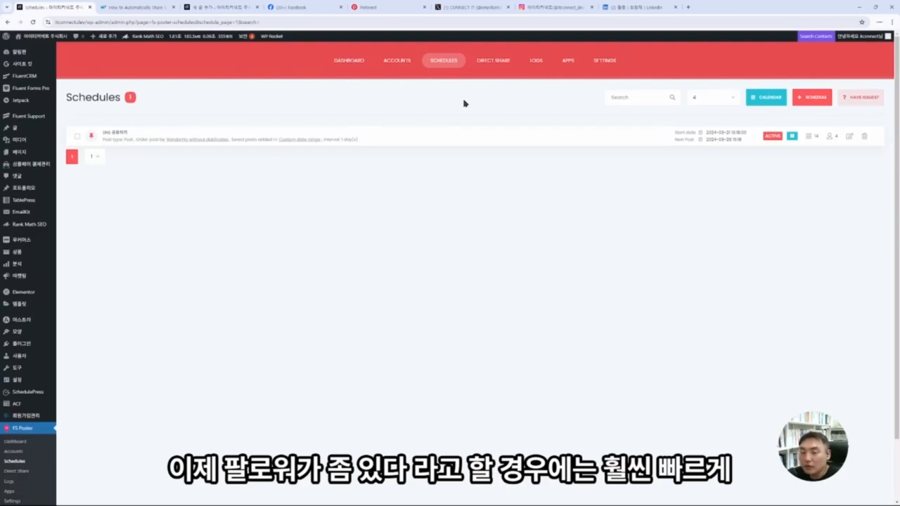
Step: Return to the FS Poster dashboard and examine the shared posts, clicks and social network comparison charts
{"action": "left_click", "coordinate": [340, 67]}
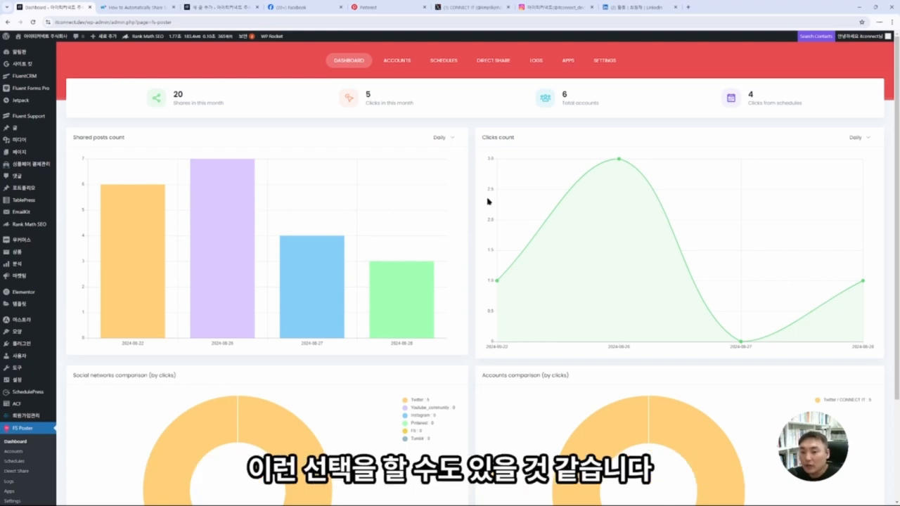
{"action": "scroll", "coordinate": [377, 221], "scroll_direction": "down", "scroll_amount": 2}
{"action": "scroll", "coordinate": [336, 227], "scroll_direction": "up", "scroll_amount": 2}
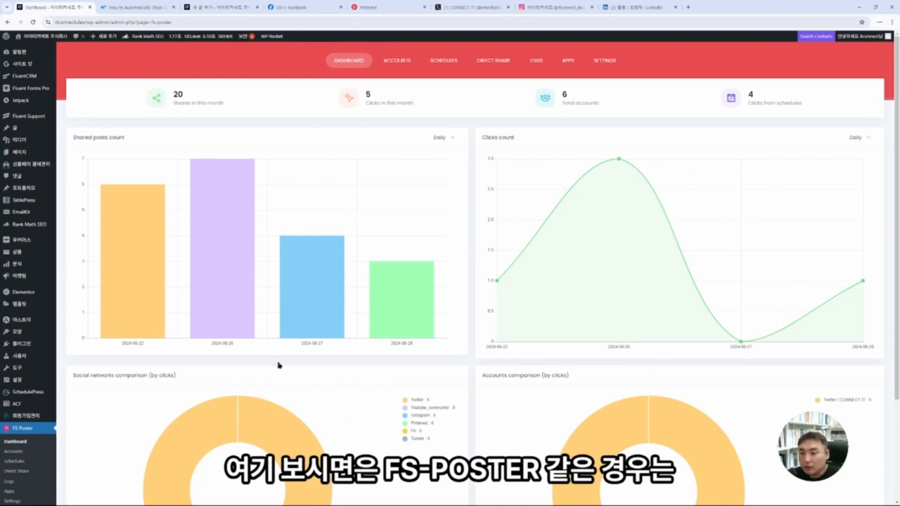
{"action": "scroll", "coordinate": [277, 363], "scroll_direction": "down", "scroll_amount": 1}
{"action": "scroll", "coordinate": [471, 345], "scroll_direction": "down", "scroll_amount": 2}
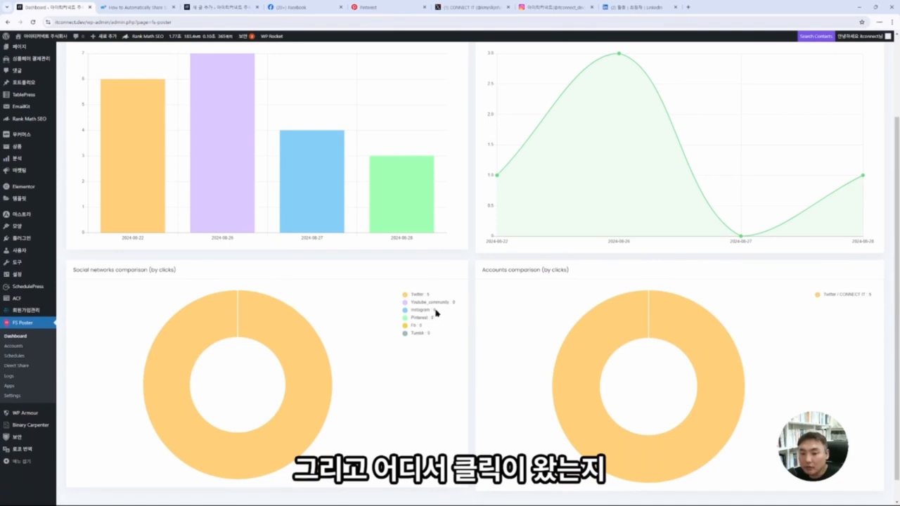
{"action": "scroll", "coordinate": [421, 339], "scroll_direction": "up", "scroll_amount": 1}
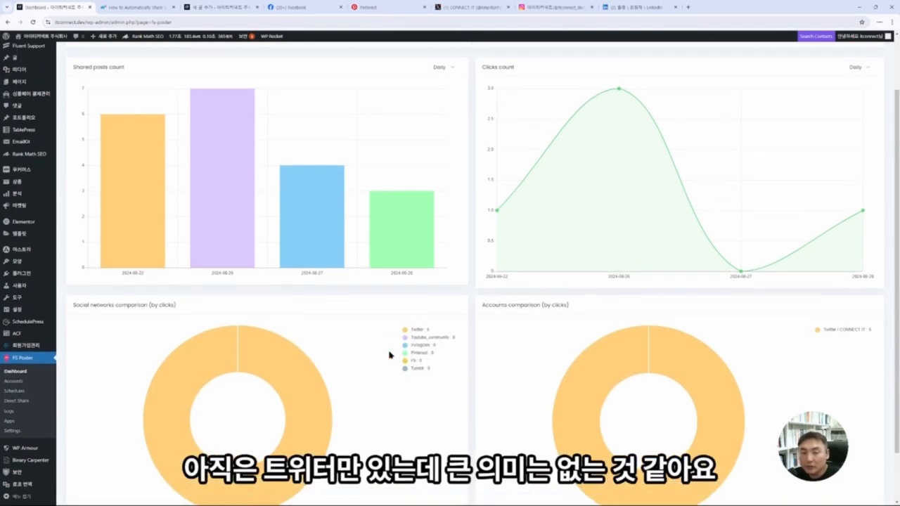
{"action": "scroll", "coordinate": [120, 261], "scroll_direction": "up", "scroll_amount": 2}
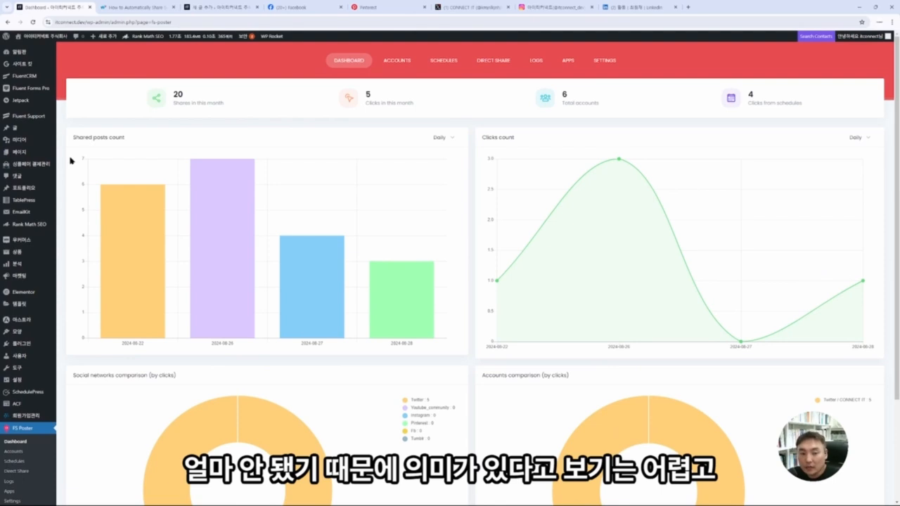
Step: Review the calendar and social profiles in SchedulePress, and return to the FS Poster dashboard
{"action": "mouse_move", "coordinate": [32, 393]}
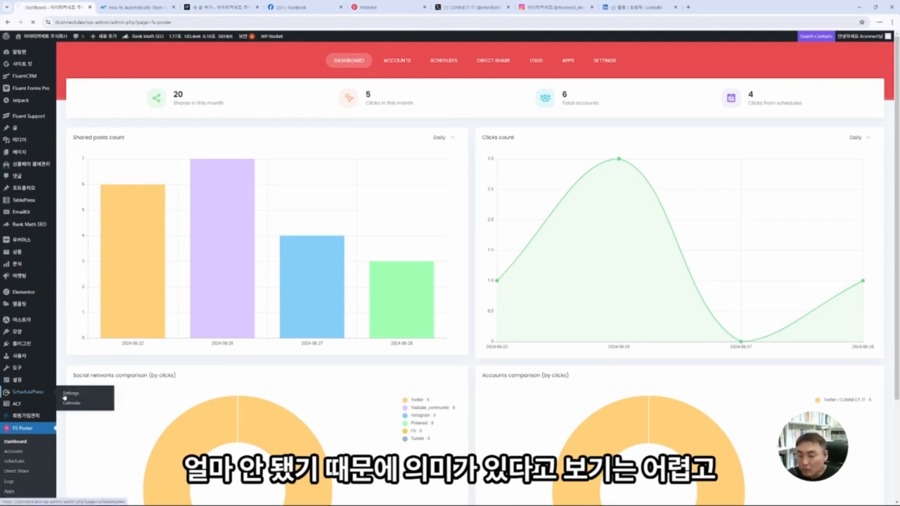
{"action": "left_click", "coordinate": [29, 398]}
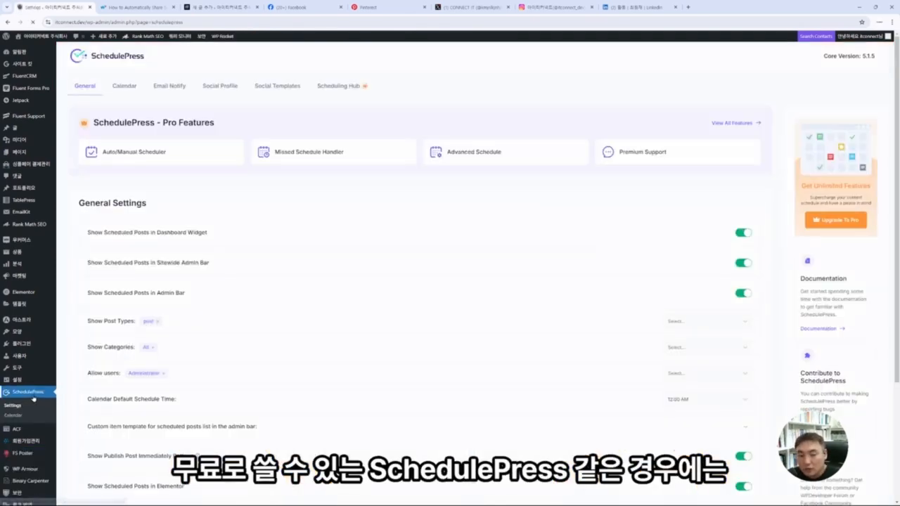
{"action": "left_click", "coordinate": [124, 88]}
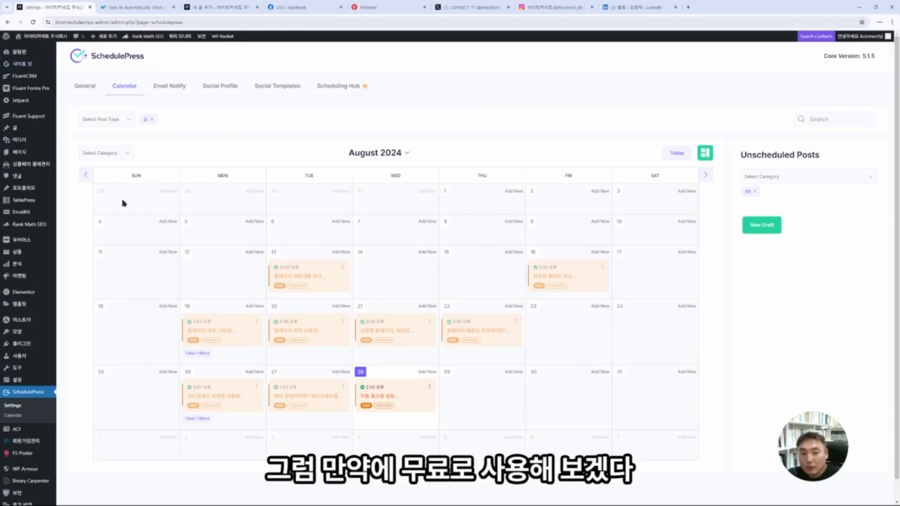
{"action": "scroll", "coordinate": [67, 373], "scroll_direction": "down", "scroll_amount": 3}
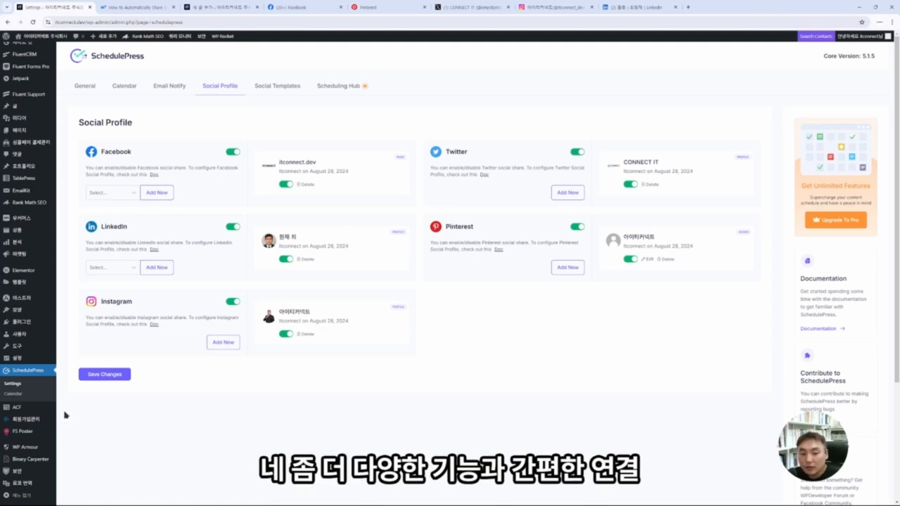
{"action": "left_click", "coordinate": [33, 433]}
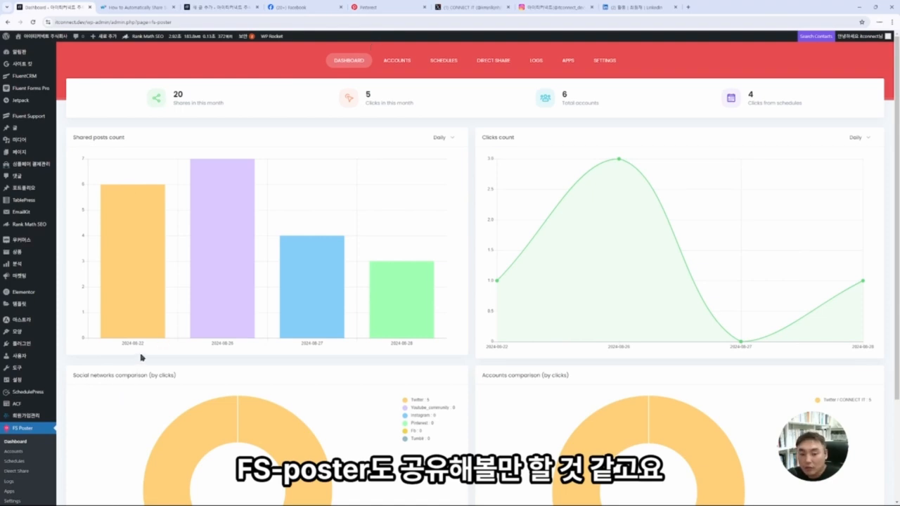
Step: Open Jetpack Social, check the supported networks in the plan comparison, and start with the free plan
{"action": "mouse_move", "coordinate": [32, 131]}
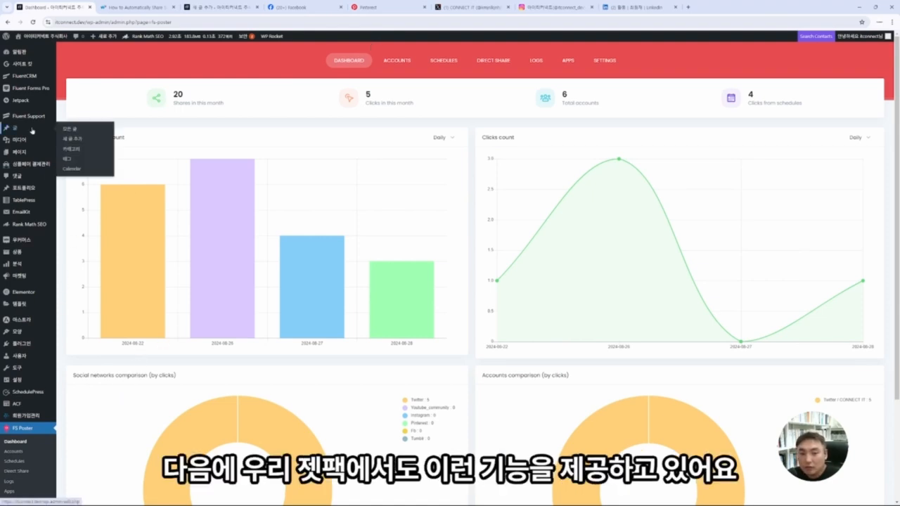
{"action": "mouse_move", "coordinate": [29, 102]}
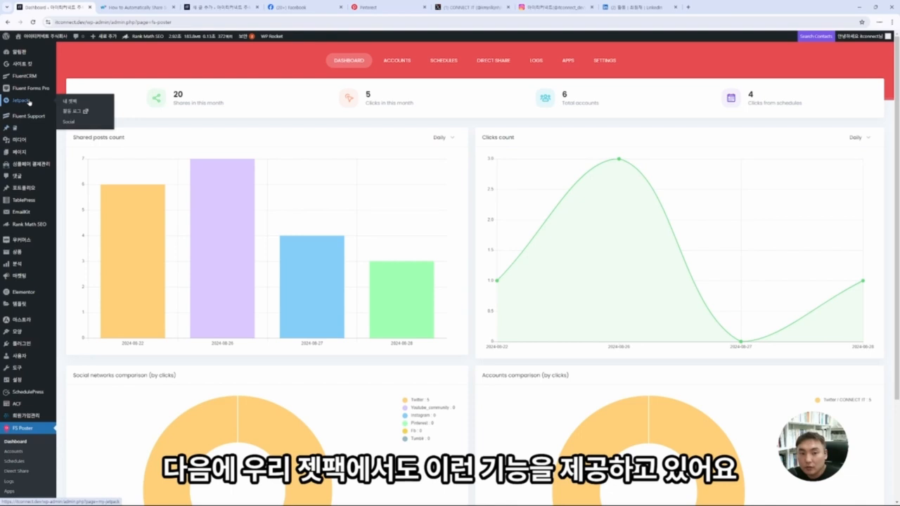
{"action": "left_click", "coordinate": [73, 123]}
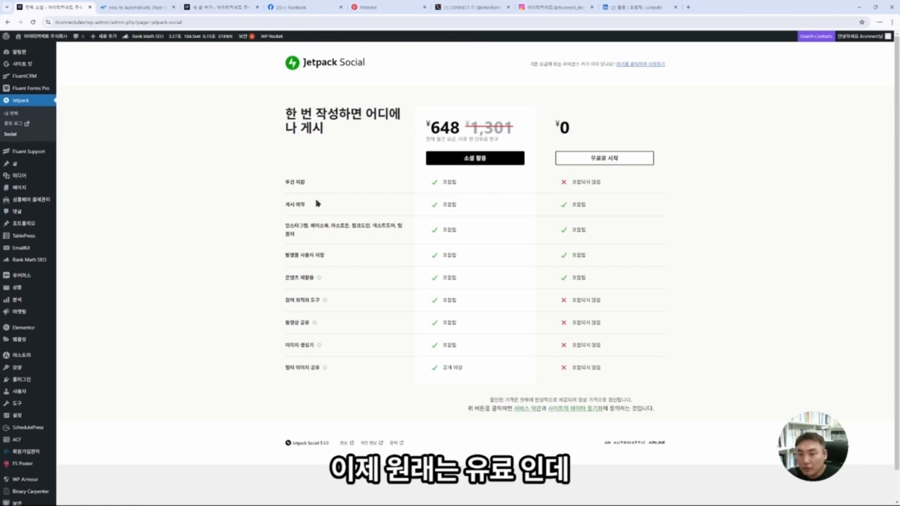
{"action": "left_click_drag", "start_coordinate": [284, 226], "coordinate": [403, 237]}
{"action": "left_click", "coordinate": [310, 234]}
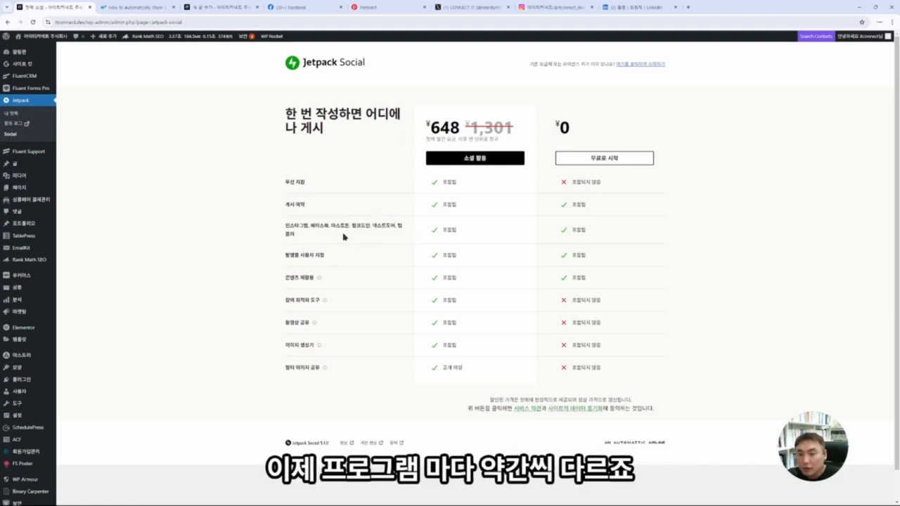
{"action": "left_click", "coordinate": [594, 155]}
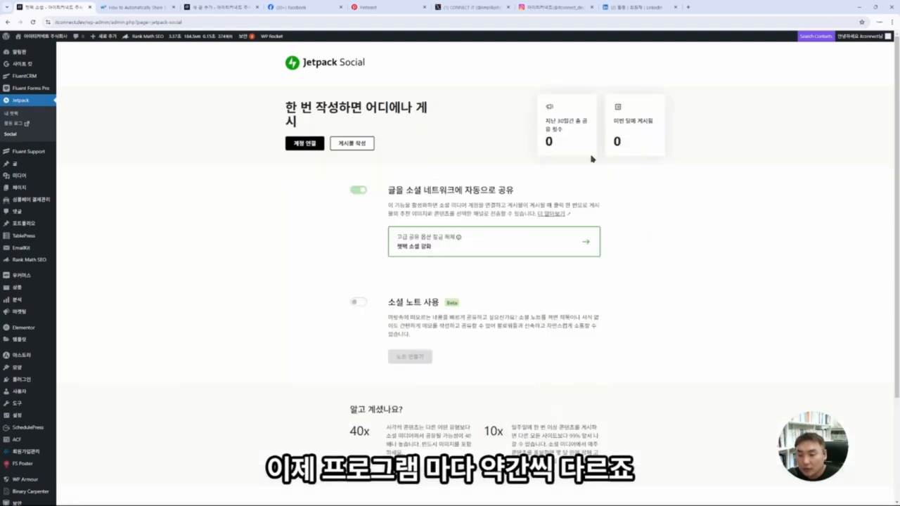
{"action": "scroll", "coordinate": [493, 274], "scroll_direction": "down", "scroll_amount": 2}
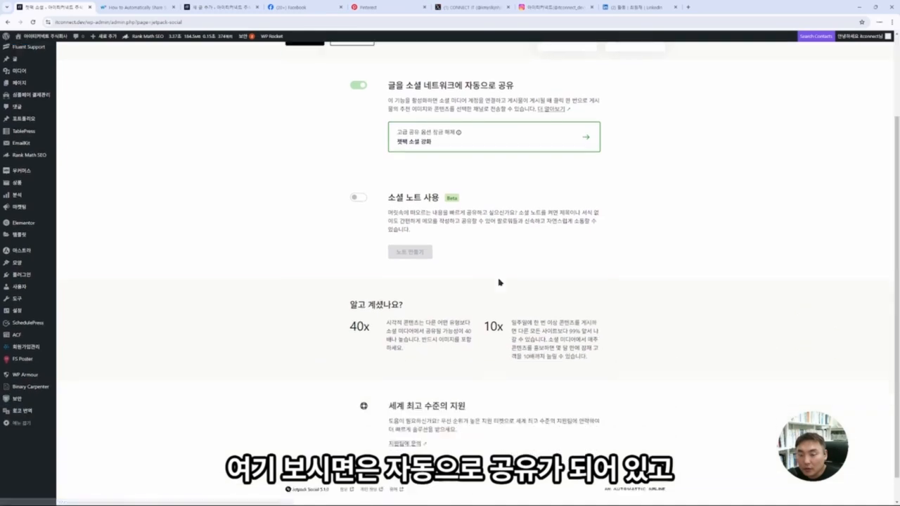
{"action": "scroll", "coordinate": [422, 253], "scroll_direction": "up", "scroll_amount": 4}
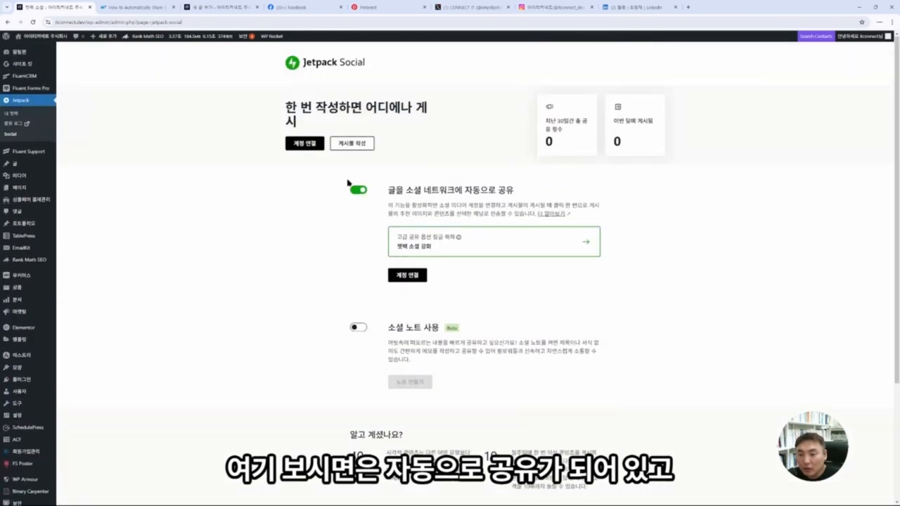
{"action": "left_click", "coordinate": [309, 145]}
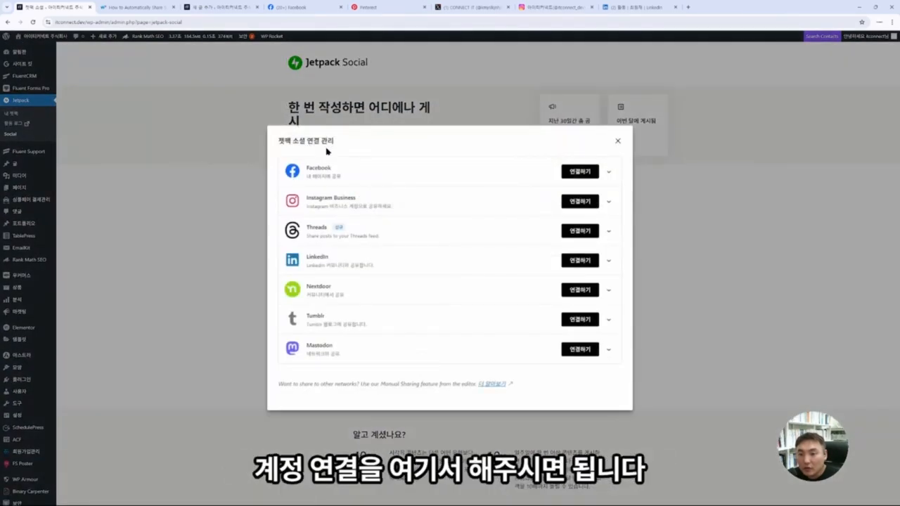
{"action": "left_click", "coordinate": [608, 172]}
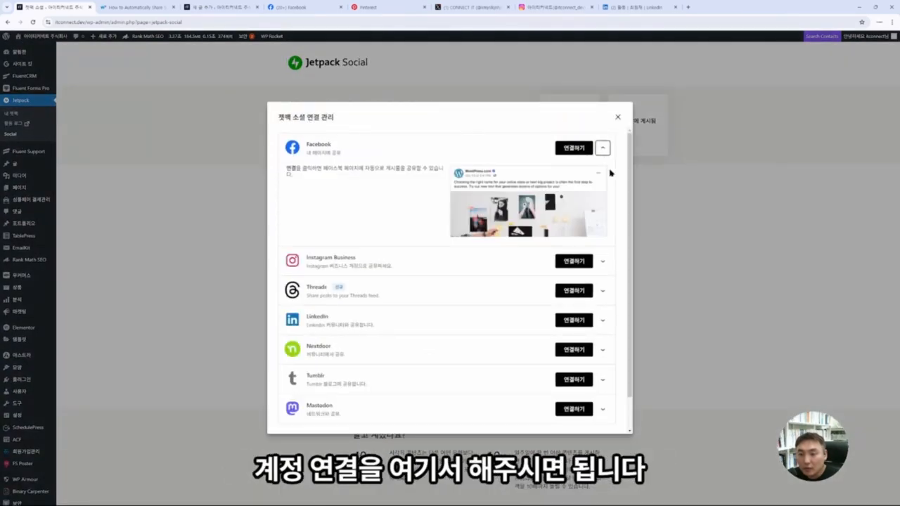
{"action": "left_click", "coordinate": [574, 147]}
Step: Log in to WordPress.com with the existing Google account to authorize the Jetpack connection
{"action": "left_click", "coordinate": [505, 163]}
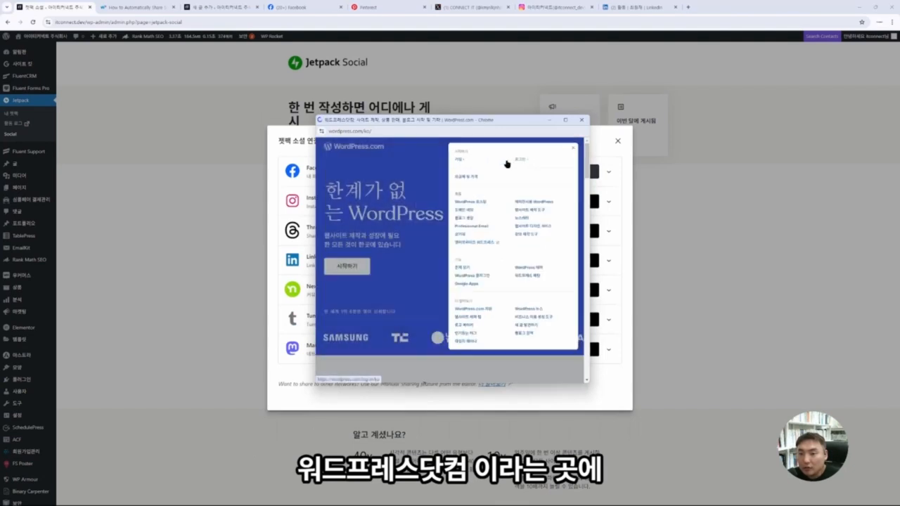
{"action": "scroll", "coordinate": [480, 266], "scroll_direction": "down", "scroll_amount": 2}
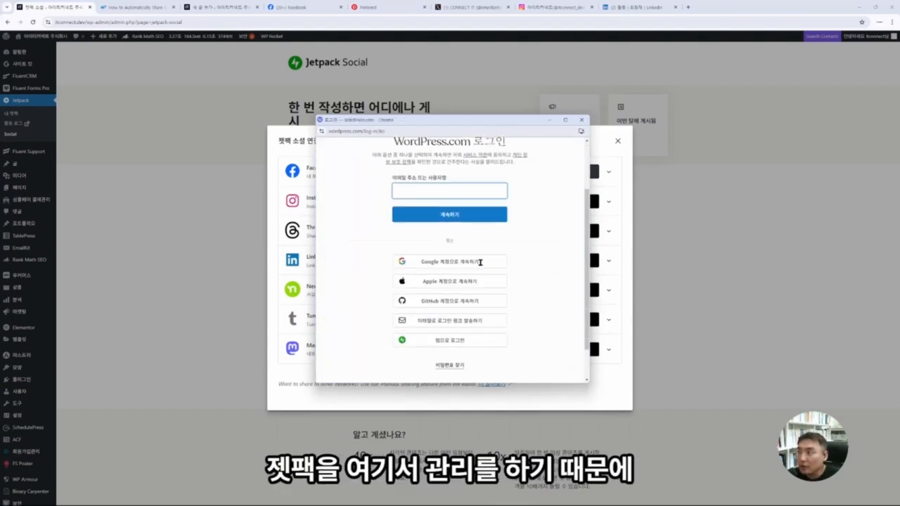
{"action": "left_click", "coordinate": [490, 262]}
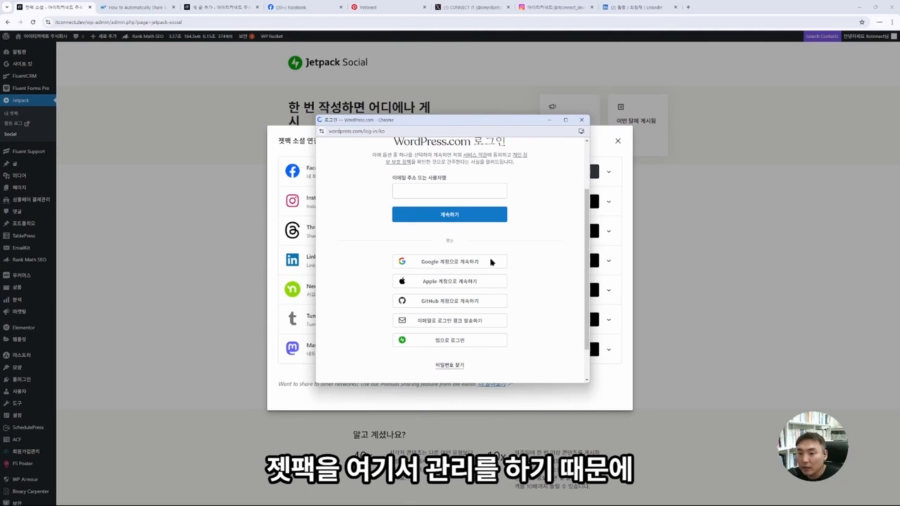
{"action": "left_click", "coordinate": [511, 186]}
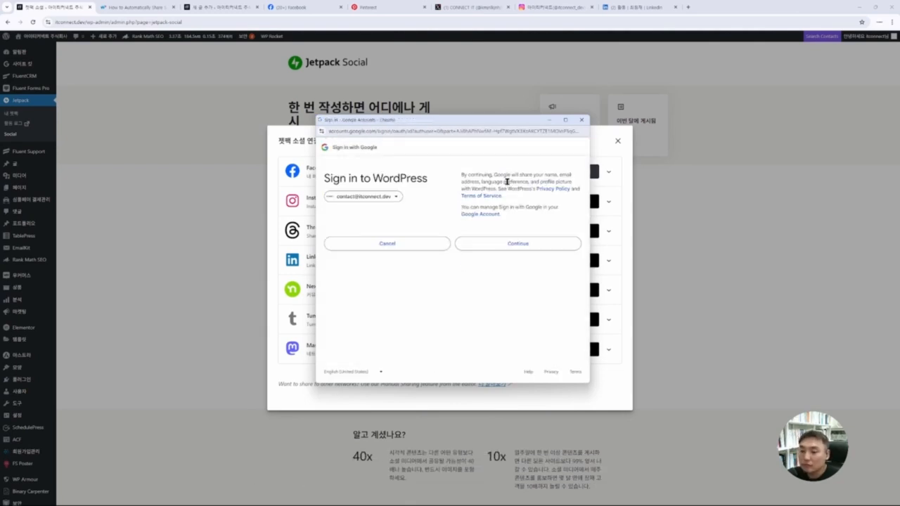
{"action": "left_click", "coordinate": [499, 245]}
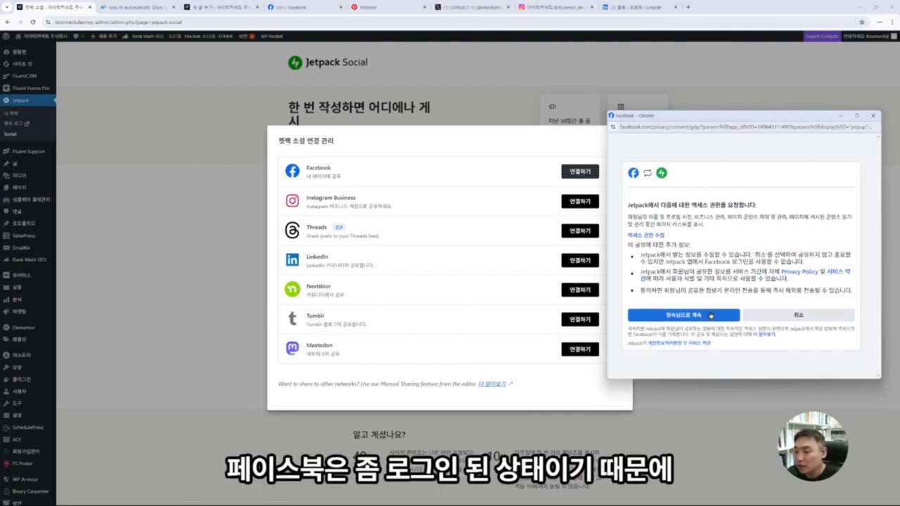
Step: Grant Jetpack access to Facebook and confirm the page connection, and connect the Instagram Business account as well
{"action": "left_click", "coordinate": [711, 316]}
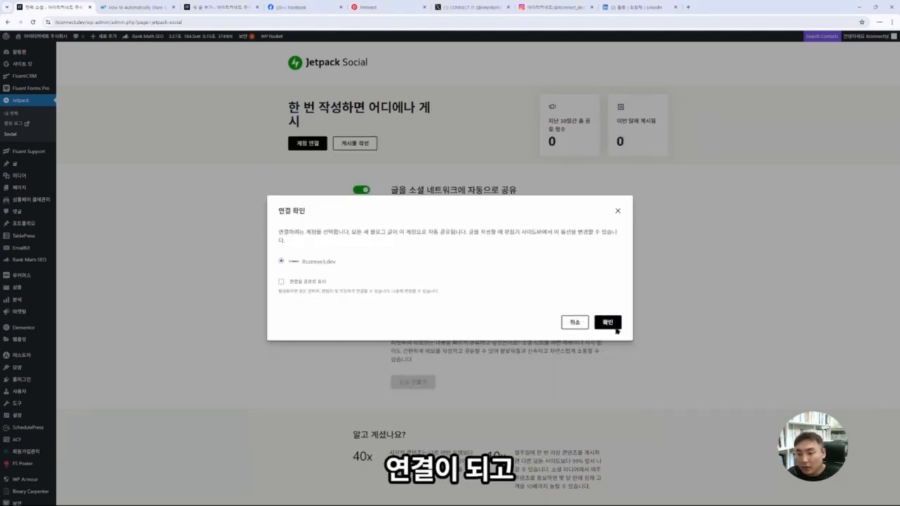
{"action": "left_click", "coordinate": [607, 322]}
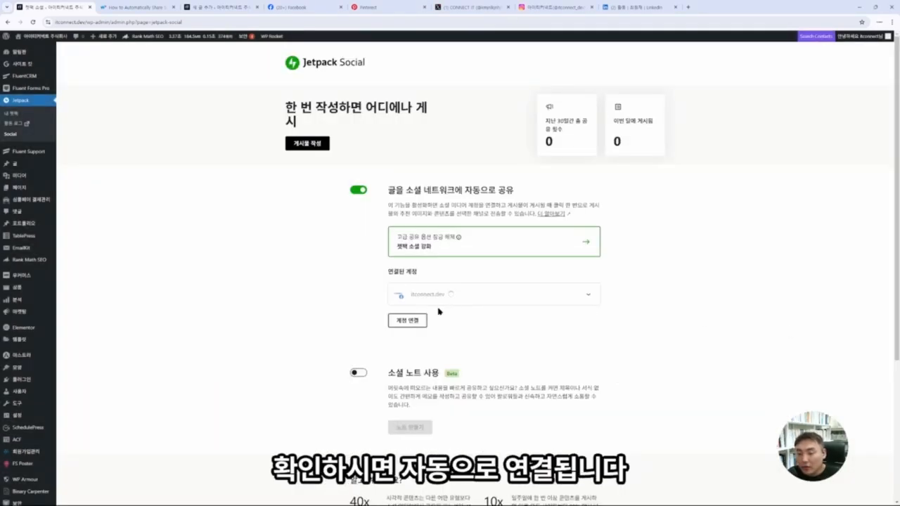
{"action": "scroll", "coordinate": [406, 237], "scroll_direction": "down", "scroll_amount": 1}
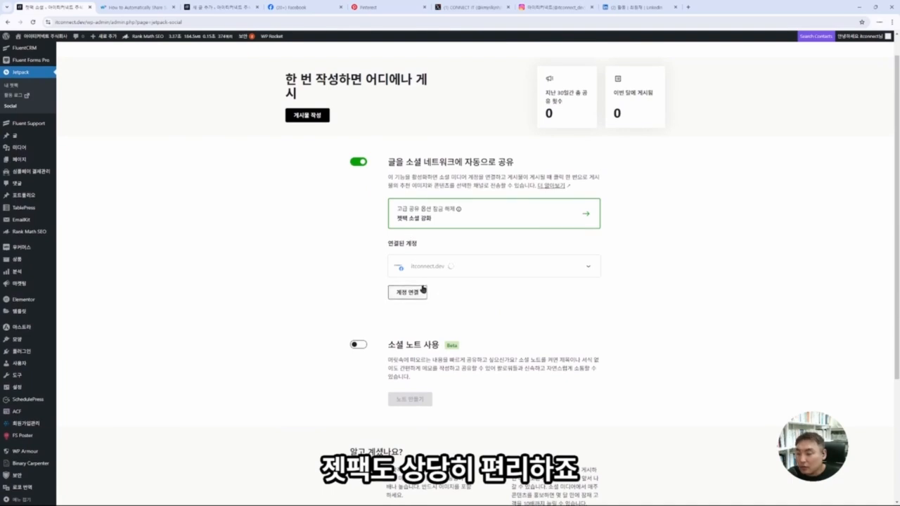
{"action": "scroll", "coordinate": [425, 292], "scroll_direction": "down", "scroll_amount": 3}
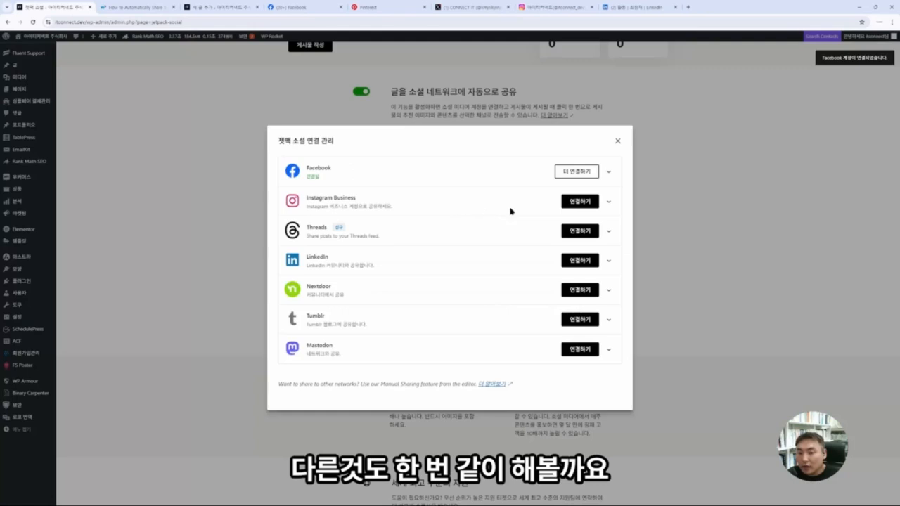
{"action": "left_click", "coordinate": [580, 202]}
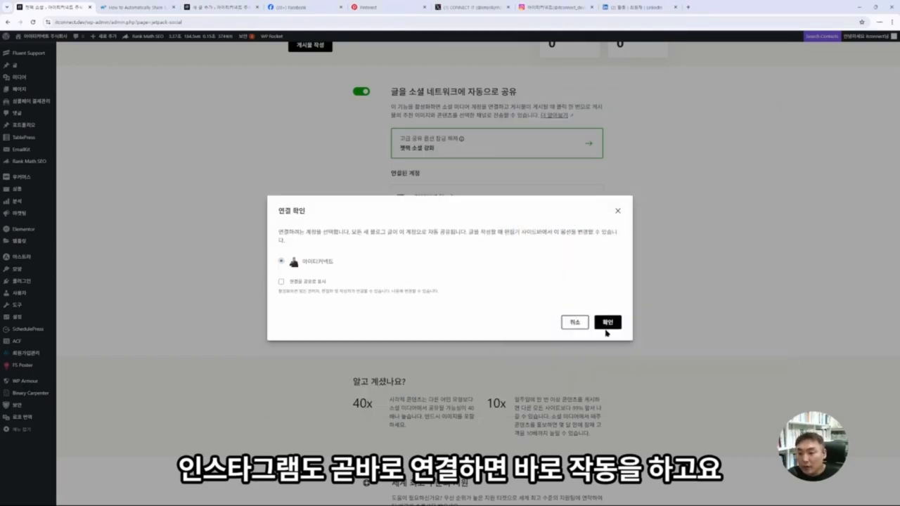
{"action": "left_click", "coordinate": [607, 324]}
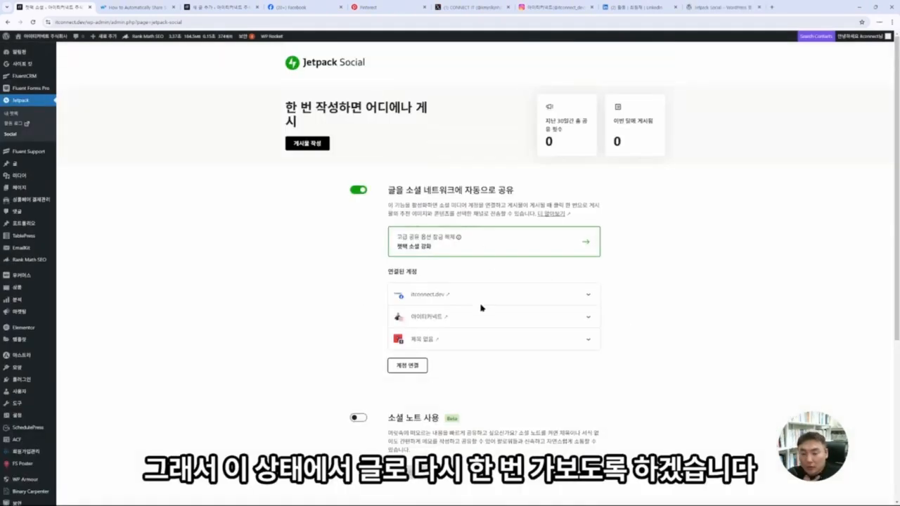
Step: Open the post 자동 포스팅 공유 테스트 from the posts list and check its Jetpack Social sharing options
{"action": "scroll", "coordinate": [372, 350], "scroll_direction": "down", "scroll_amount": 7}
{"action": "scroll", "coordinate": [372, 350], "scroll_direction": "up", "scroll_amount": 6}
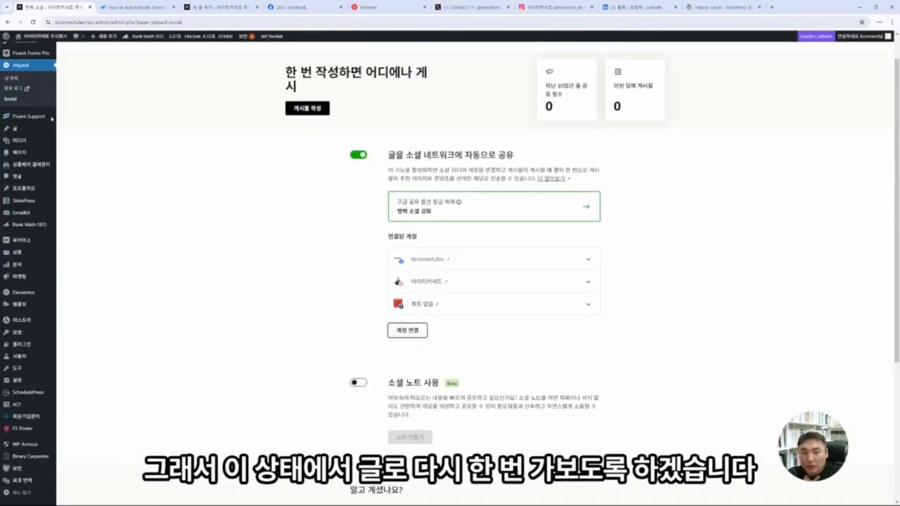
{"action": "left_click", "coordinate": [17, 129]}
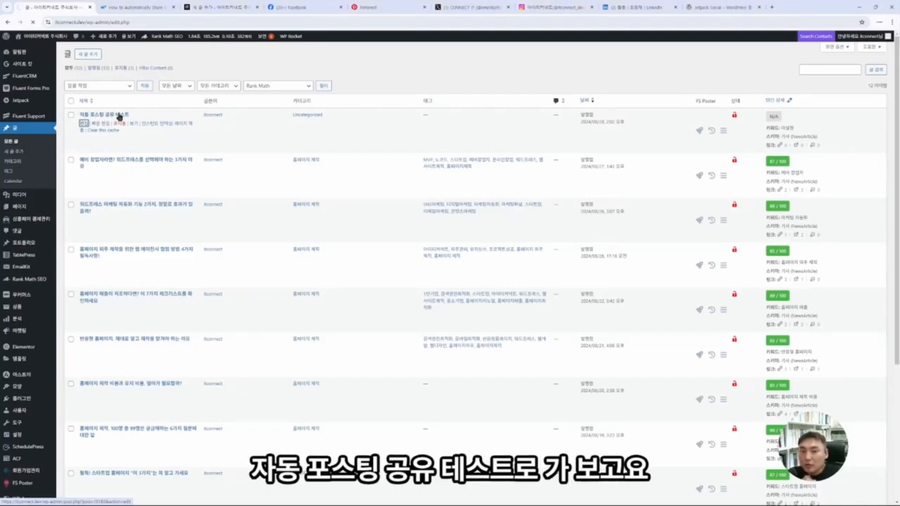
{"action": "scroll", "coordinate": [861, 239], "scroll_direction": "down", "scroll_amount": 10}
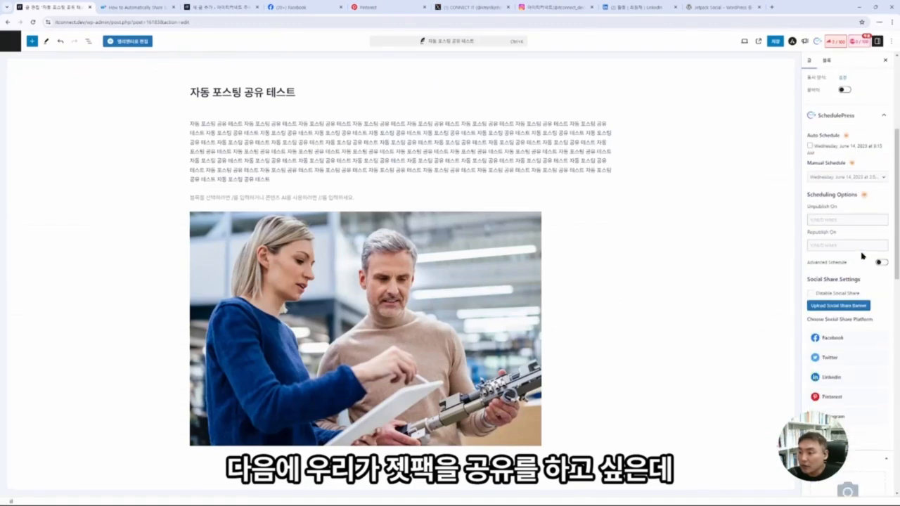
{"action": "scroll", "coordinate": [861, 256], "scroll_direction": "up", "scroll_amount": 2}
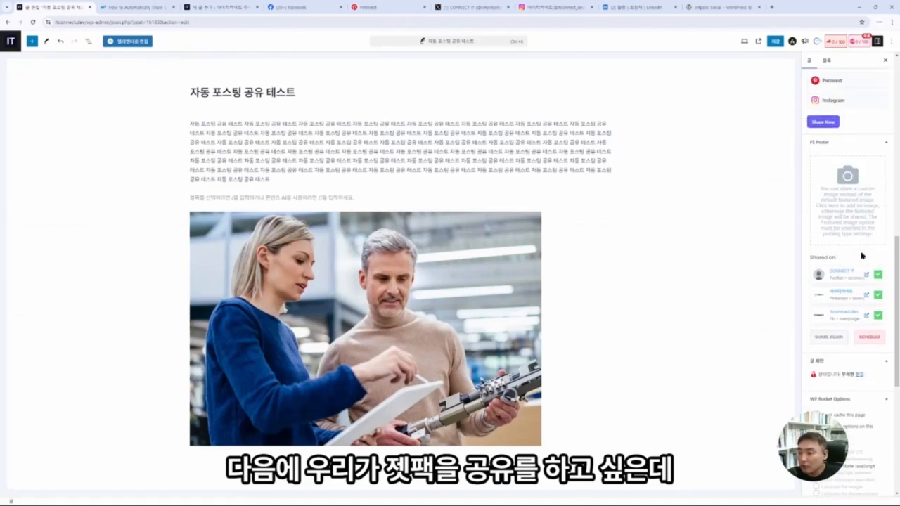
{"action": "scroll", "coordinate": [861, 255], "scroll_direction": "down", "scroll_amount": 5}
{"action": "left_click", "coordinate": [805, 41]}
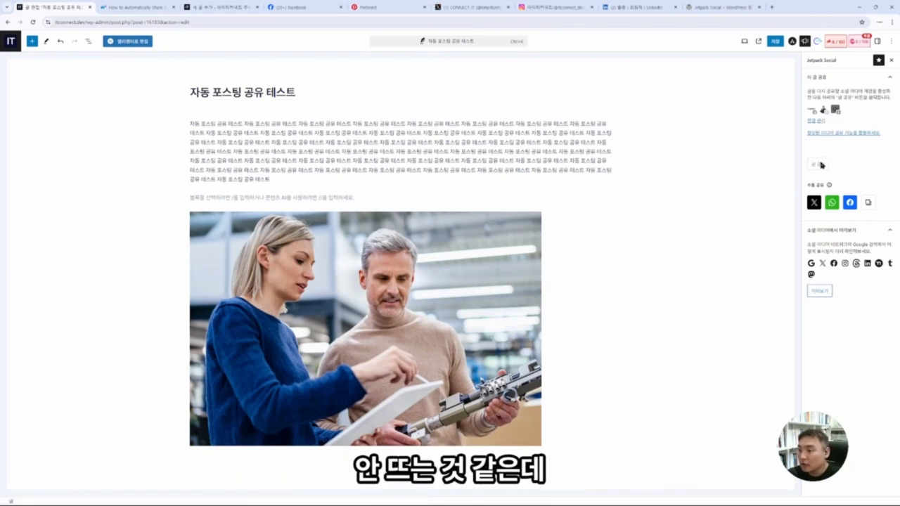
Step: Create a new post titled test with the body testadfsdfsdf and review its Jetpack Social sharing settings and the Instagram requirement
{"action": "left_click", "coordinate": [11, 41]}
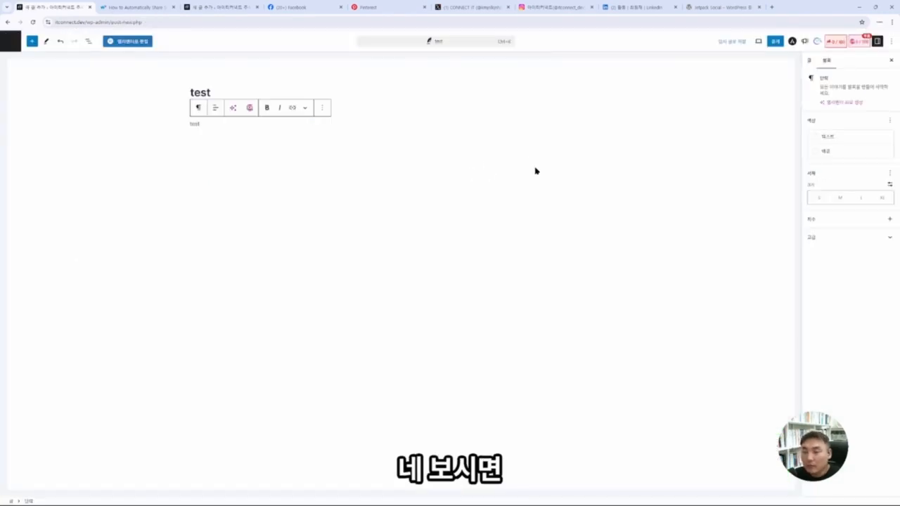
{"action": "type", "text": "adfsdfsdf"}
{"action": "left_click", "coordinate": [804, 41]}
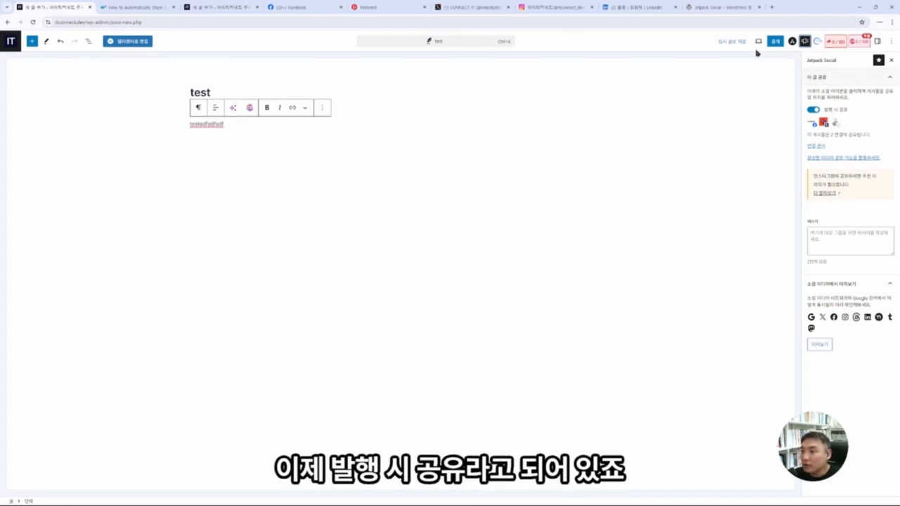
{"action": "left_click_drag", "start_coordinate": [813, 175], "coordinate": [853, 186]}
{"action": "left_click", "coordinate": [873, 188]}
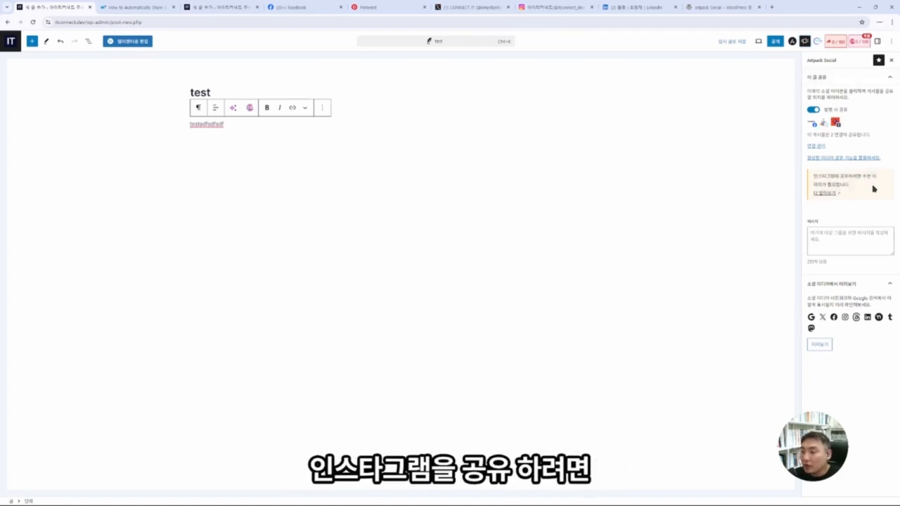
Step: Set the WordPress marketing automation banner as the post's featured image and recheck the Jetpack Social connections
{"action": "left_click", "coordinate": [877, 42]}
{"action": "left_click", "coordinate": [809, 61]}
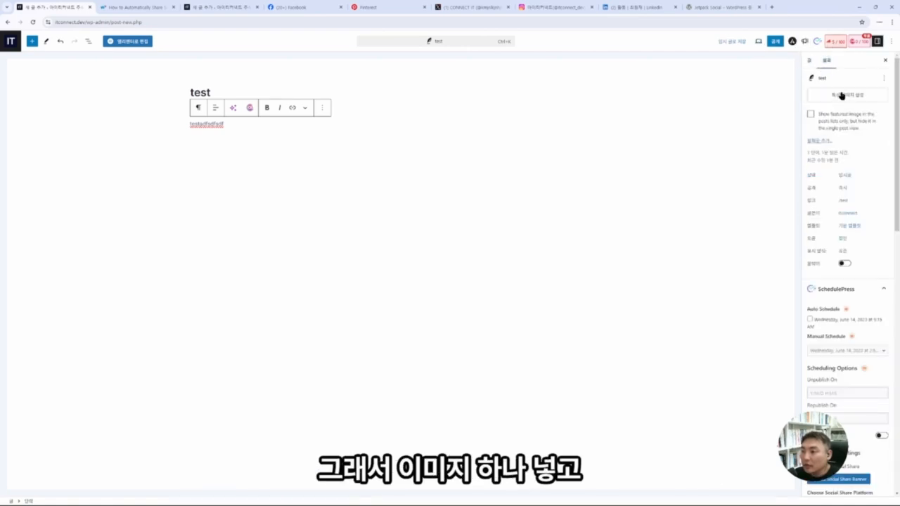
{"action": "left_click", "coordinate": [840, 94]}
{"action": "left_click", "coordinate": [862, 485]}
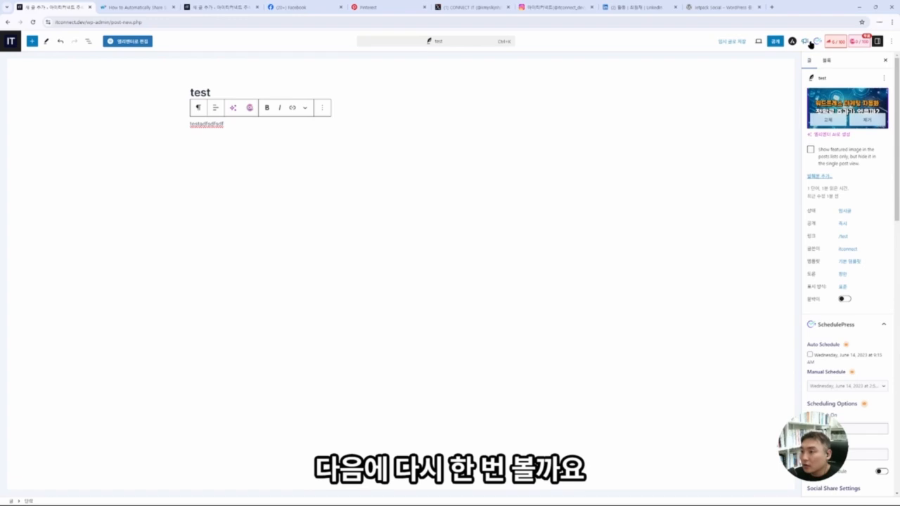
{"action": "left_click", "coordinate": [806, 42]}
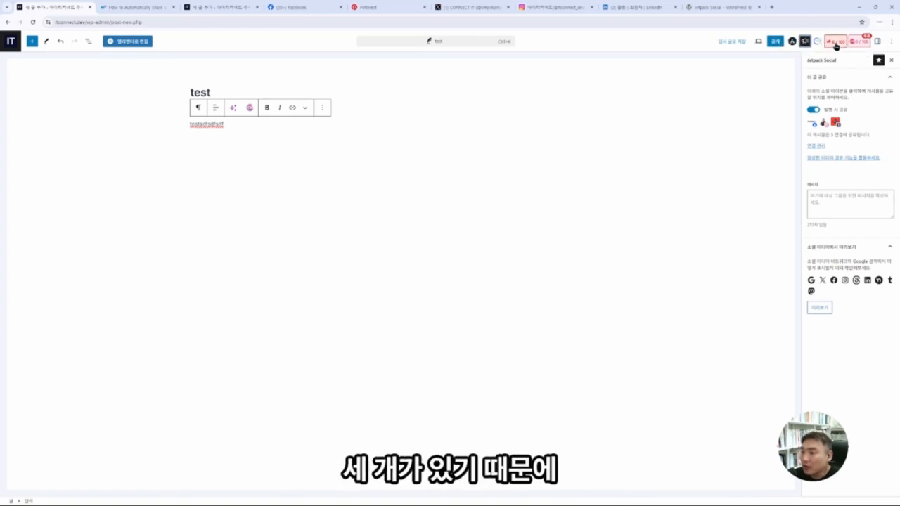
Step: Turn off FS Poster sharing for the test post and collapse the SchedulePress settings
{"action": "left_click", "coordinate": [877, 42]}
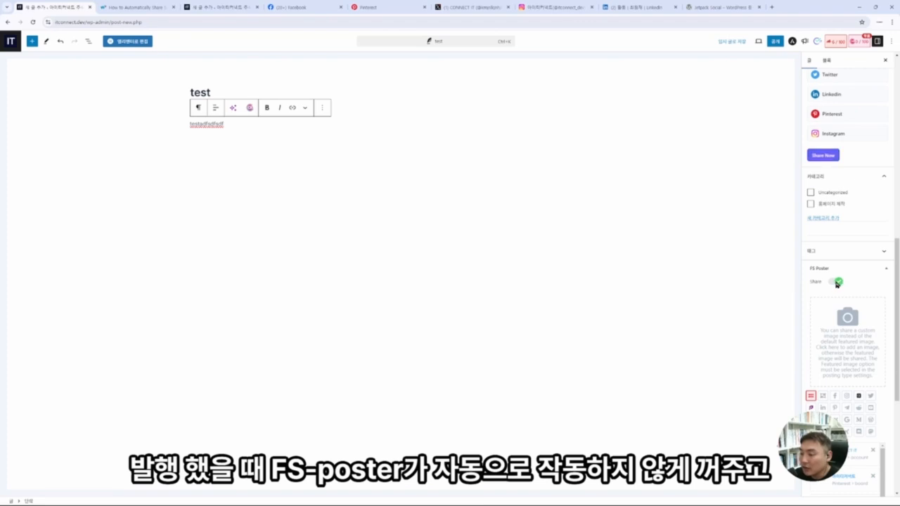
{"action": "left_click", "coordinate": [837, 281]}
{"action": "scroll", "coordinate": [846, 280], "scroll_direction": "up", "scroll_amount": 5}
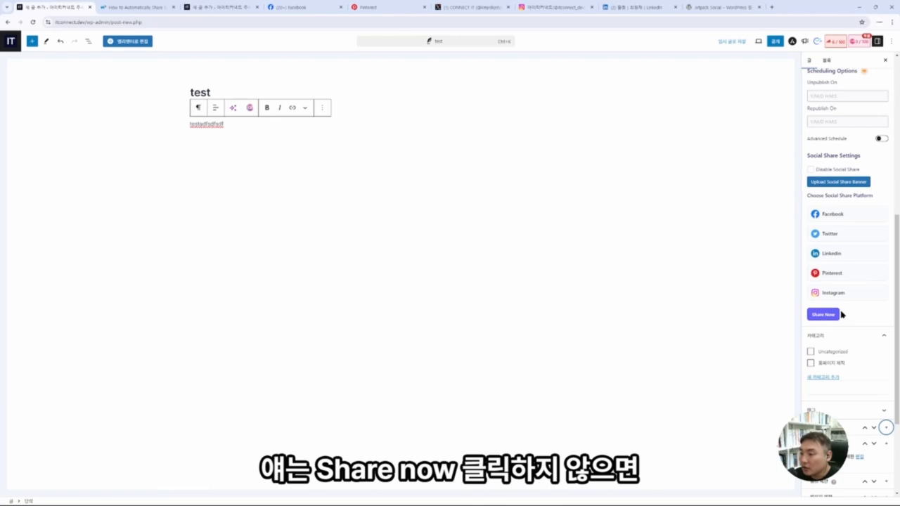
{"action": "scroll", "coordinate": [844, 317], "scroll_direction": "up", "scroll_amount": 4}
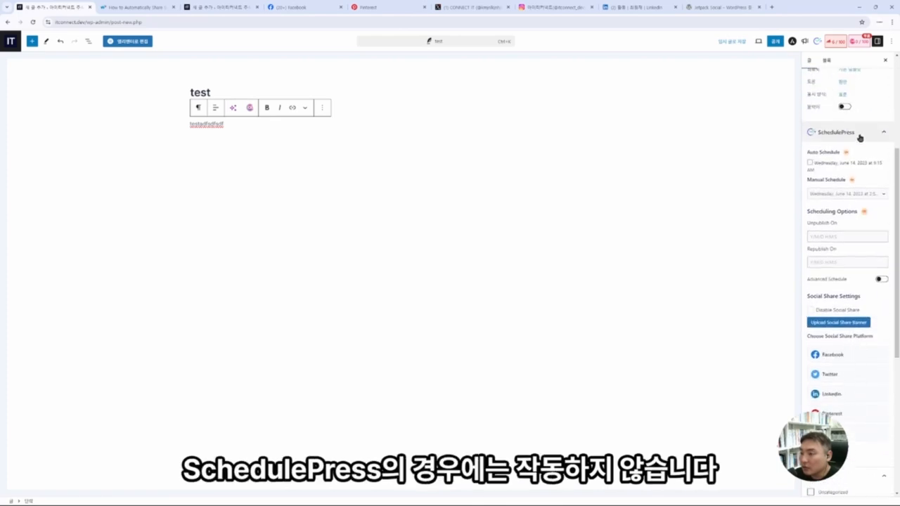
{"action": "left_click", "coordinate": [885, 133]}
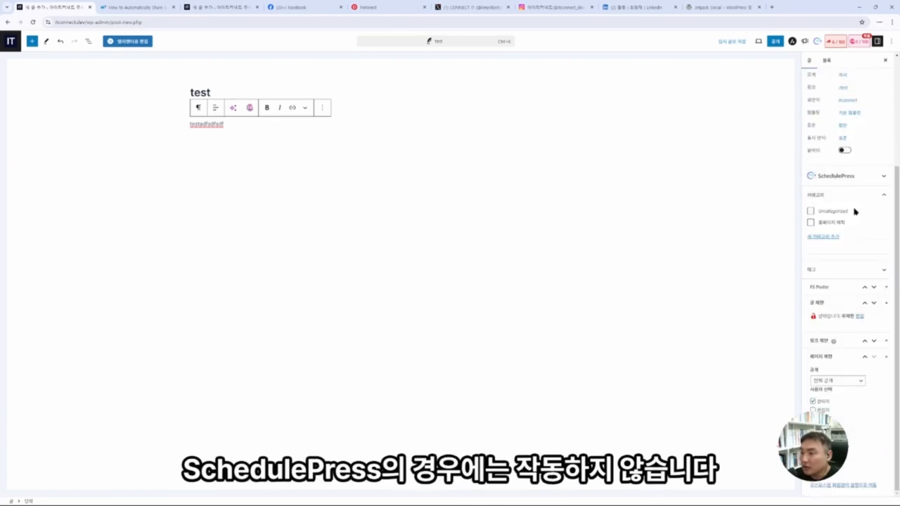
{"action": "scroll", "coordinate": [850, 241], "scroll_direction": "up", "scroll_amount": 3}
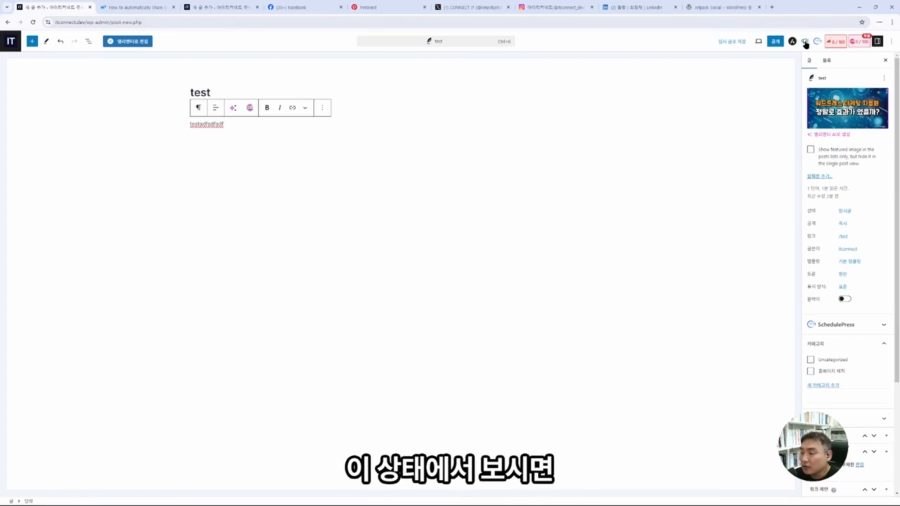
Step: Check that Jetpack Social shares on publishing, publish the test post, and close the publish summary
{"action": "left_click", "coordinate": [805, 41]}
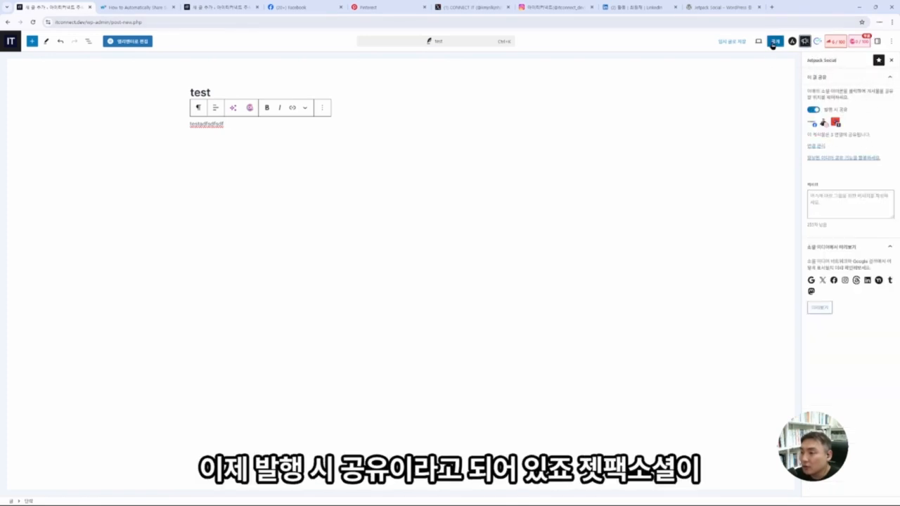
{"action": "left_click", "coordinate": [773, 42]}
{"action": "left_click", "coordinate": [826, 42]}
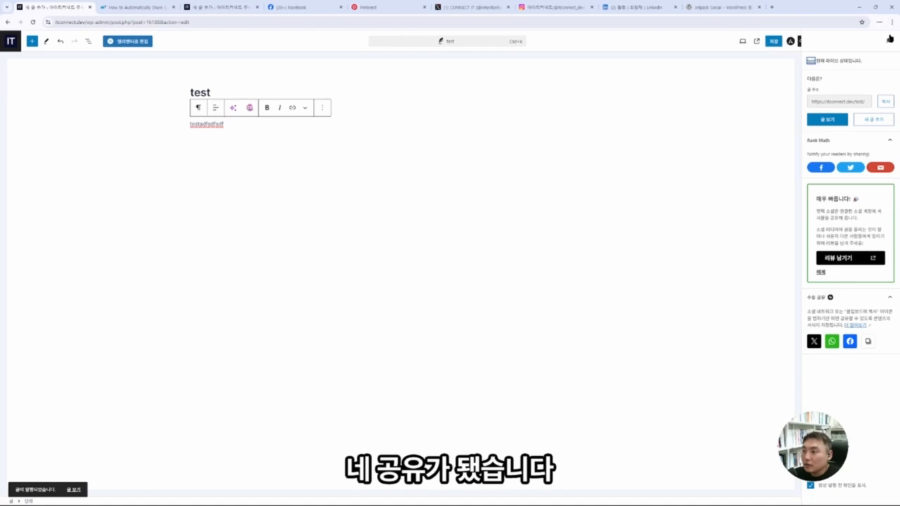
{"action": "left_click", "coordinate": [890, 38]}
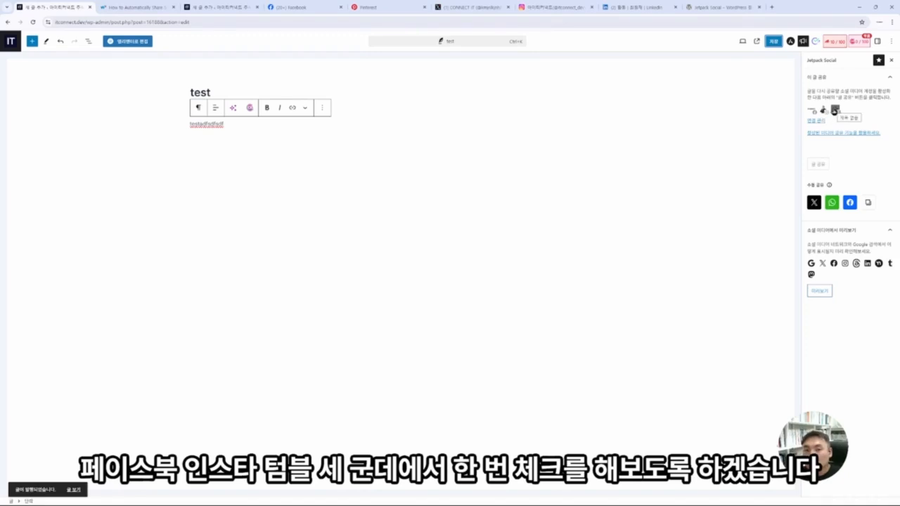
Step: Check the itconnect.dev Facebook page and the itconnect_dev Instagram profile for the shared test post, viewing the Instagram post in full
{"action": "left_click", "coordinate": [302, 7]}
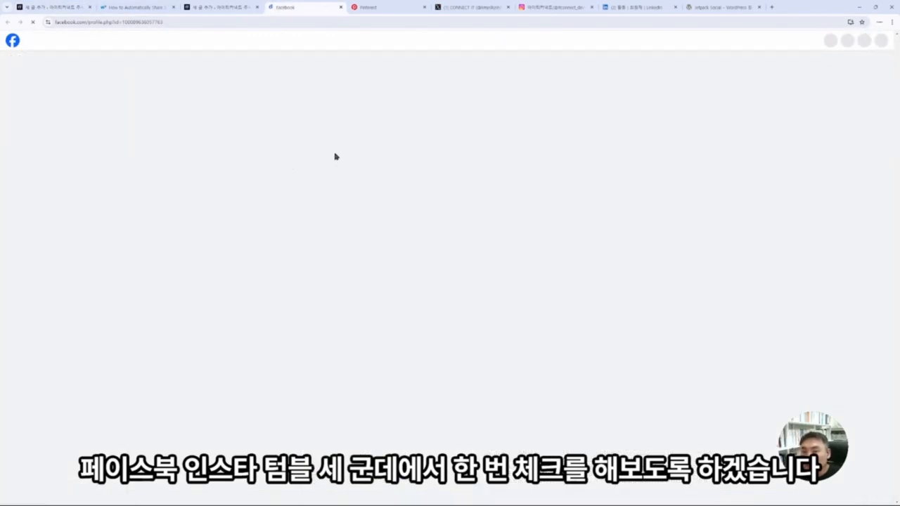
{"action": "scroll", "coordinate": [700, 265], "scroll_direction": "down", "scroll_amount": 3}
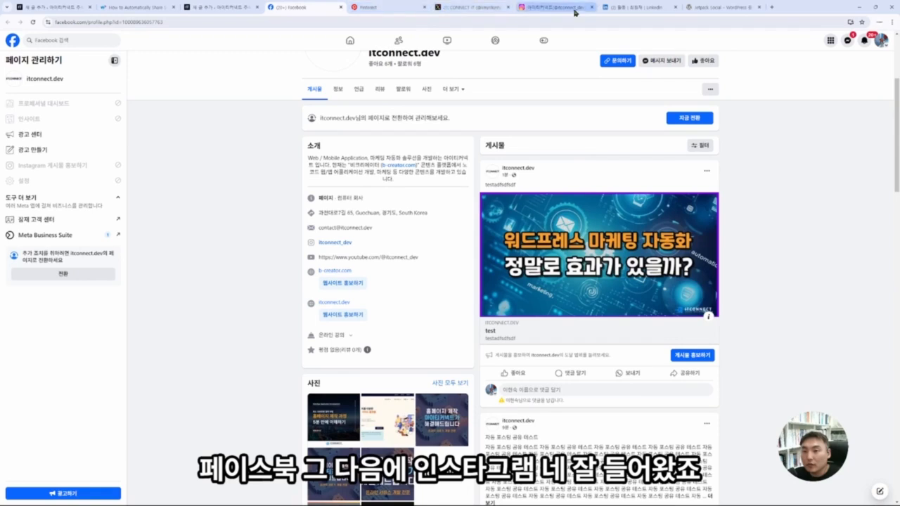
{"action": "left_click_drag", "start_coordinate": [555, 7], "coordinate": [388, 7]}
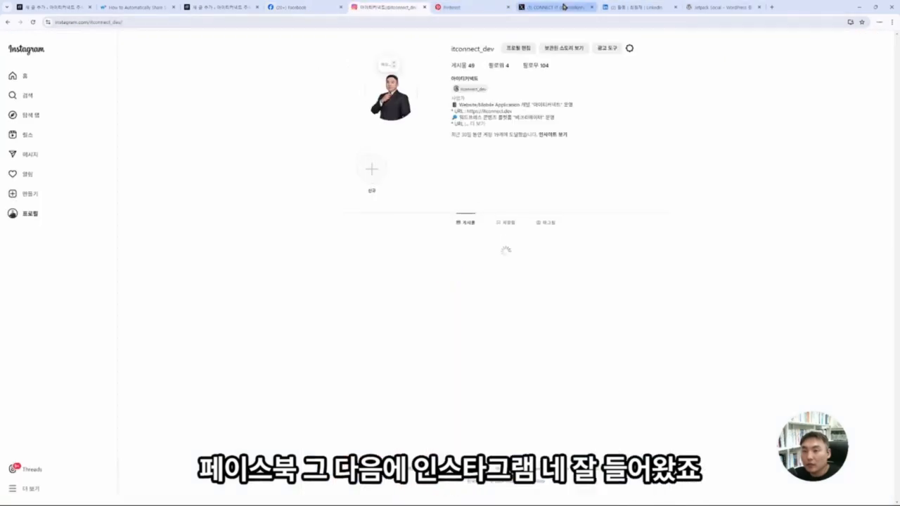
{"action": "left_click", "coordinate": [443, 259]}
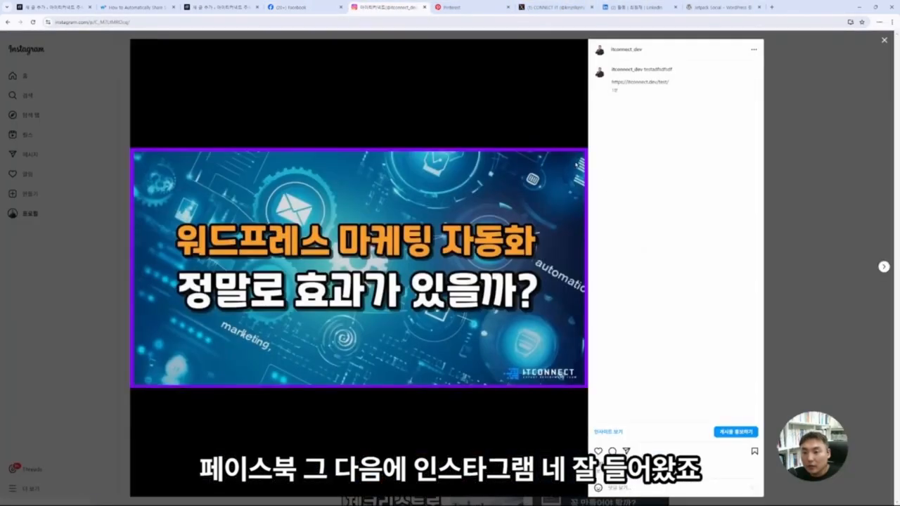
{"action": "left_click", "coordinate": [833, 144]}
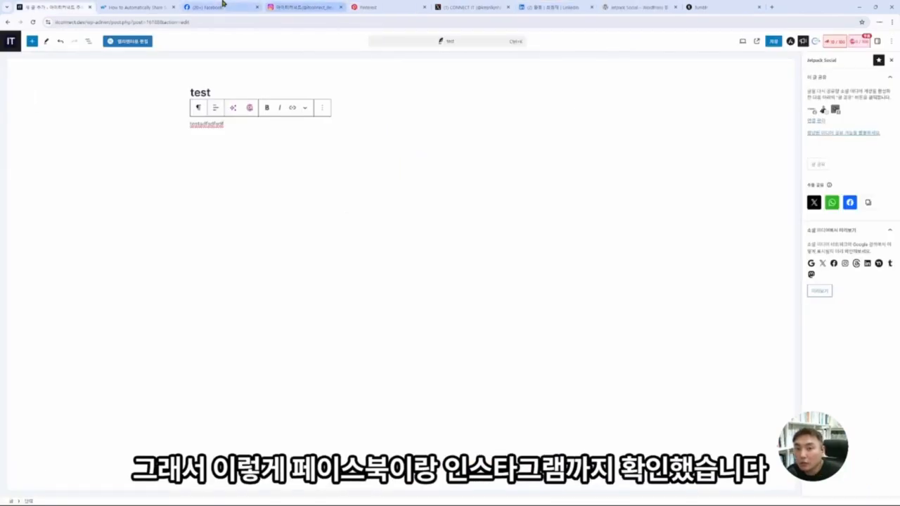
{"action": "left_click", "coordinate": [221, 7]}
{"action": "left_click", "coordinate": [383, 6]}
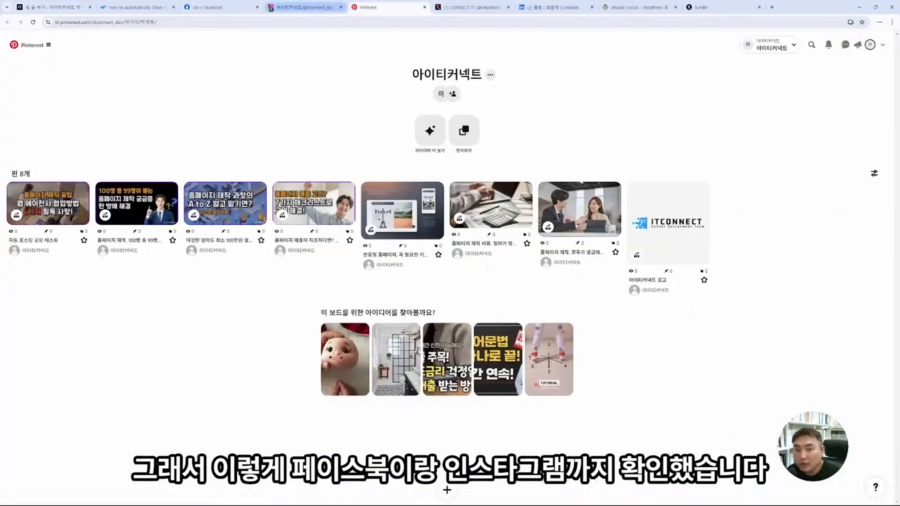
{"action": "left_click", "coordinate": [232, 6]}
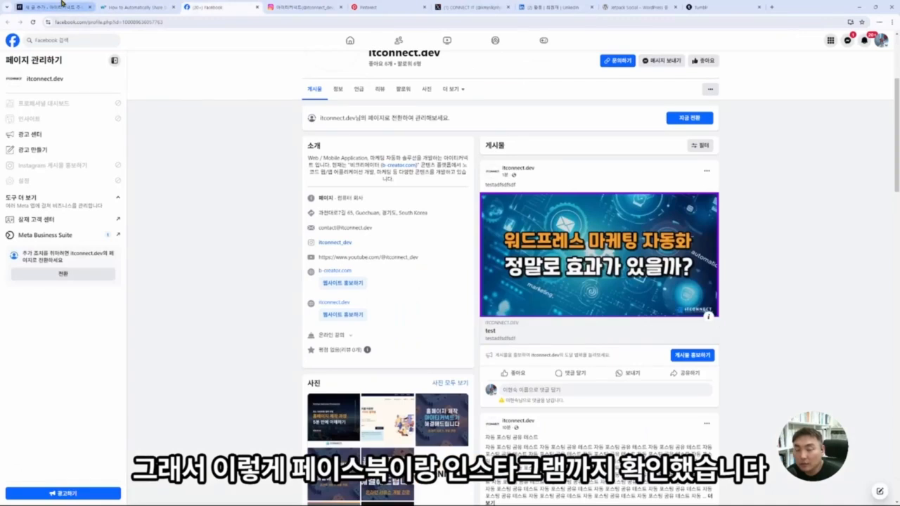
{"action": "left_click", "coordinate": [62, 3]}
{"action": "left_click", "coordinate": [12, 44]}
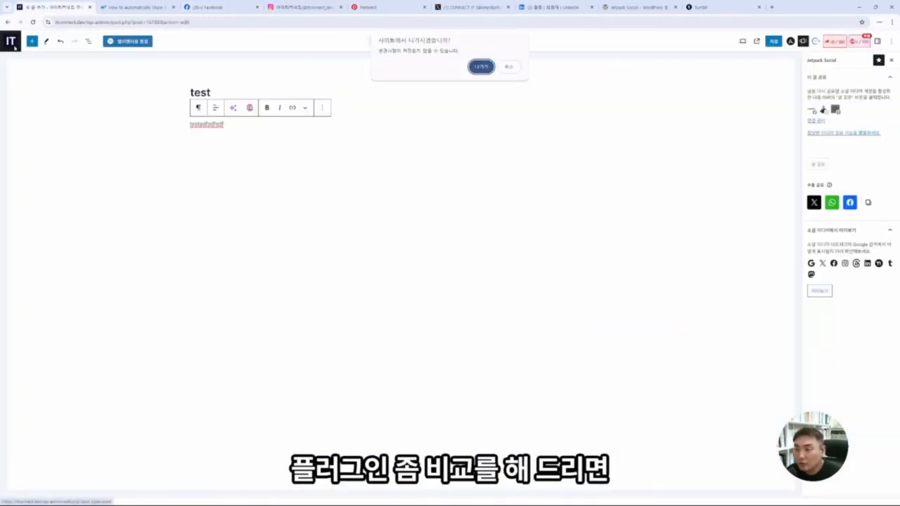
{"action": "left_click", "coordinate": [508, 67]}
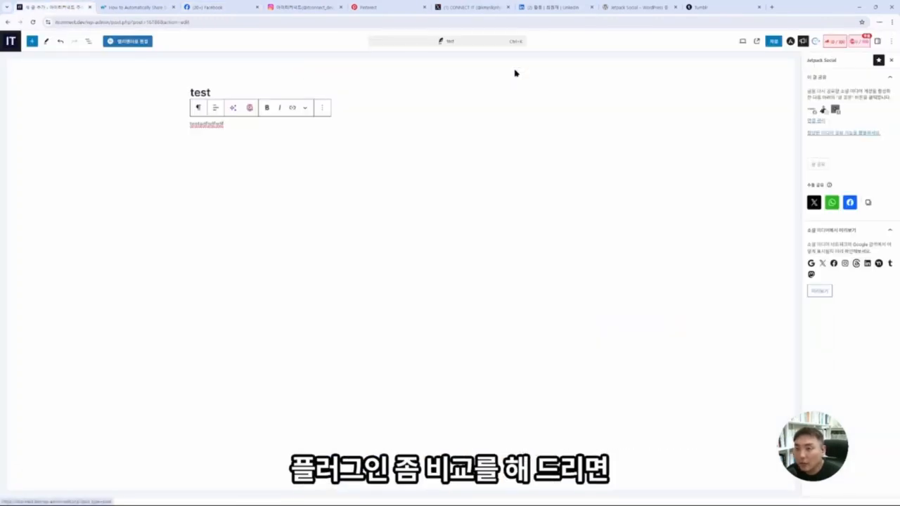
Step: Search the web for jetpack in a new browser tab
{"action": "left_click", "coordinate": [771, 7]}
{"action": "type", "text": "jet"}
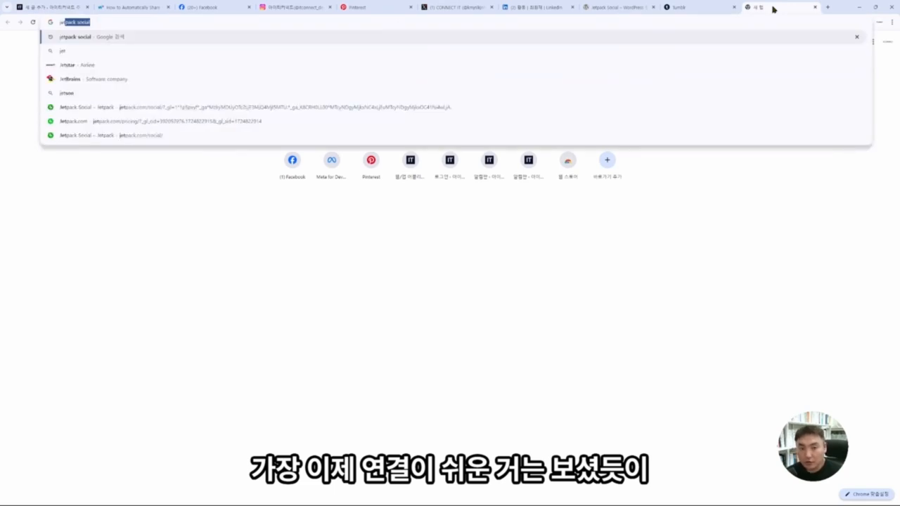
{"action": "type", "text": "pack"}
{"action": "key", "text": "Delete"}
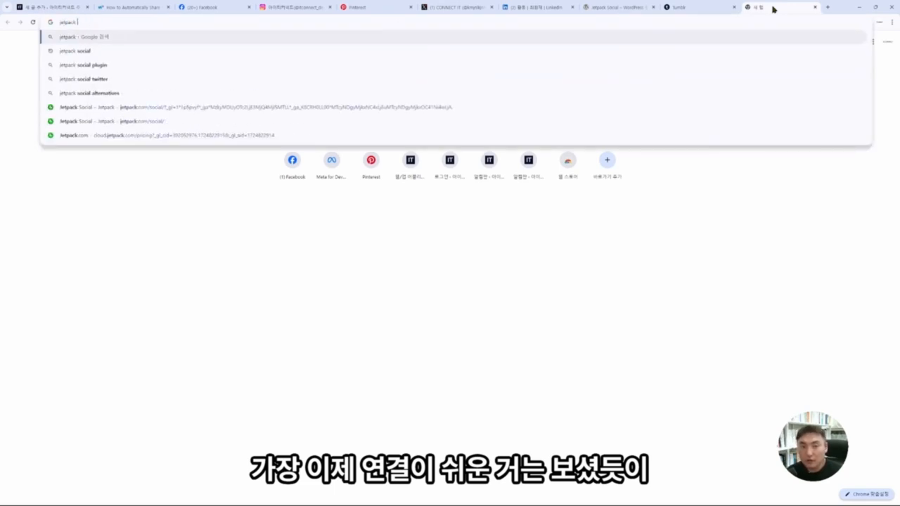
{"action": "key", "text": "Return"}
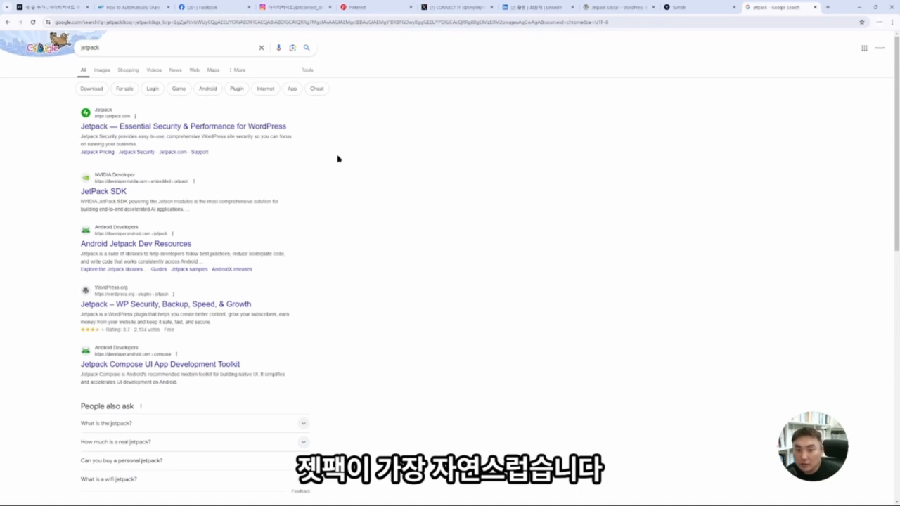
Step: Refine the web search to jetpack social and look over the official Jetpack Social product page
{"action": "left_click", "coordinate": [174, 43]}
{"action": "type", "text": "social"}
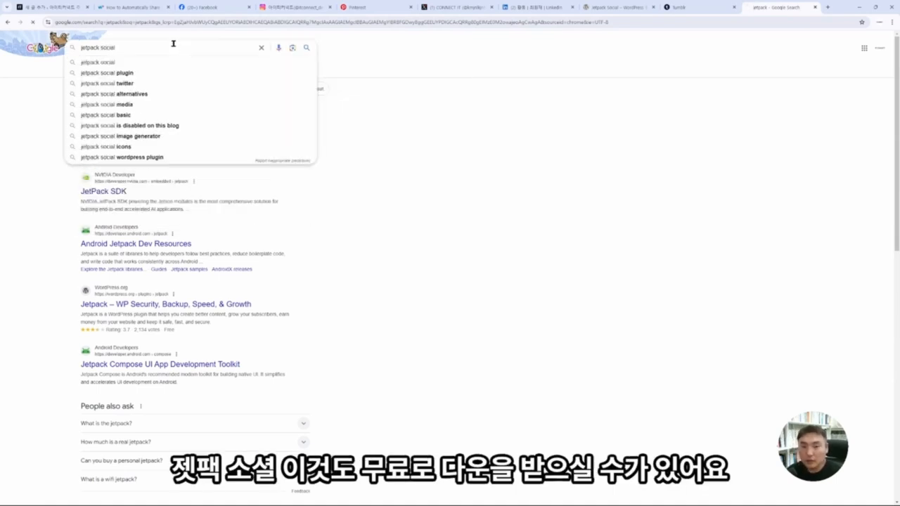
{"action": "key", "text": "Return"}
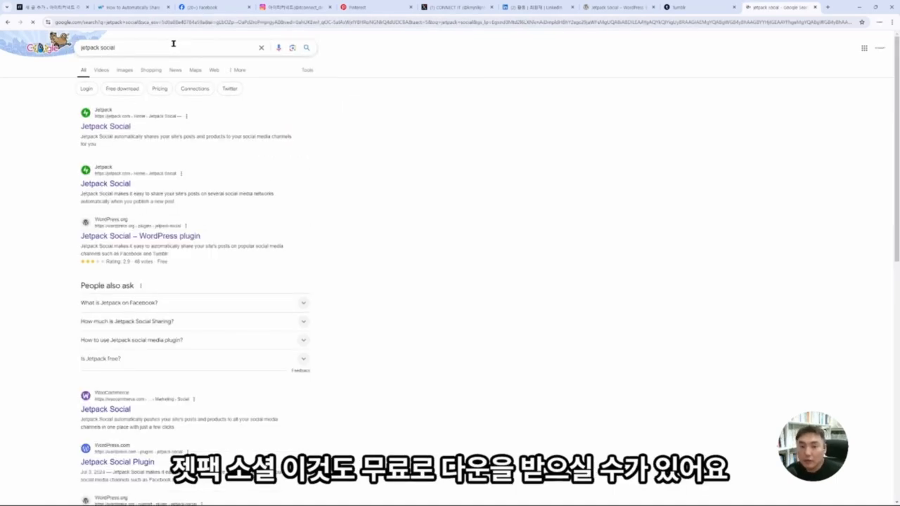
{"action": "left_click", "coordinate": [105, 127]}
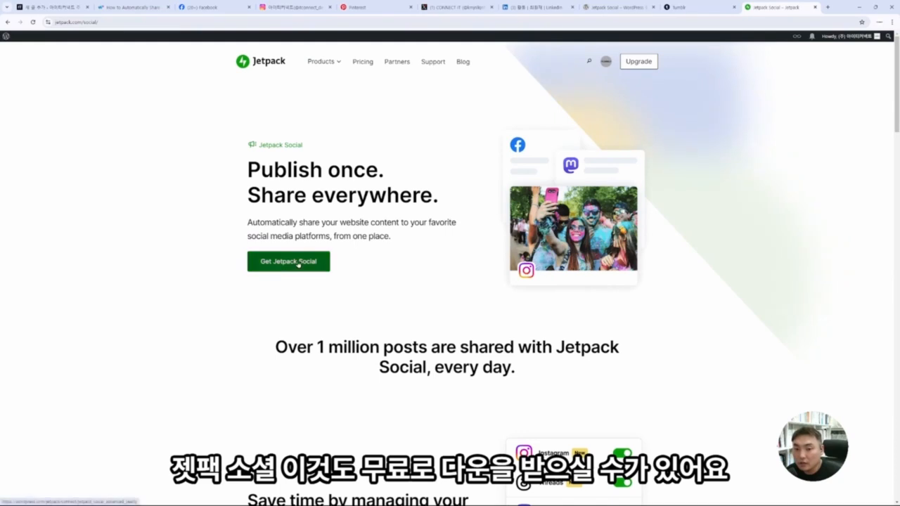
{"action": "scroll", "coordinate": [263, 266], "scroll_direction": "down", "scroll_amount": 3}
{"action": "scroll", "coordinate": [301, 259], "scroll_direction": "up", "scroll_amount": 3}
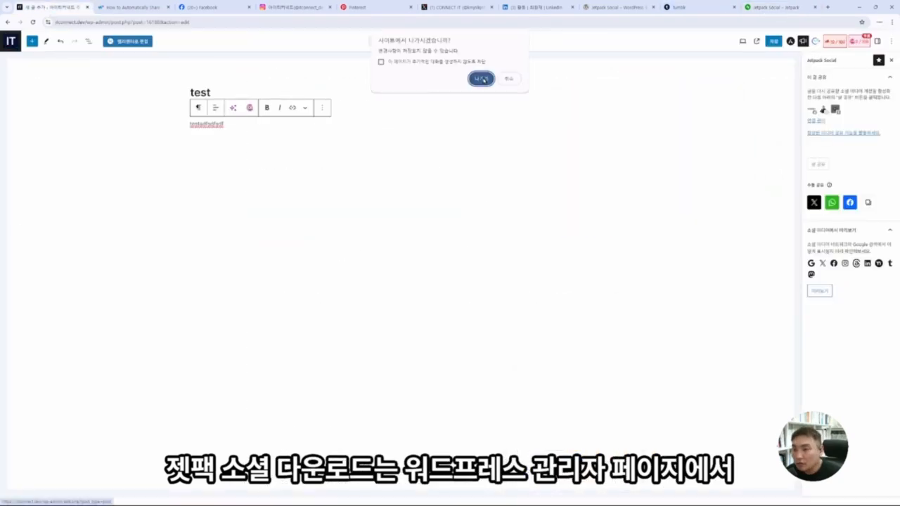
Step: Leave the test post editor without saving and search the plugins available to add for jetpack social
{"action": "left_click", "coordinate": [481, 79]}
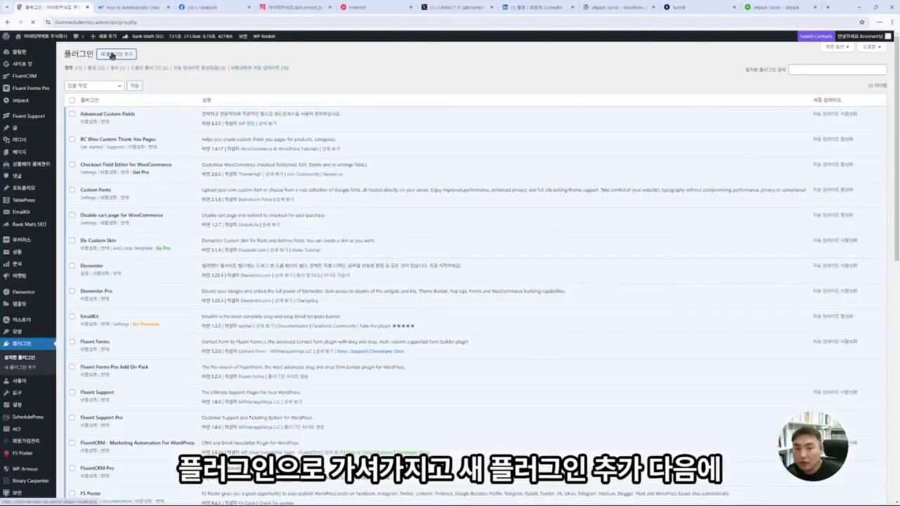
{"action": "left_click", "coordinate": [111, 55]}
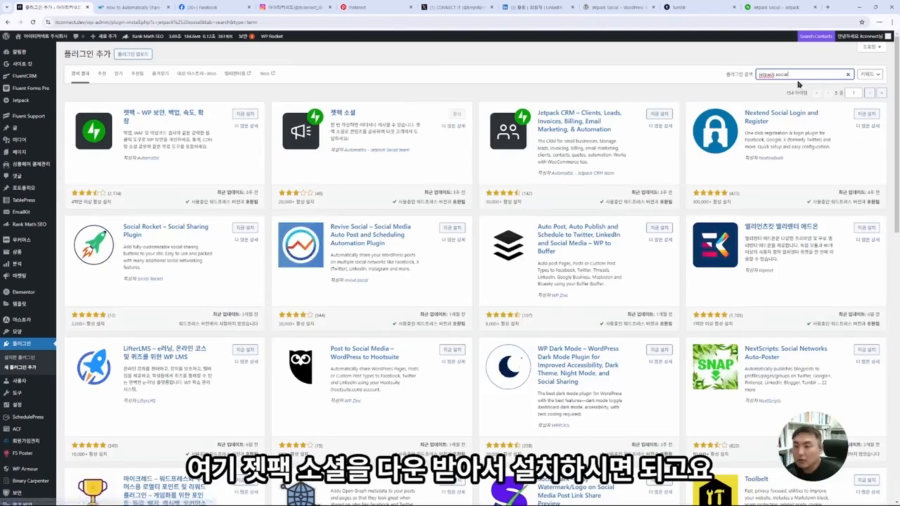
Step: Replace the plugin search term with schedulepress to find the SchedulePress plugin
{"action": "left_click_drag", "start_coordinate": [793, 75], "coordinate": [705, 74]}
{"action": "type", "text": "ㄴ"}
{"action": "key", "text": "BackSpace"}
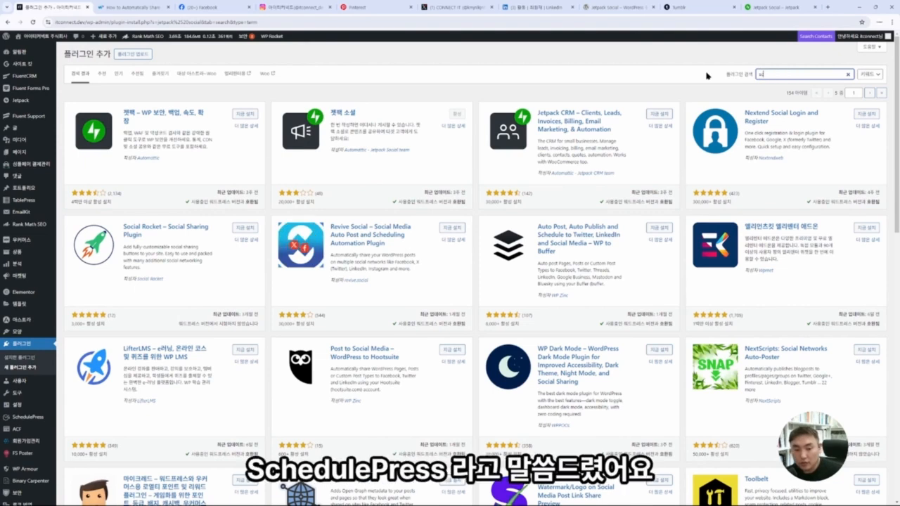
{"action": "type", "text": "schedulepress"}
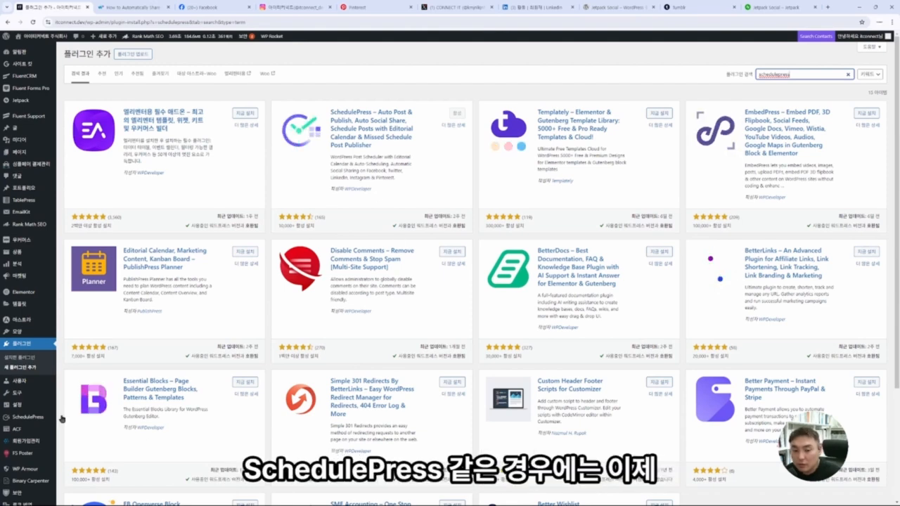
{"action": "mouse_move", "coordinate": [46, 418]}
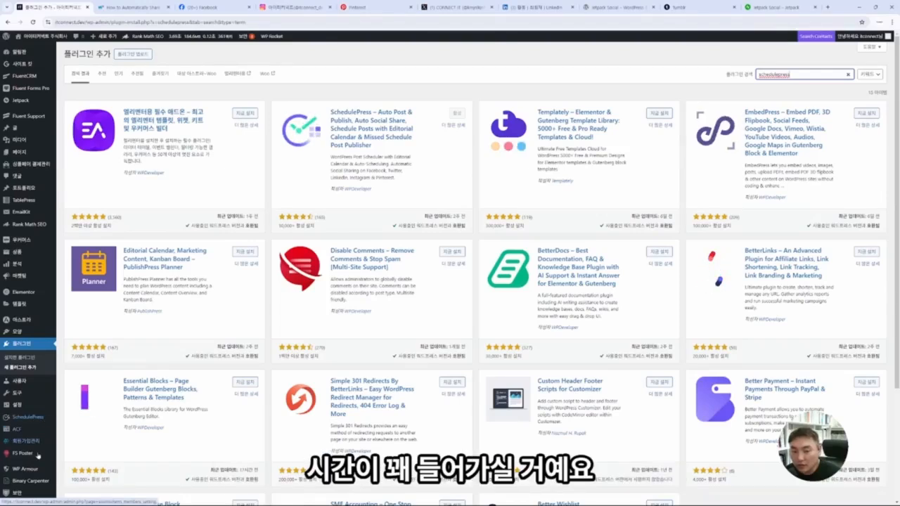
{"action": "mouse_move", "coordinate": [33, 457]}
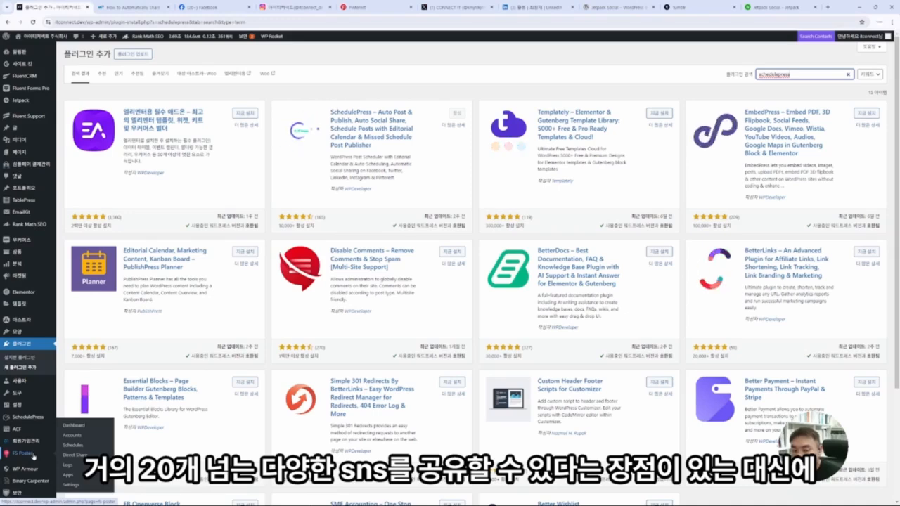
{"action": "left_click", "coordinate": [752, 114]}
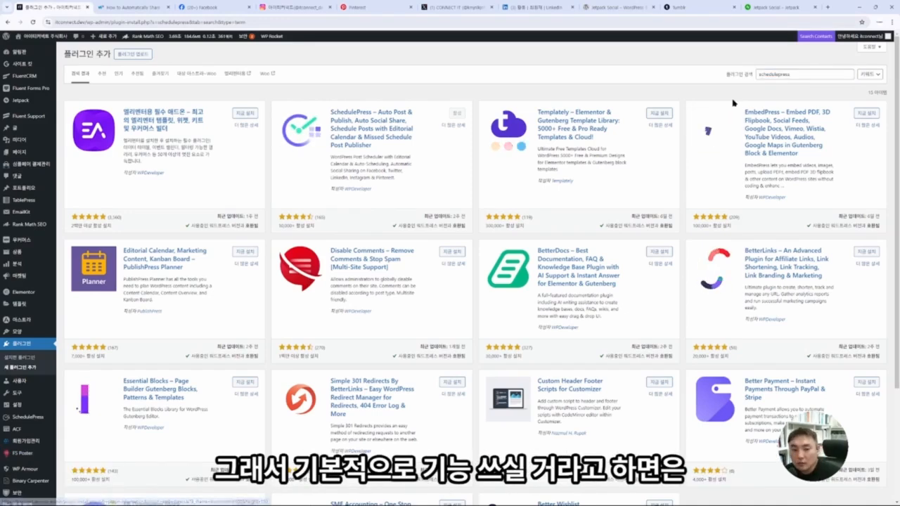
{"action": "mouse_move", "coordinate": [812, 36]}
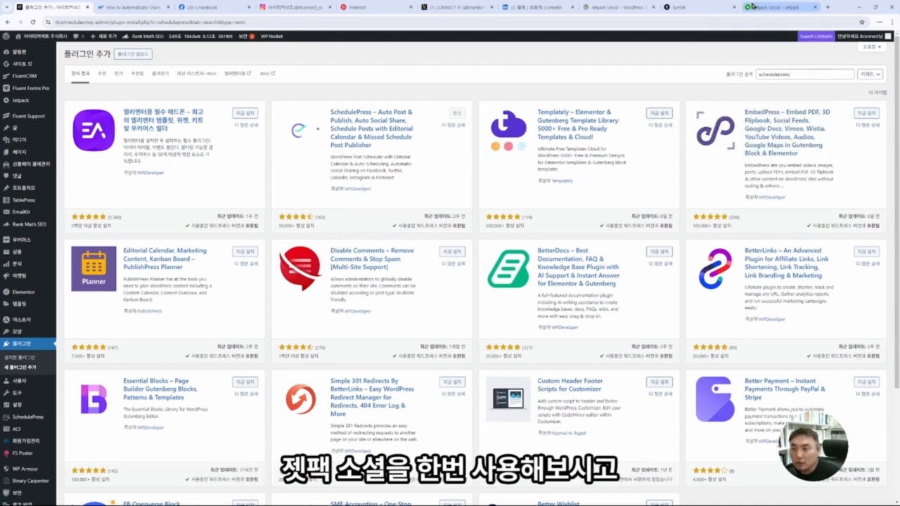